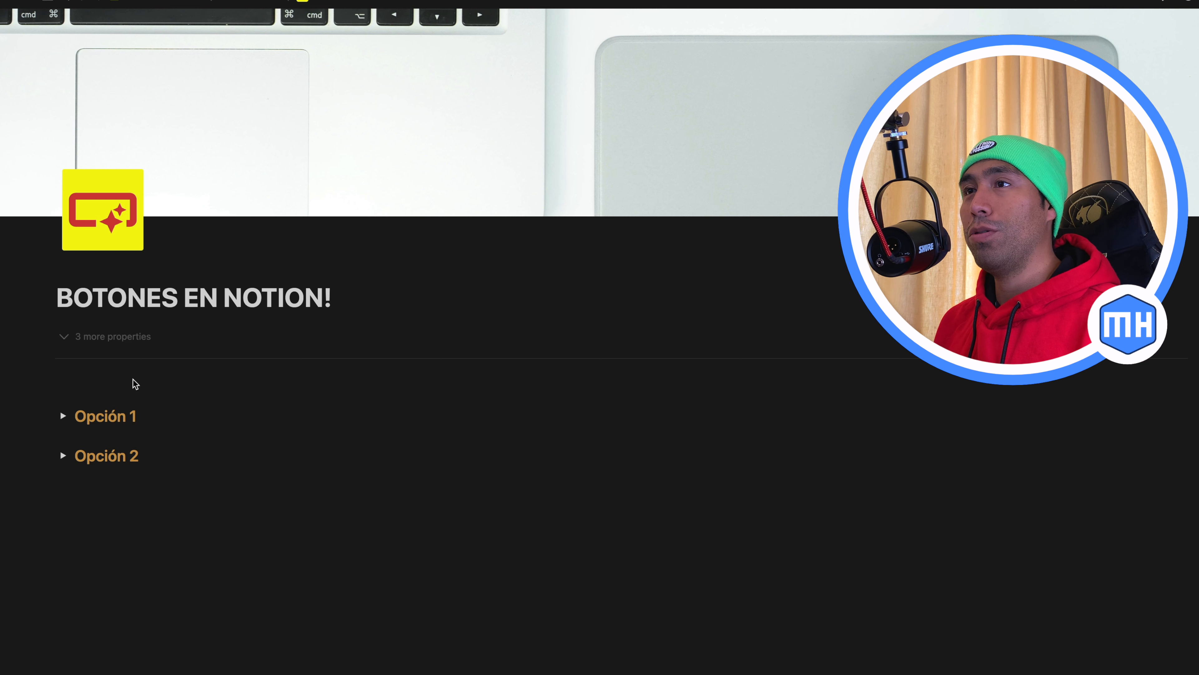
Insert a Button block on the empty line above the Opción 1 toggle
{"action": "left_click", "coordinate": [104, 376]}
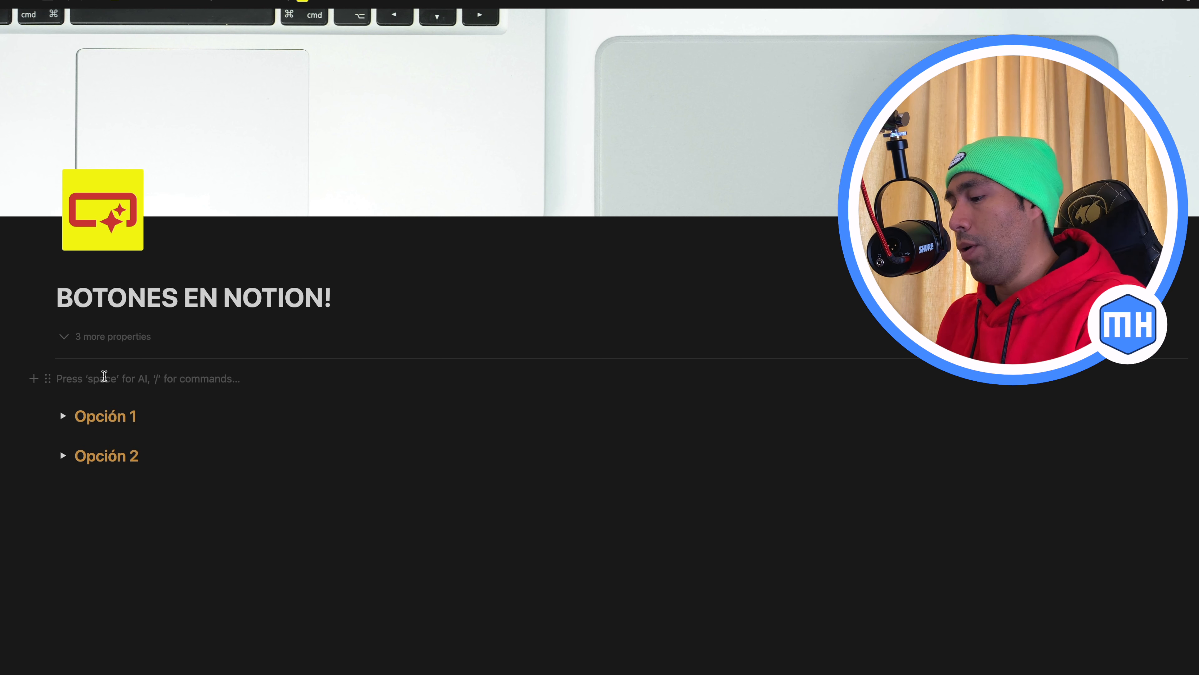
{"action": "type", "text": "/"}
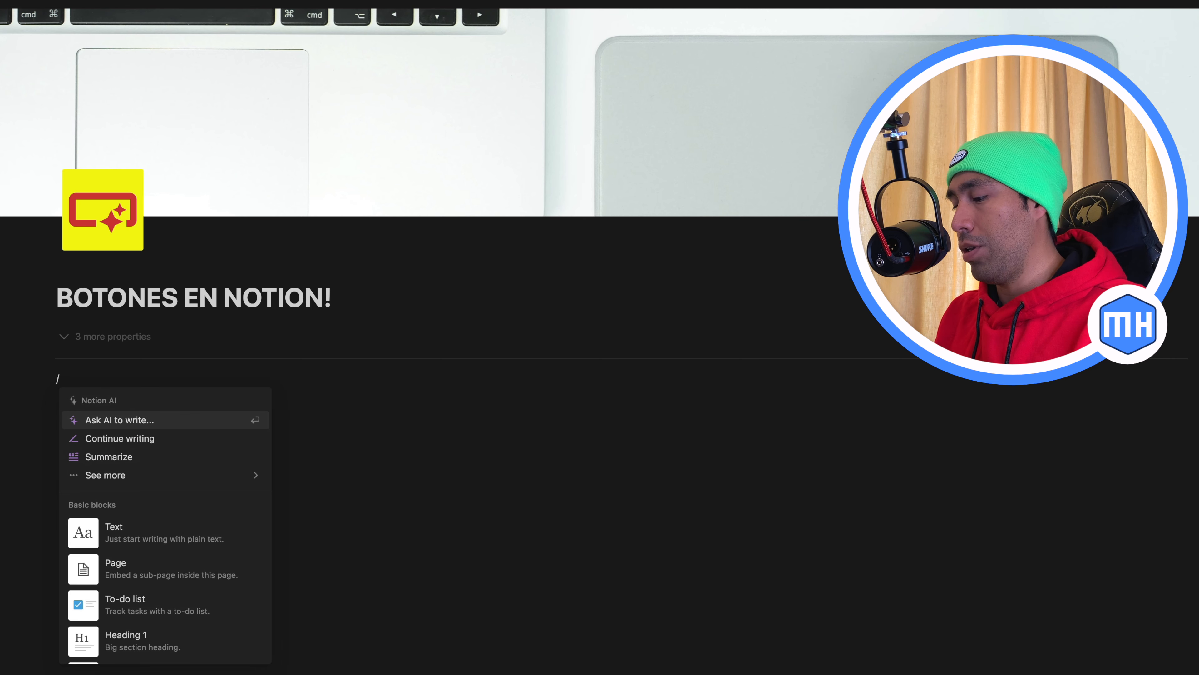
{"action": "type", "text": "TEM"}
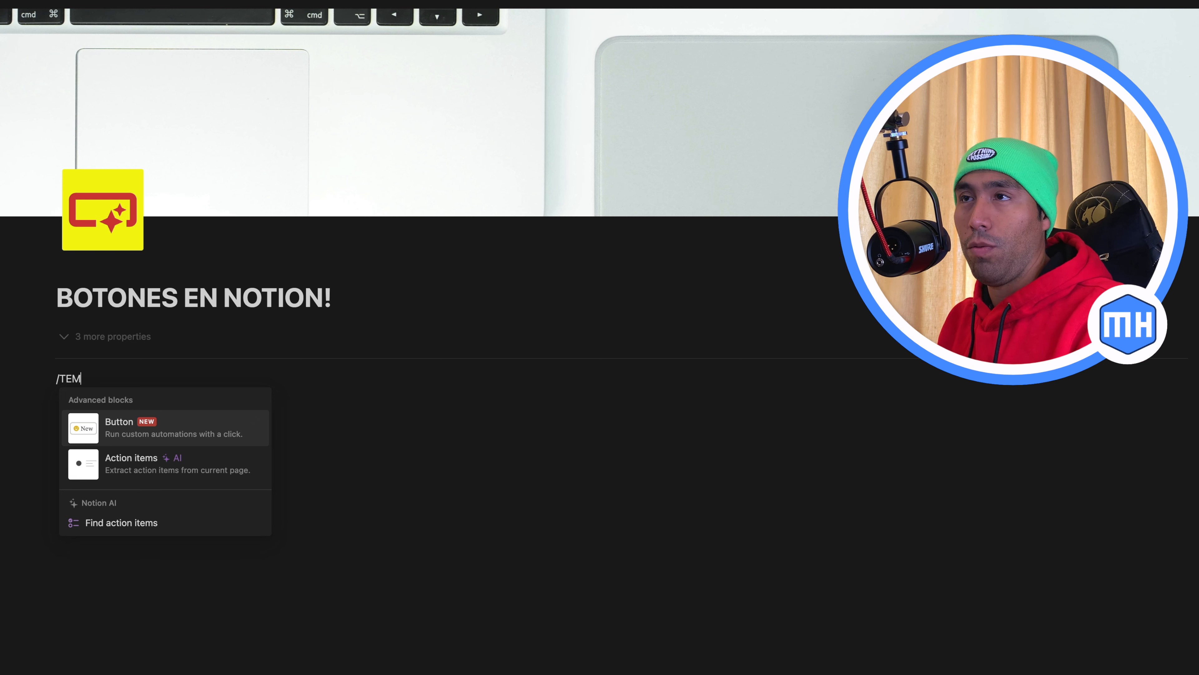
{"action": "key", "text": "BackSpace"}
{"action": "key", "text": "BackSpace"}
{"action": "key", "text": "BackSpace"}
{"action": "type", "text": "butt"}
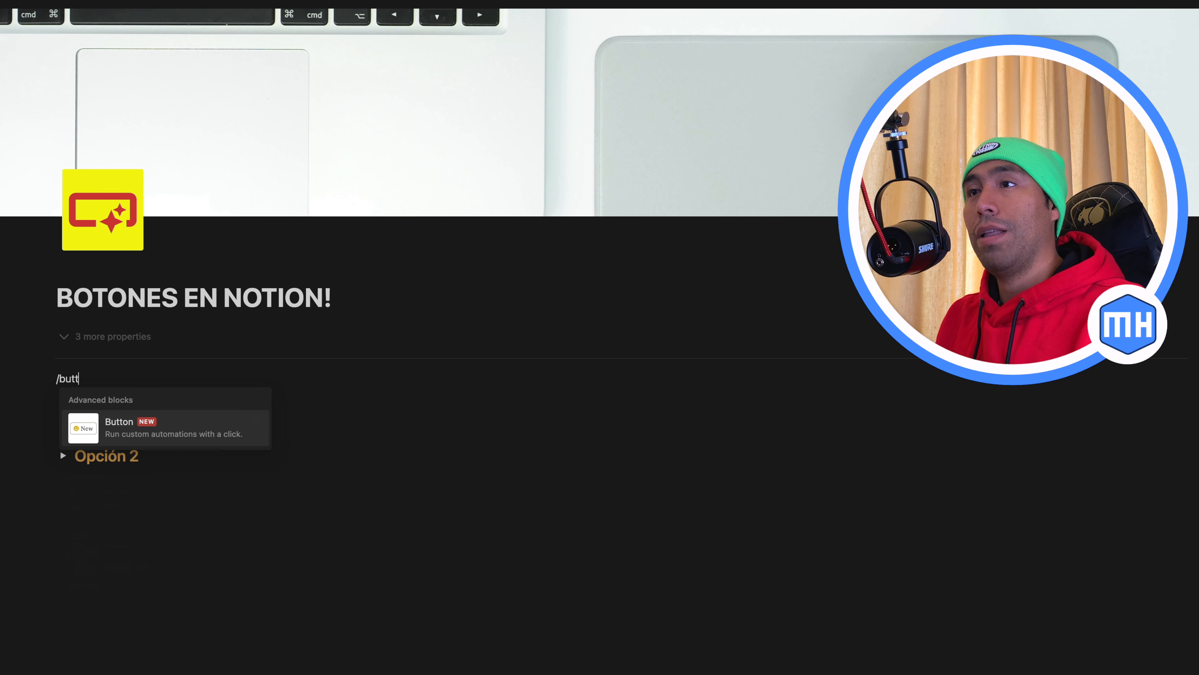
{"action": "mouse_move", "coordinate": [185, 420]}
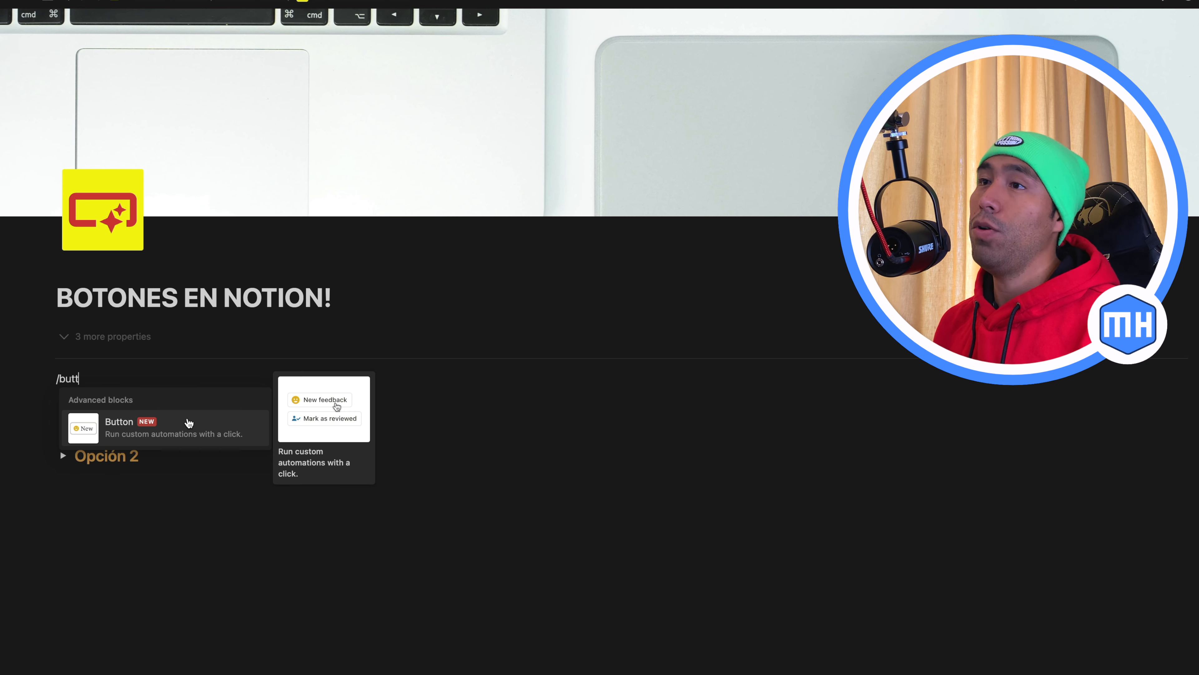
{"action": "left_click", "coordinate": [171, 433]}
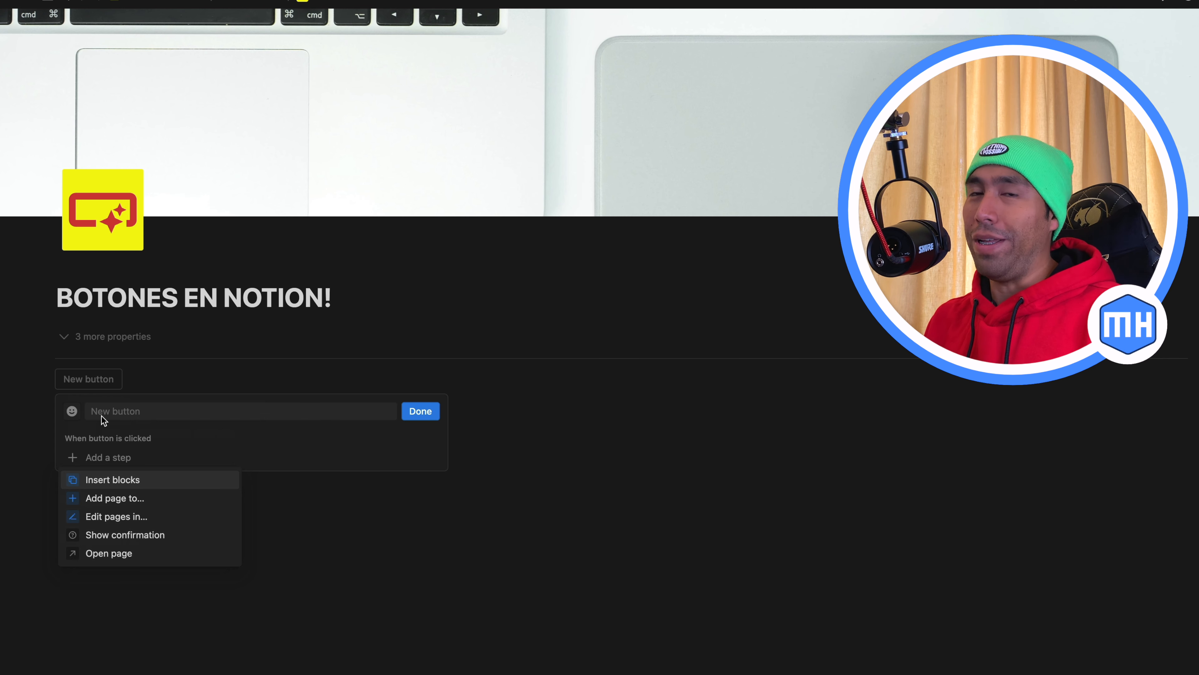
Set icon colours to be asked every time and give the new button the pink group-of-people icon
{"action": "left_click", "coordinate": [73, 412]}
{"action": "left_click", "coordinate": [74, 412]}
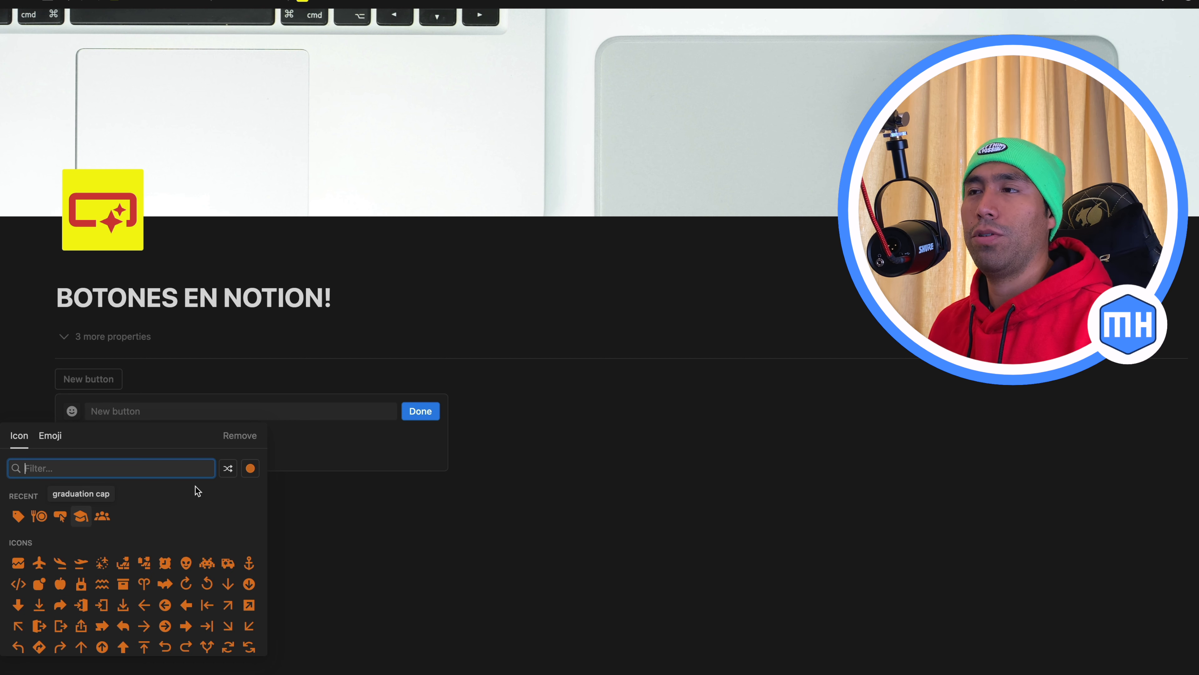
{"action": "left_click", "coordinate": [250, 468]}
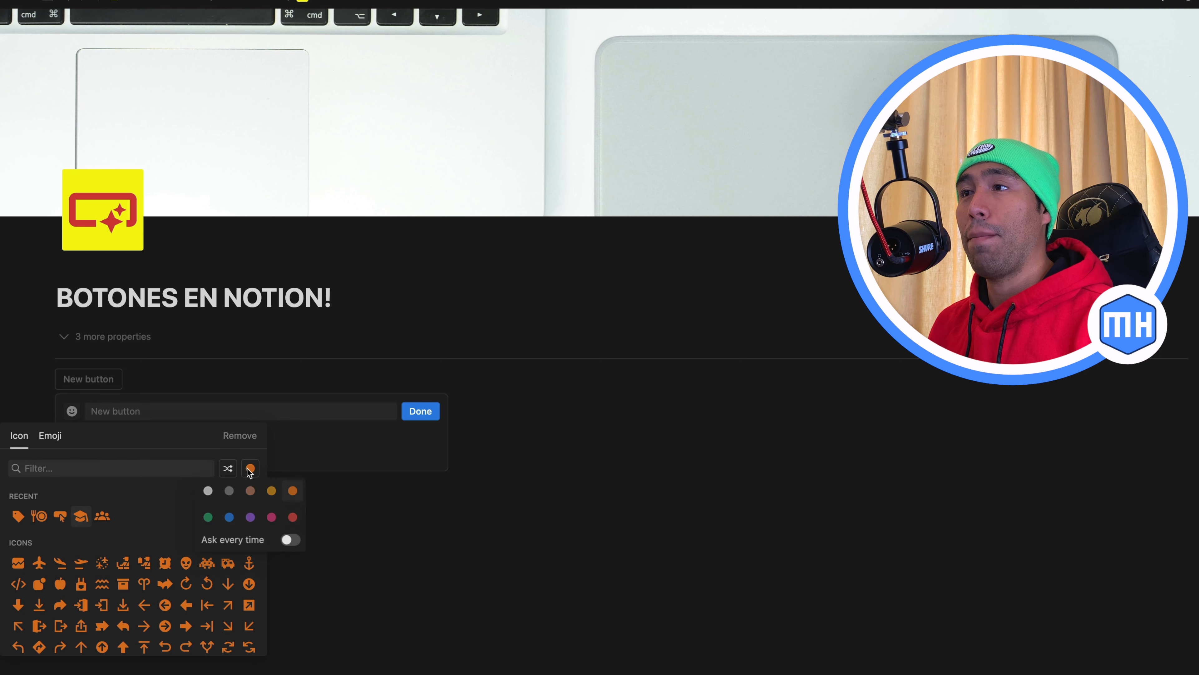
{"action": "left_click", "coordinate": [251, 517]}
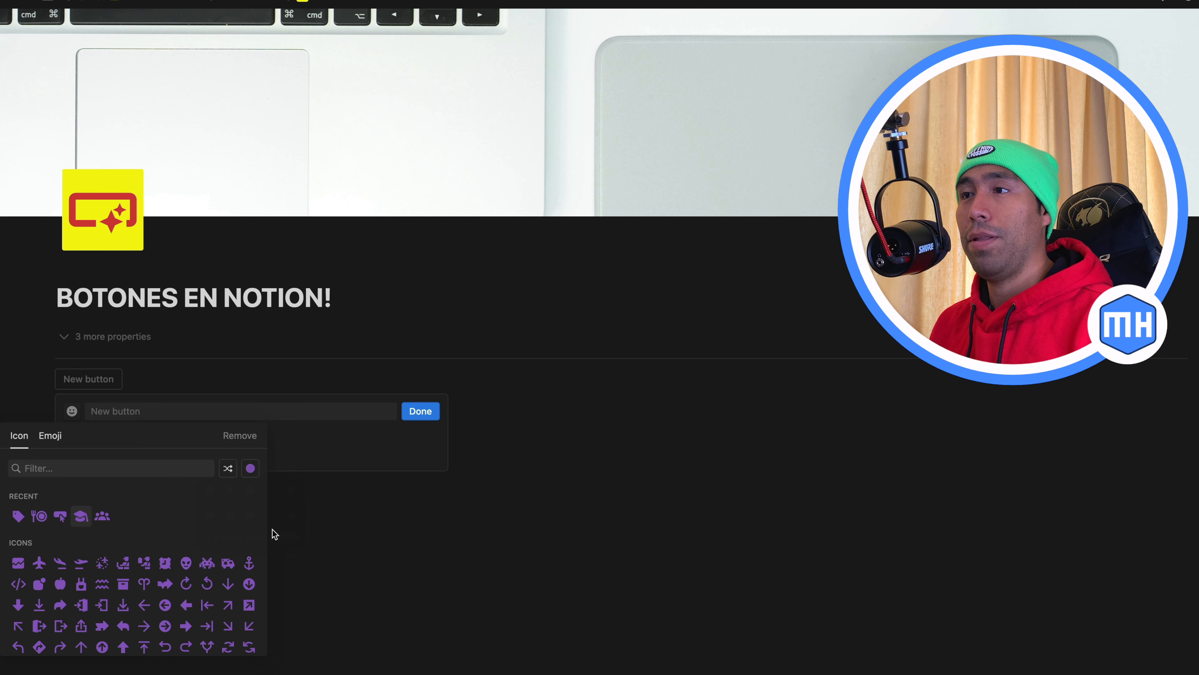
{"action": "left_click", "coordinate": [250, 468]}
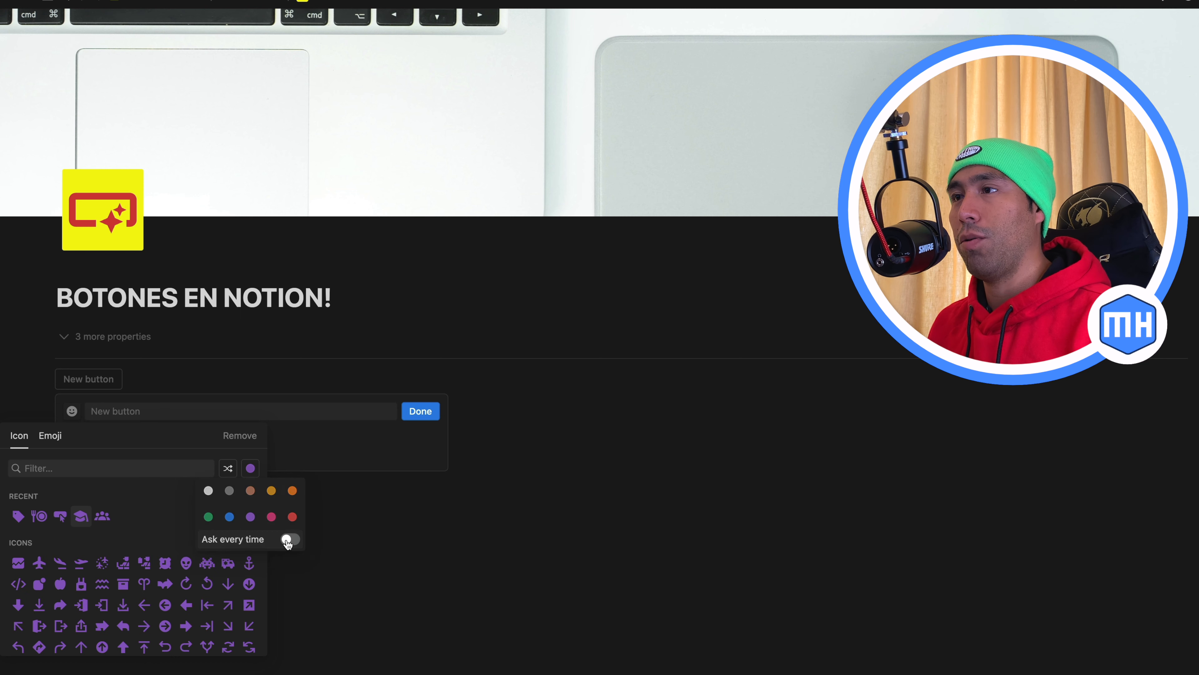
{"action": "left_click", "coordinate": [287, 539]}
{"action": "left_click", "coordinate": [102, 516]}
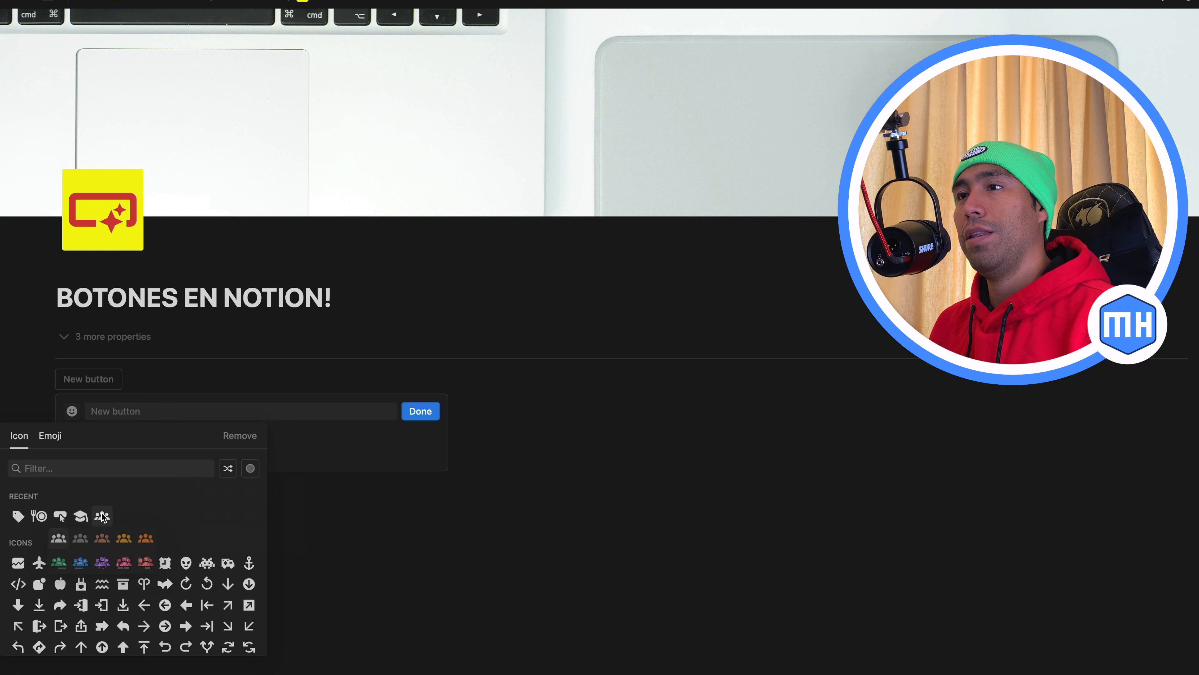
{"action": "left_click", "coordinate": [124, 562]}
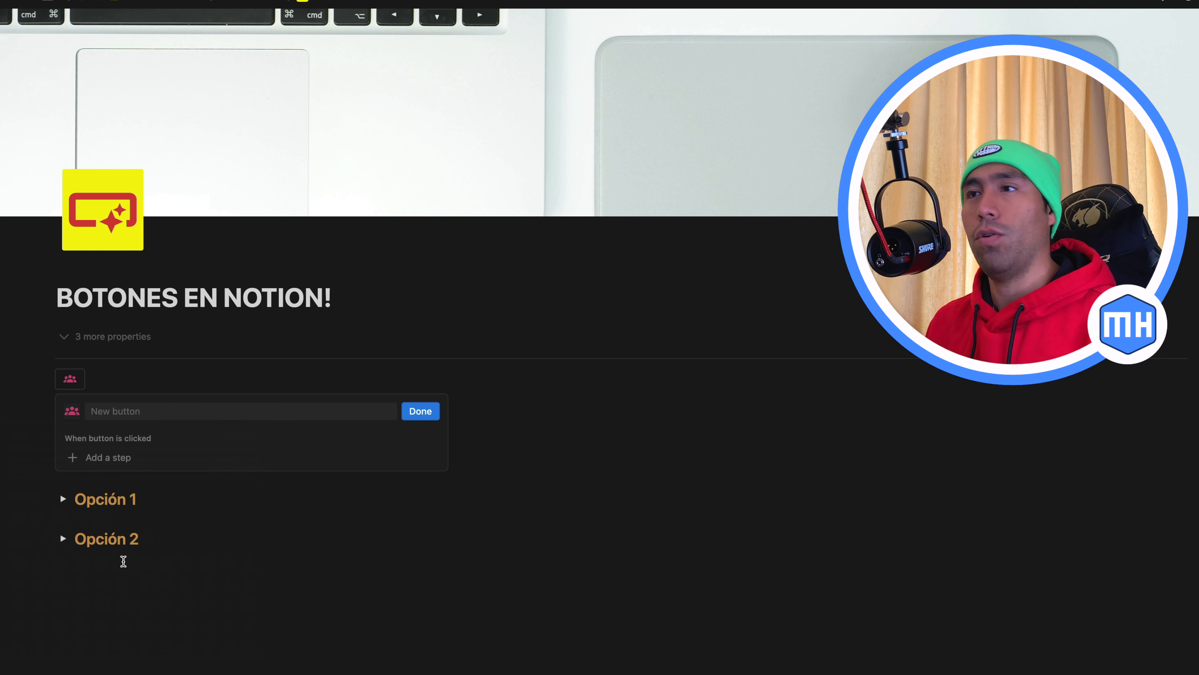
Name the button "Ejemplo" and finish editing it
{"action": "left_click", "coordinate": [116, 412]}
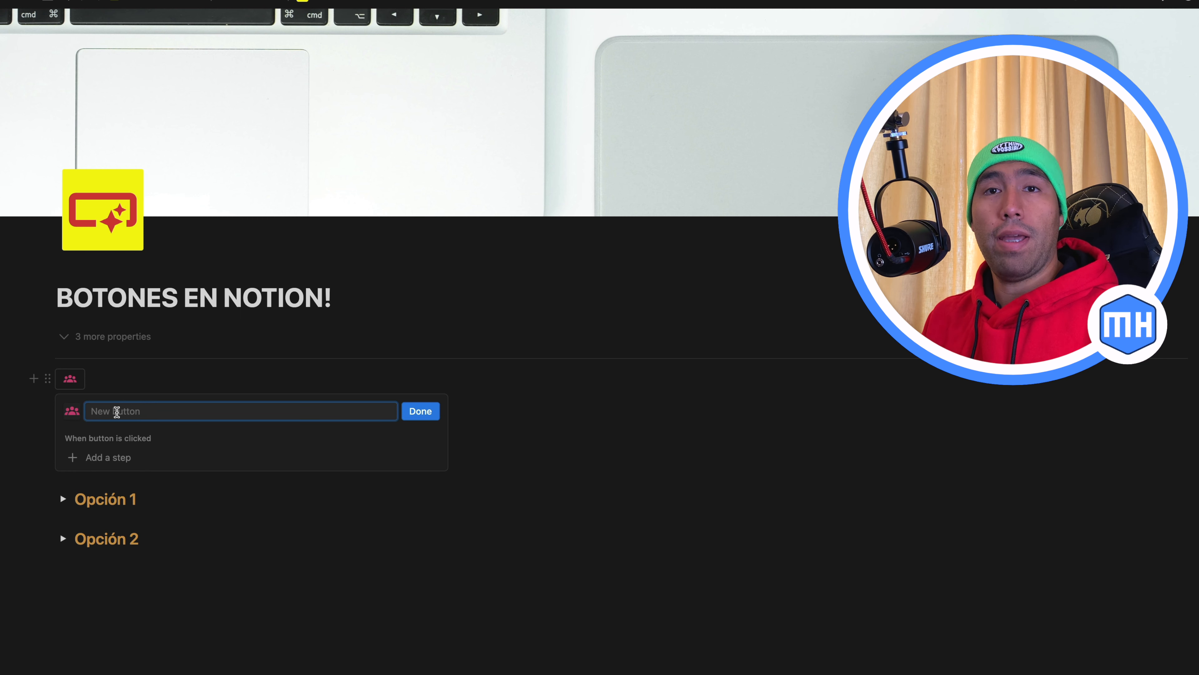
{"action": "type", "text": "Eje"}
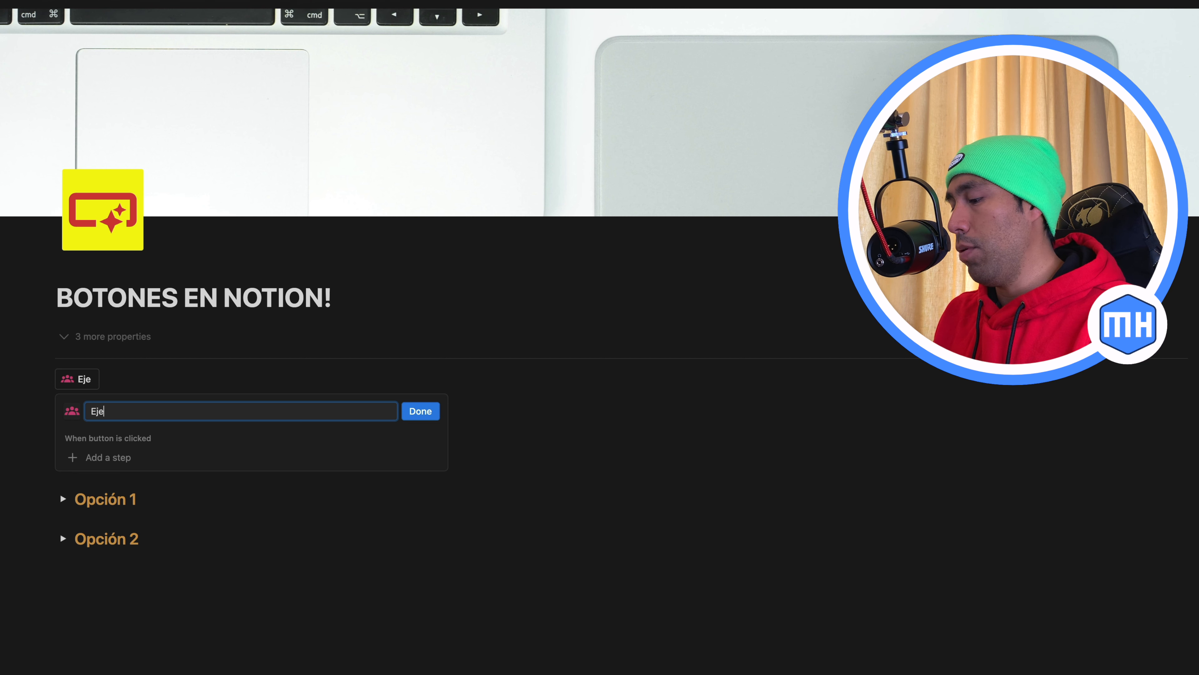
{"action": "type", "text": "mplo"}
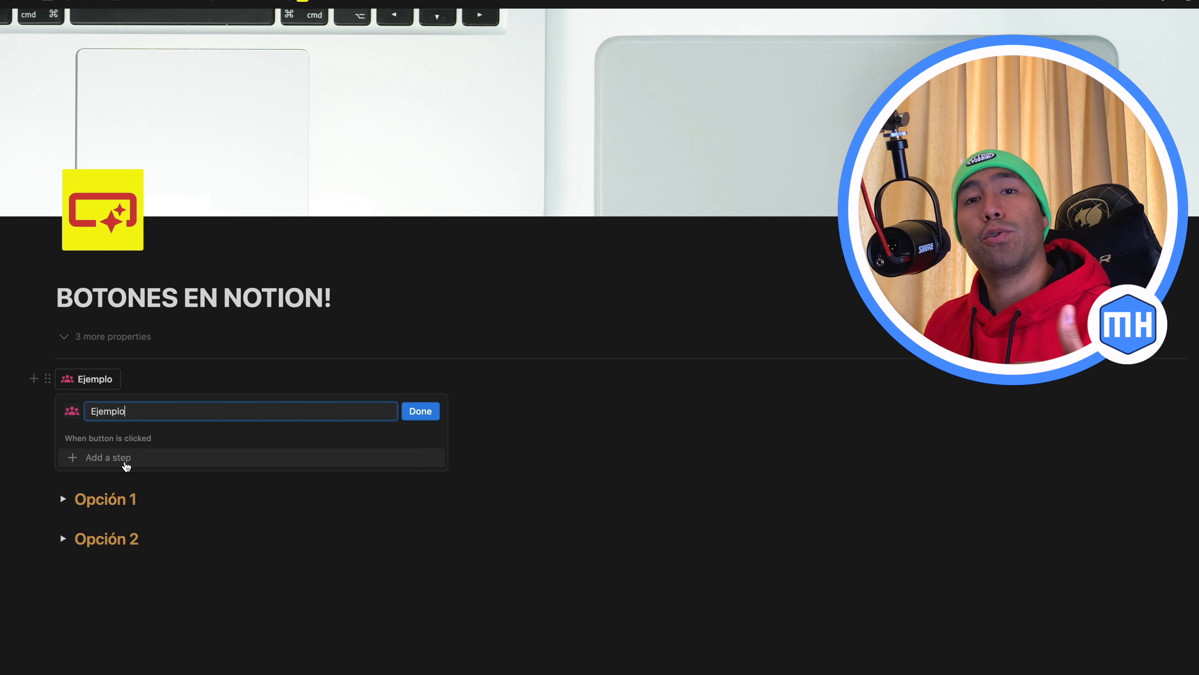
{"action": "key", "text": "Escape"}
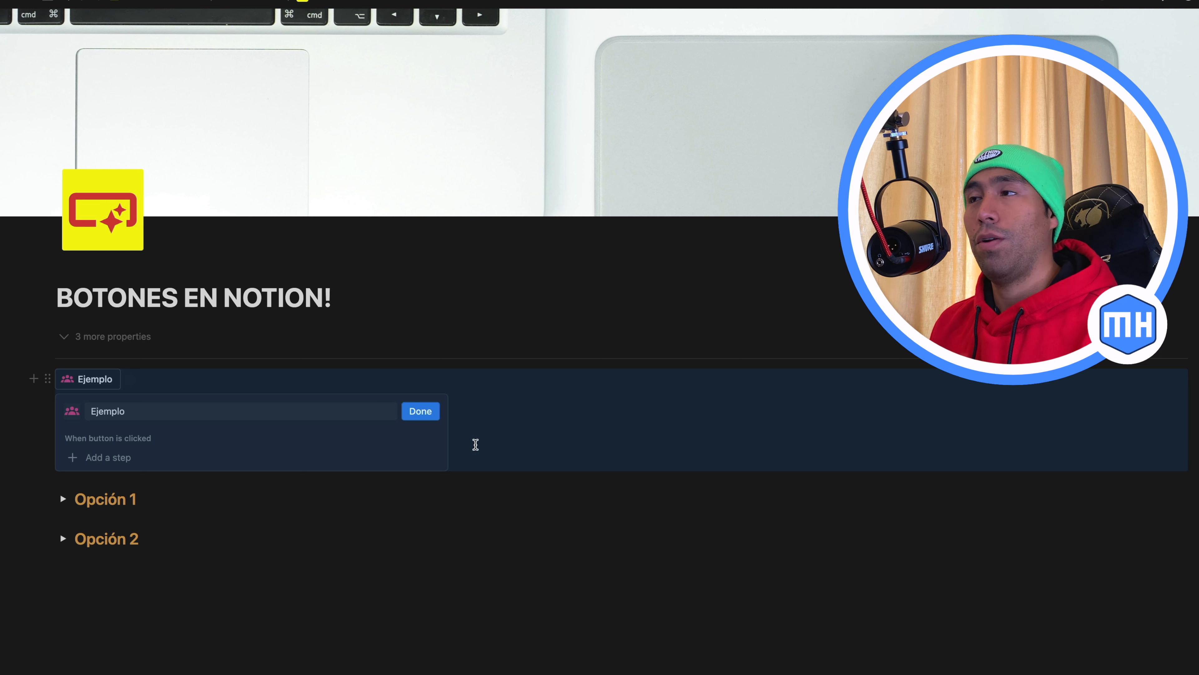
{"action": "left_click", "coordinate": [427, 420]}
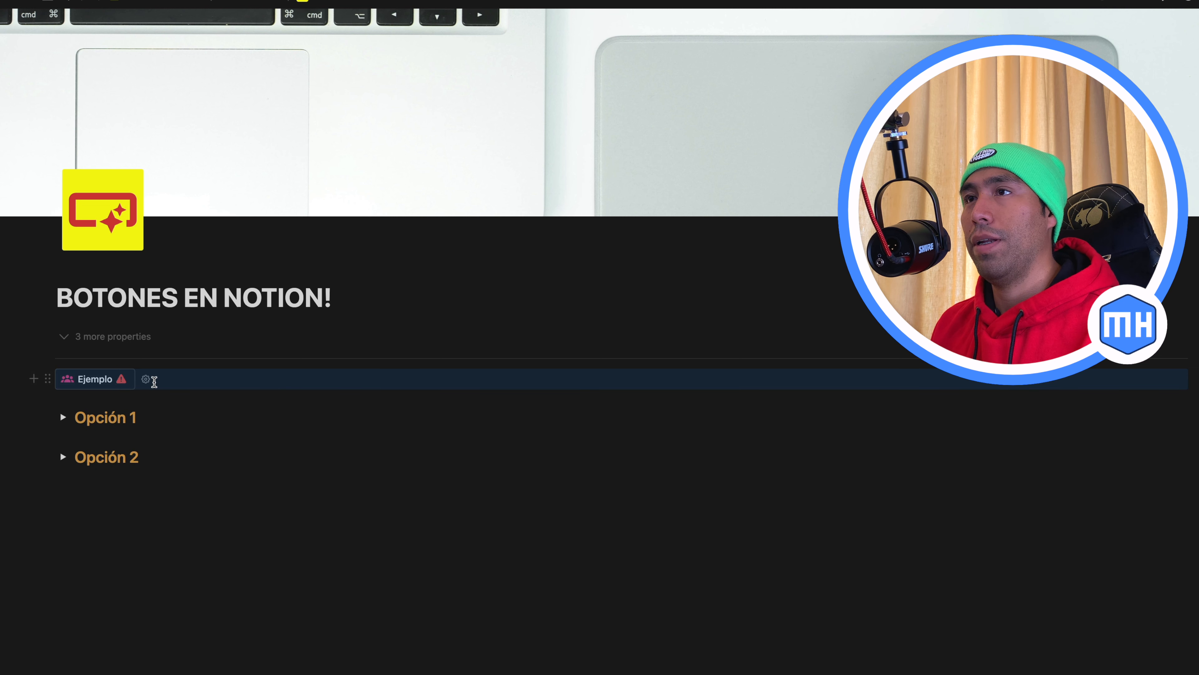
{"action": "left_click", "coordinate": [48, 379]}
{"action": "left_click", "coordinate": [104, 331]}
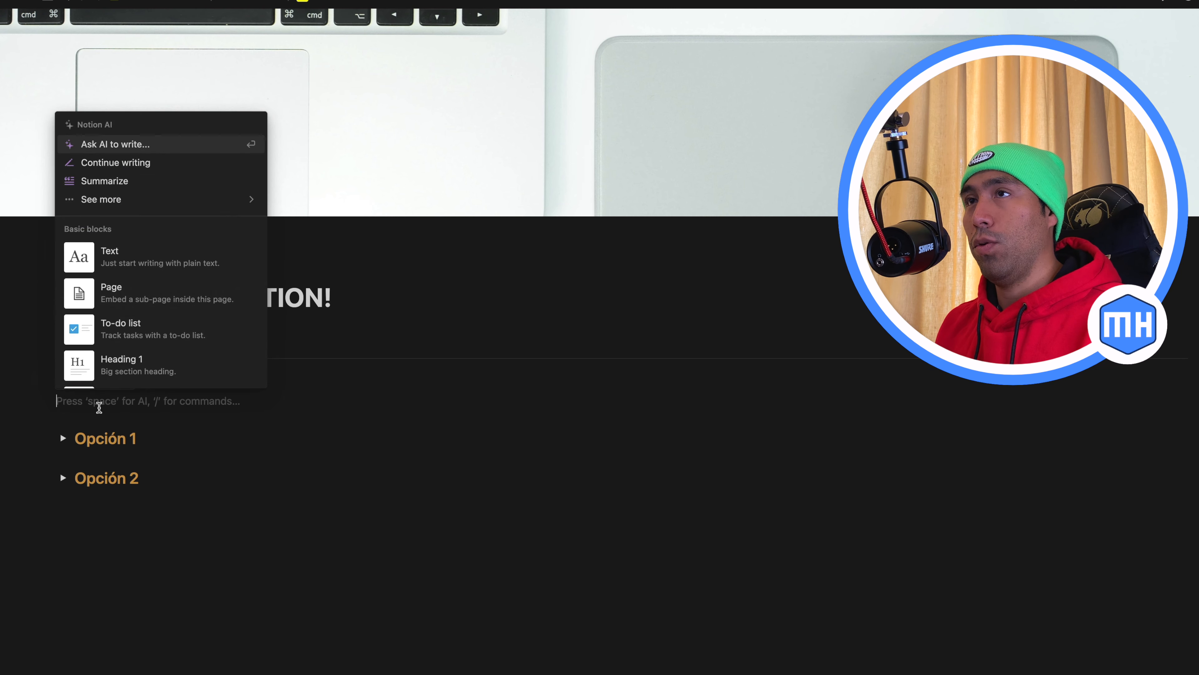
{"action": "type", "text": "/but"}
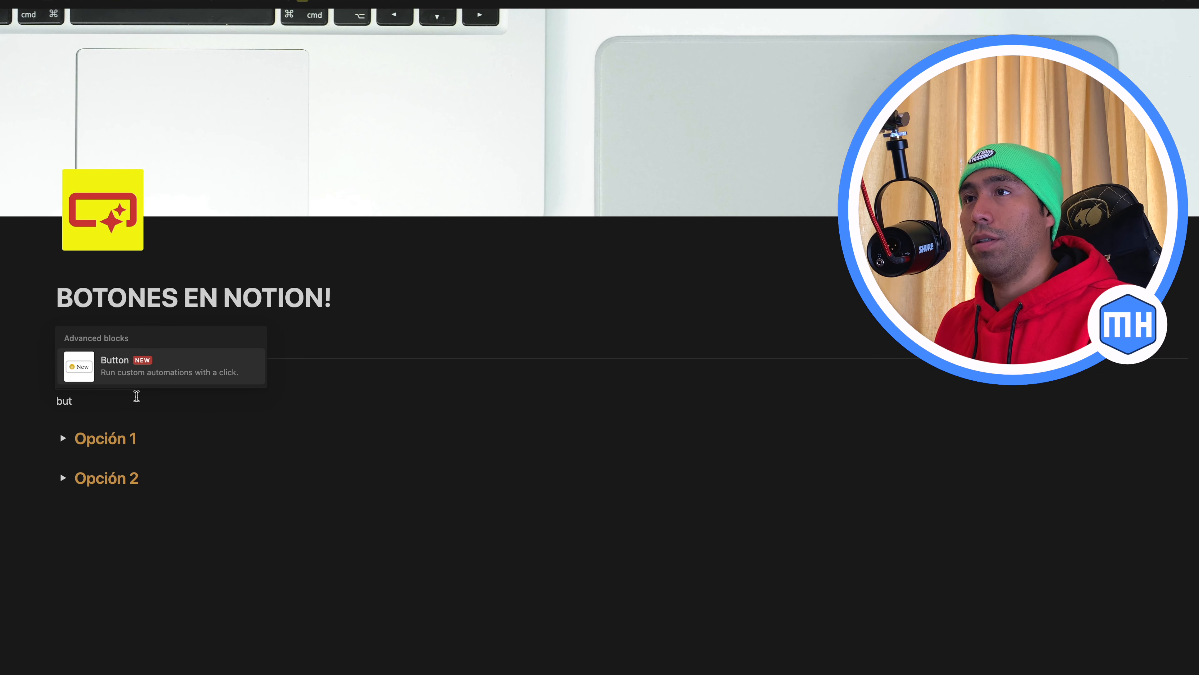
{"action": "left_click", "coordinate": [139, 376]}
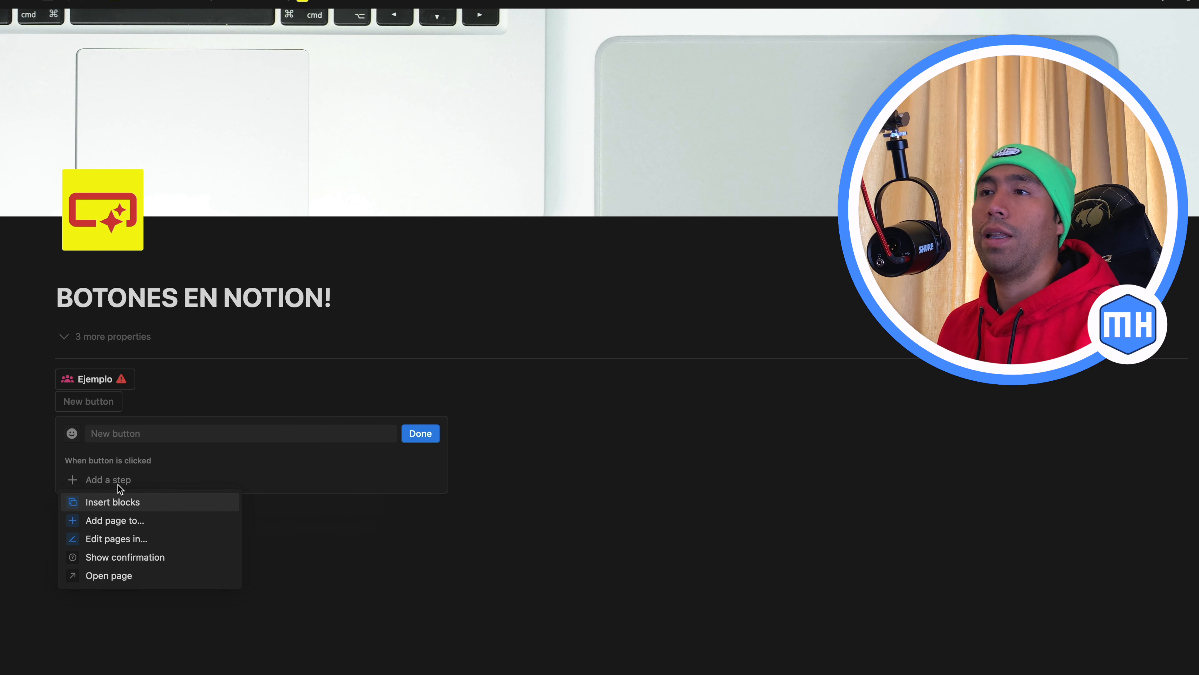
{"action": "left_click", "coordinate": [125, 404]}
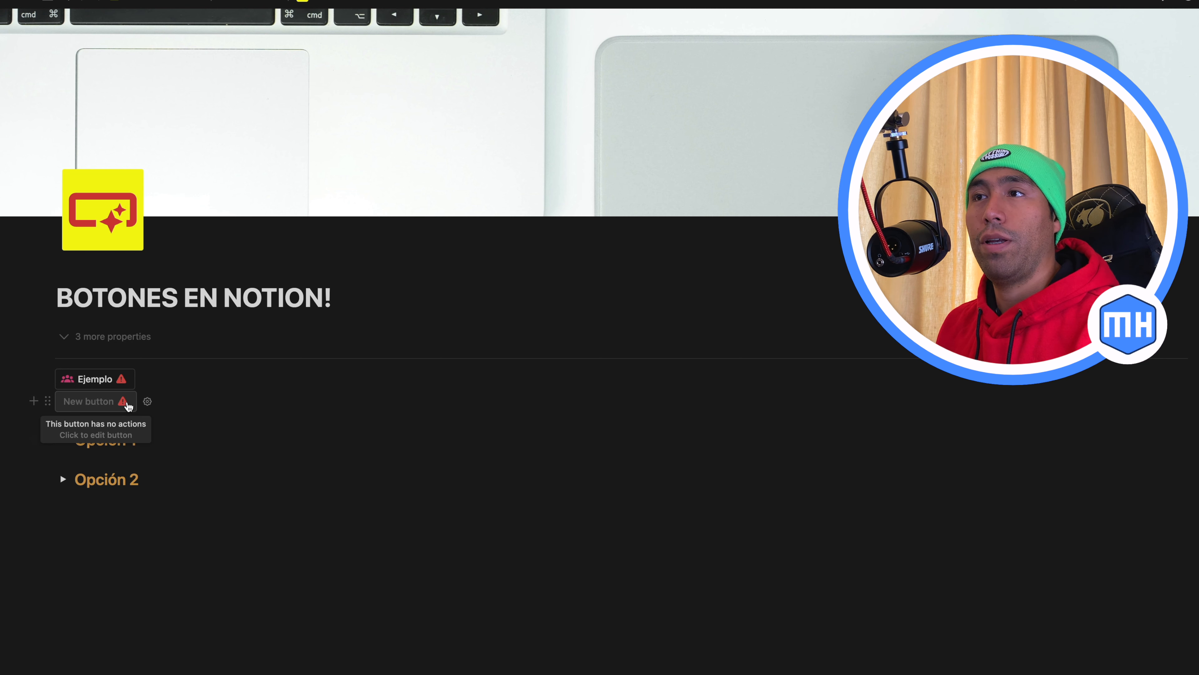
{"action": "left_click", "coordinate": [47, 402]}
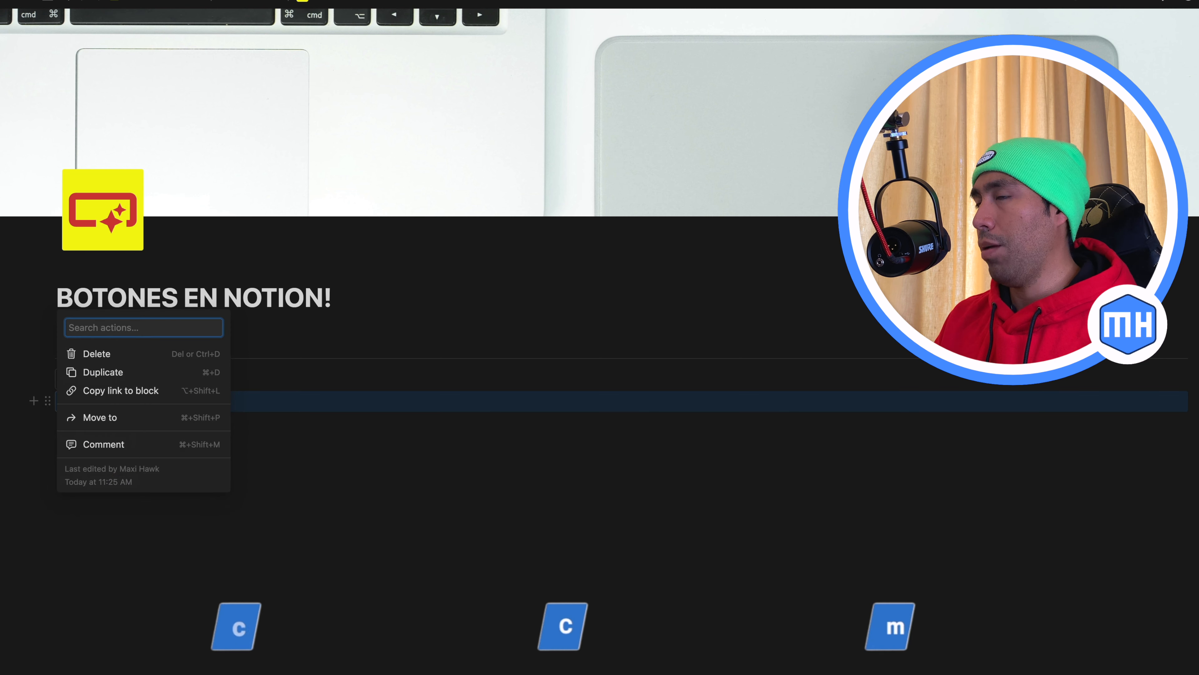
{"action": "left_click", "coordinate": [97, 354]}
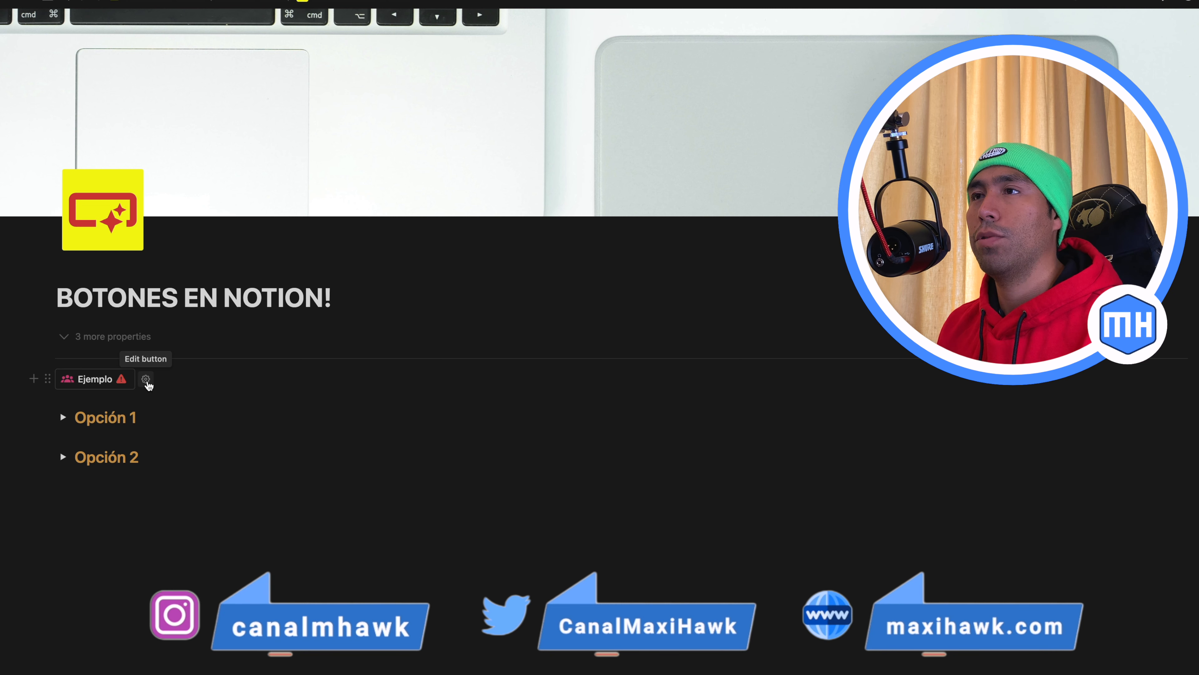
Add an Insert blocks action to the Ejemplo button, containing a bulleted item that reads "Texto."
{"action": "left_click", "coordinate": [146, 379]}
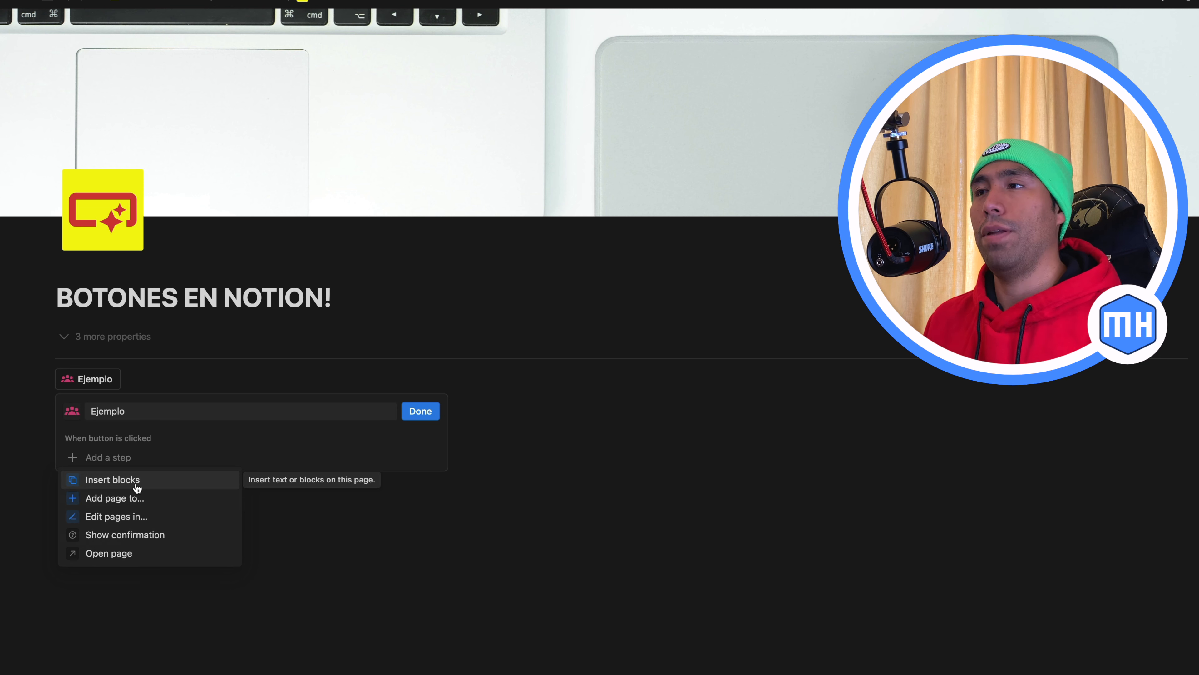
{"action": "left_click", "coordinate": [137, 487]}
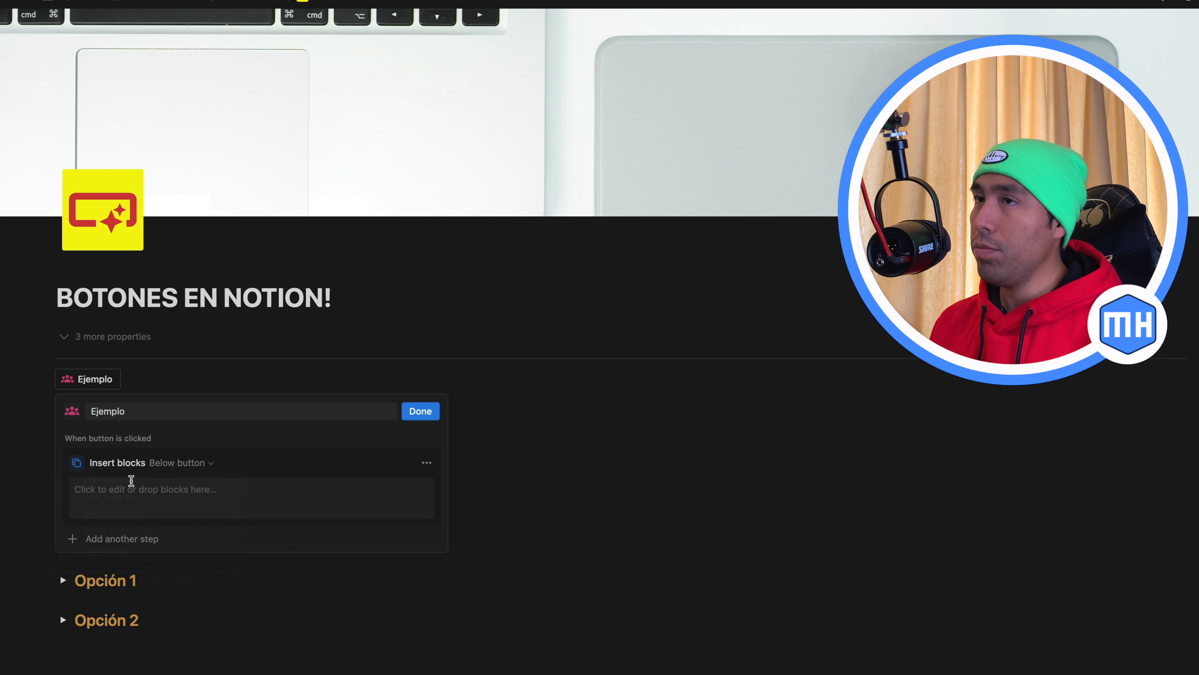
{"action": "left_click", "coordinate": [114, 501]}
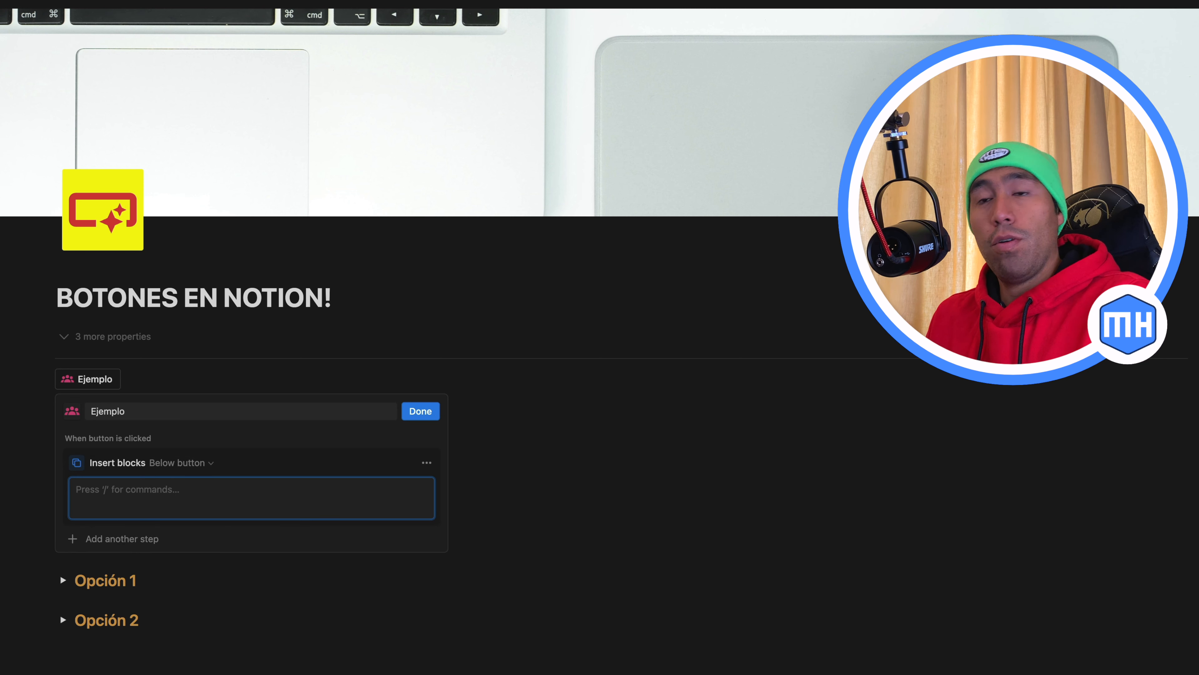
{"action": "type", "text": "- "}
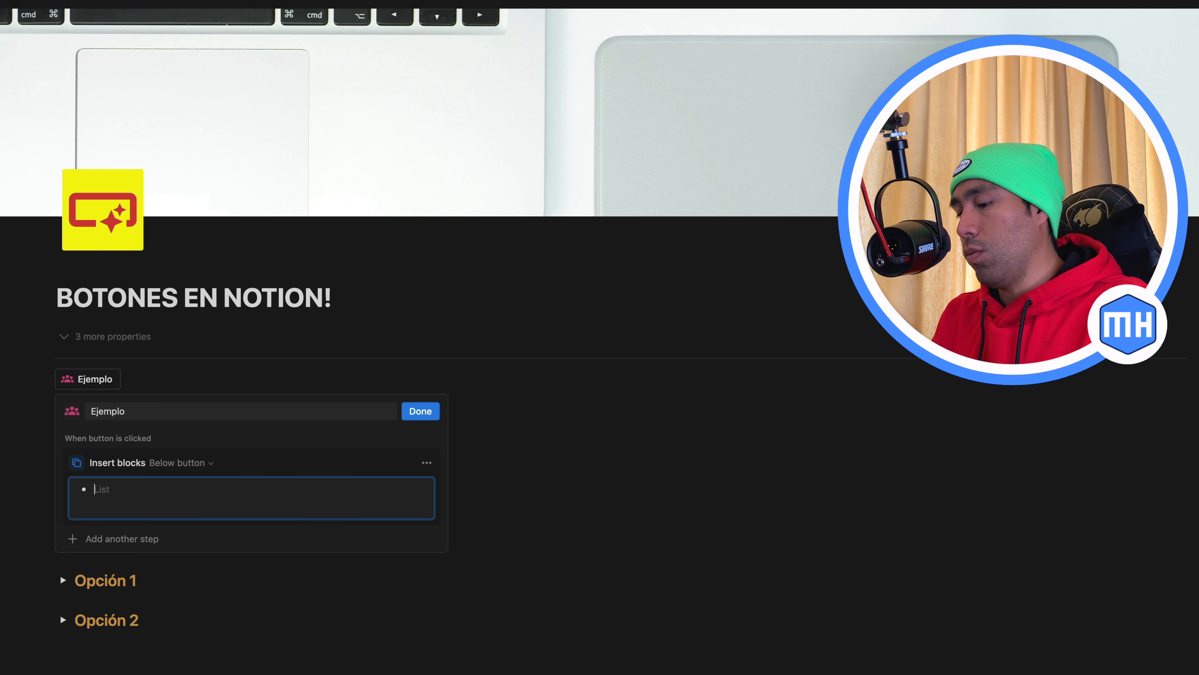
{"action": "type", "text": "Texto"}
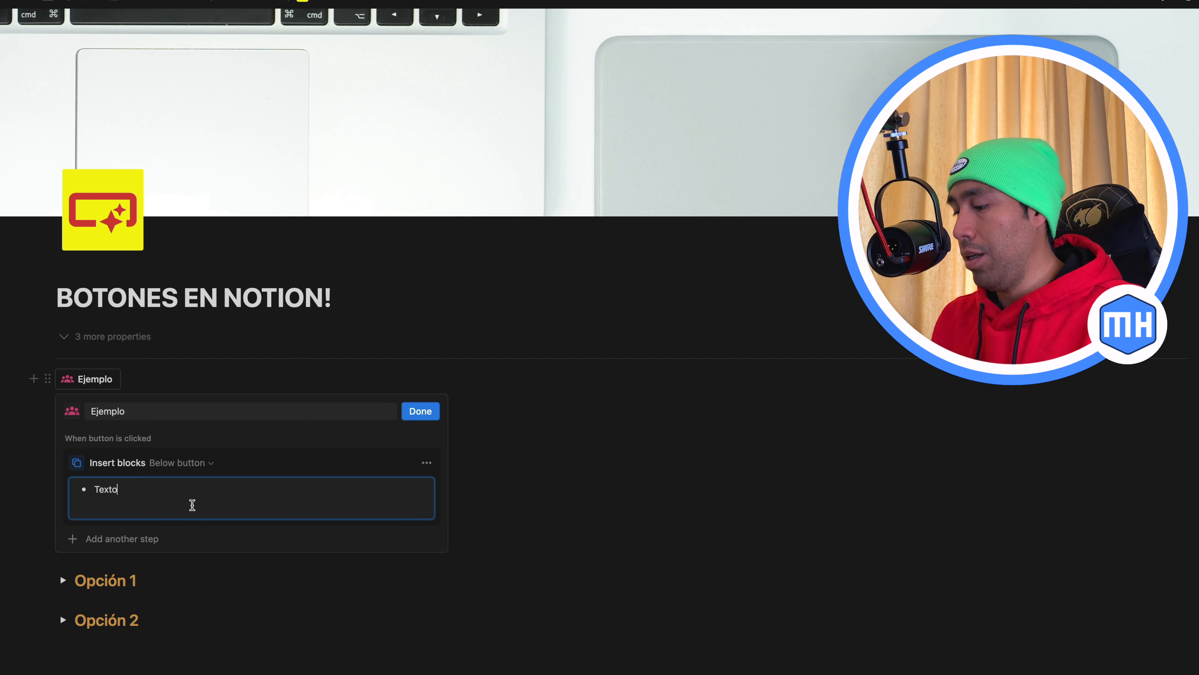
{"action": "type", "text": "."}
{"action": "key", "text": "Return"}
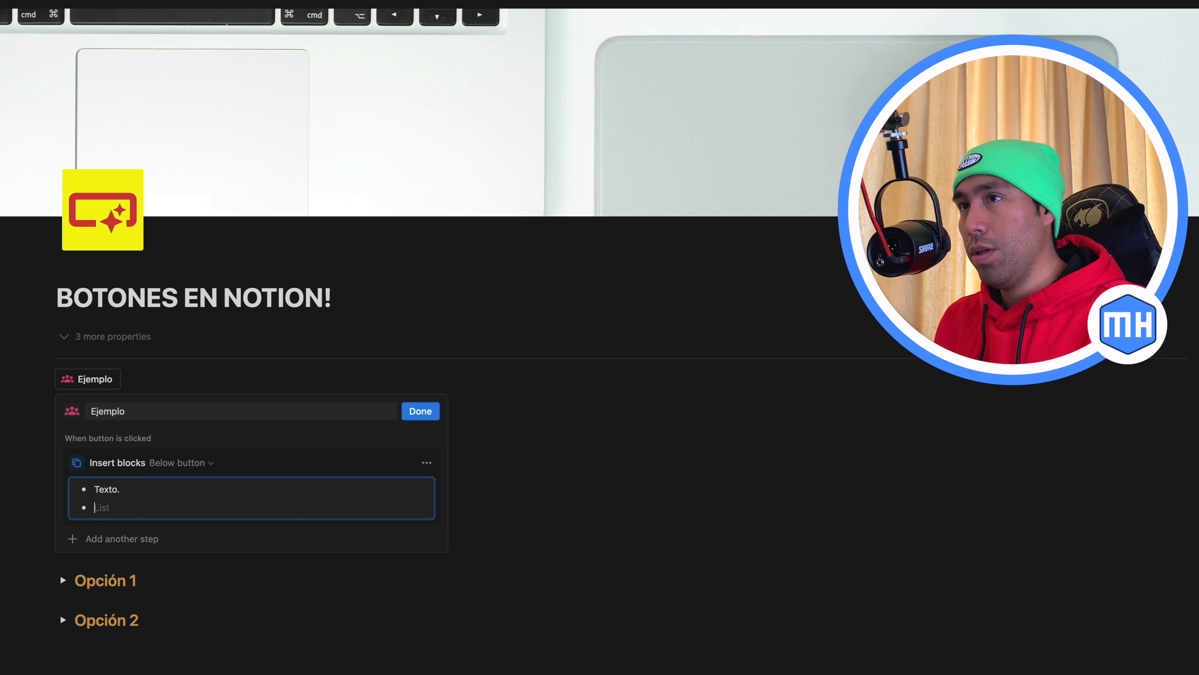
Add a to-do item reading "OK." under the bulleted item and finish editing the Ejemplo button
{"action": "type", "text": "[]OK"}
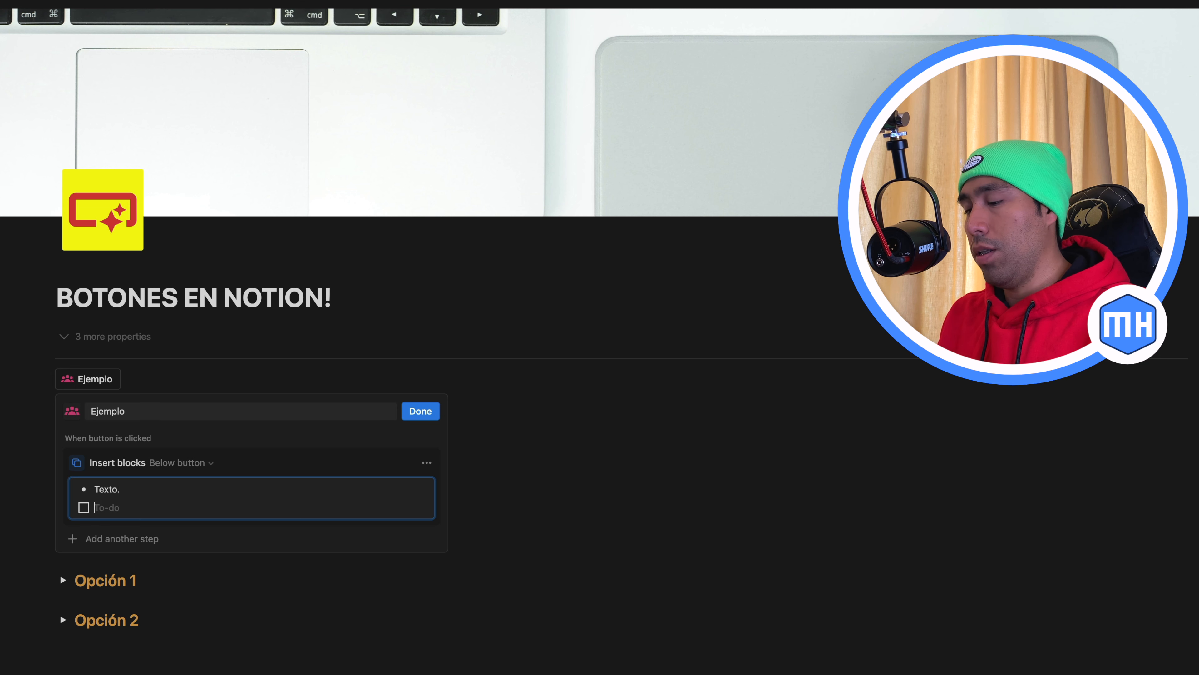
{"action": "type", "text": "."}
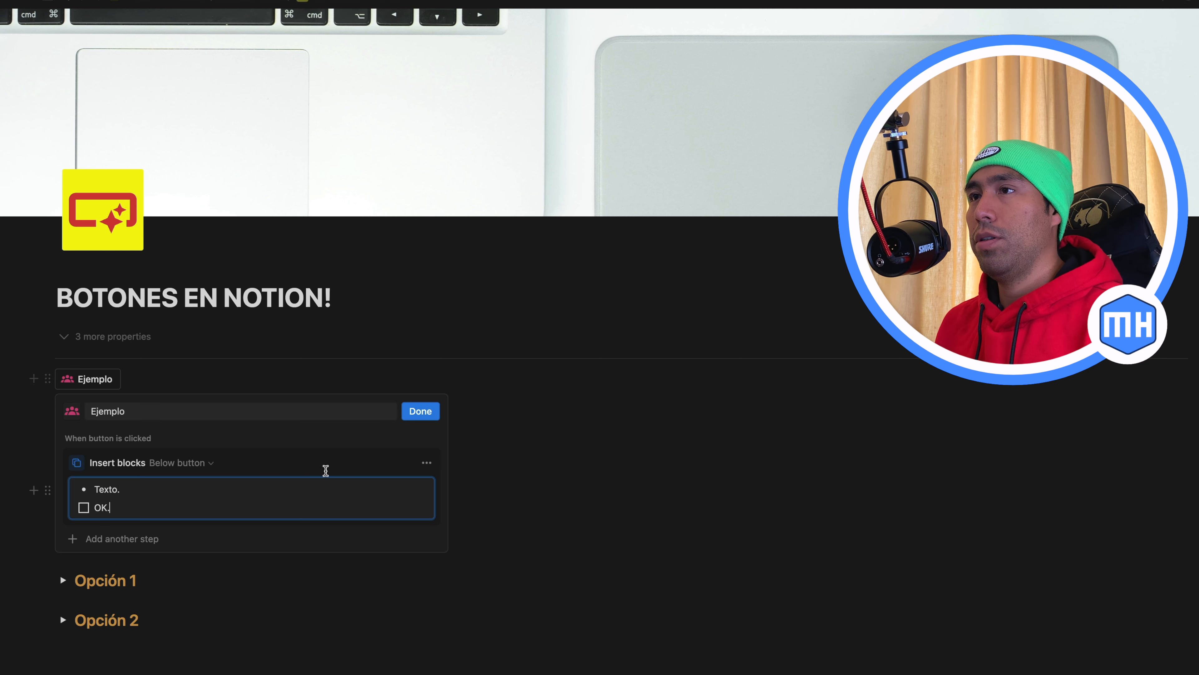
{"action": "left_click", "coordinate": [420, 411]}
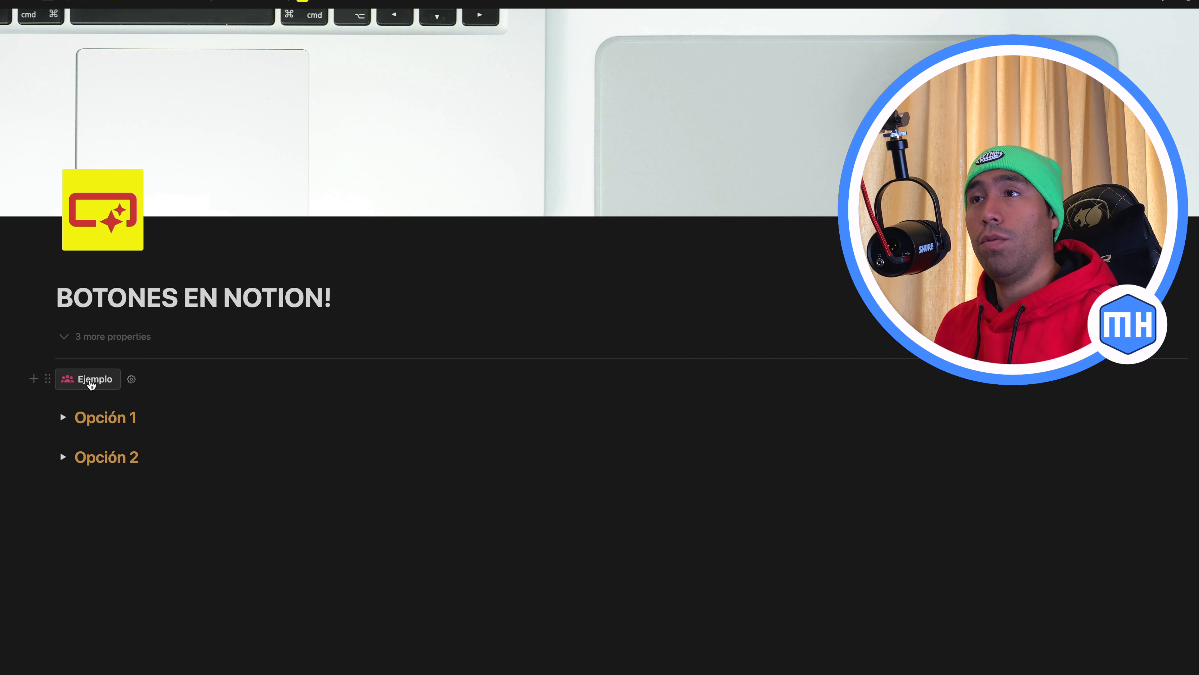
Run the Ejemplo button to test it, and delete the bulleted item and to-do it inserts
{"action": "left_click", "coordinate": [91, 381]}
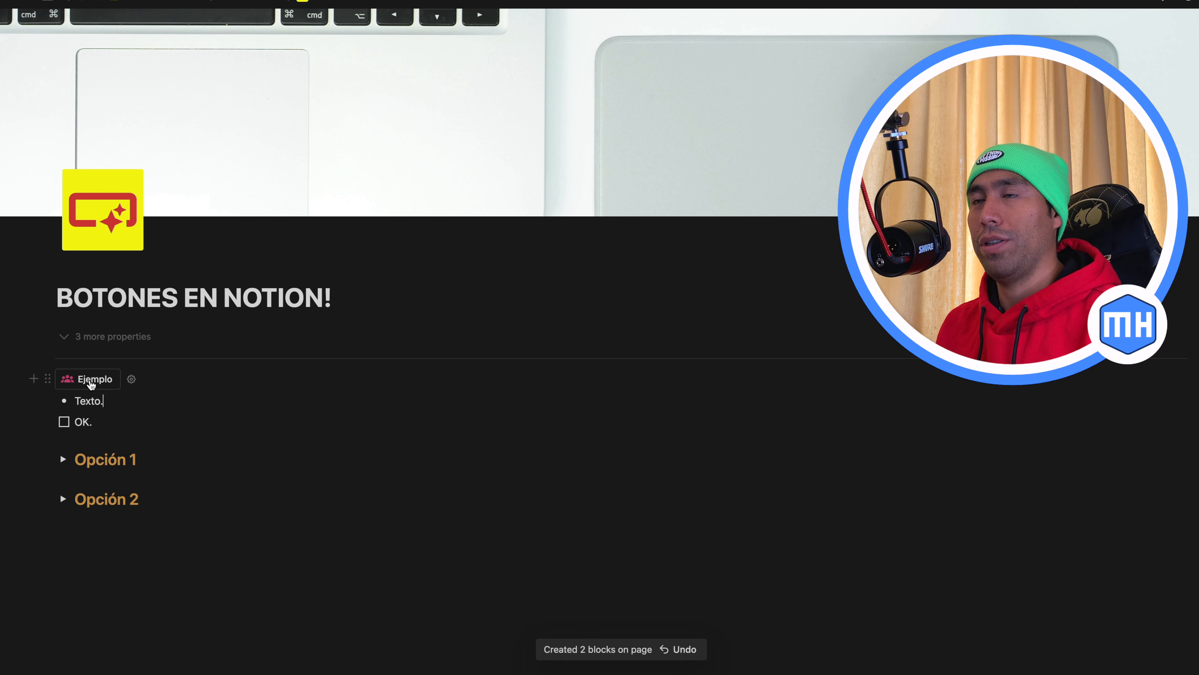
{"action": "left_click_drag", "start_coordinate": [32, 433], "coordinate": [78, 401]}
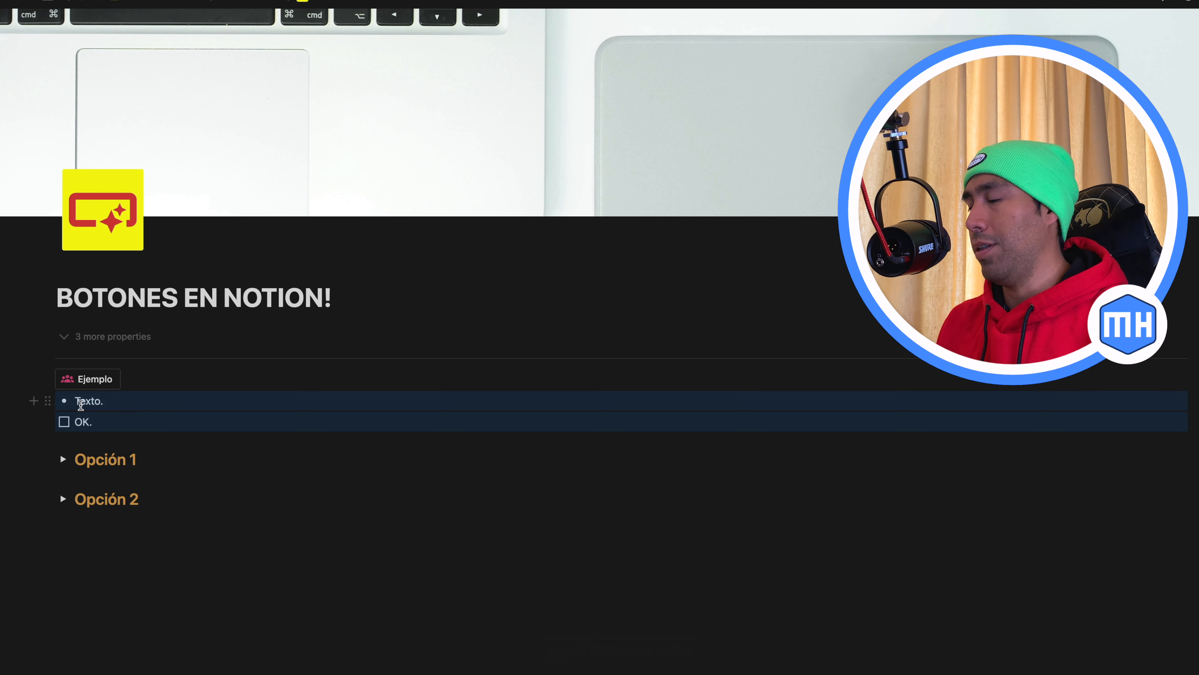
{"action": "key", "text": "BackSpace"}
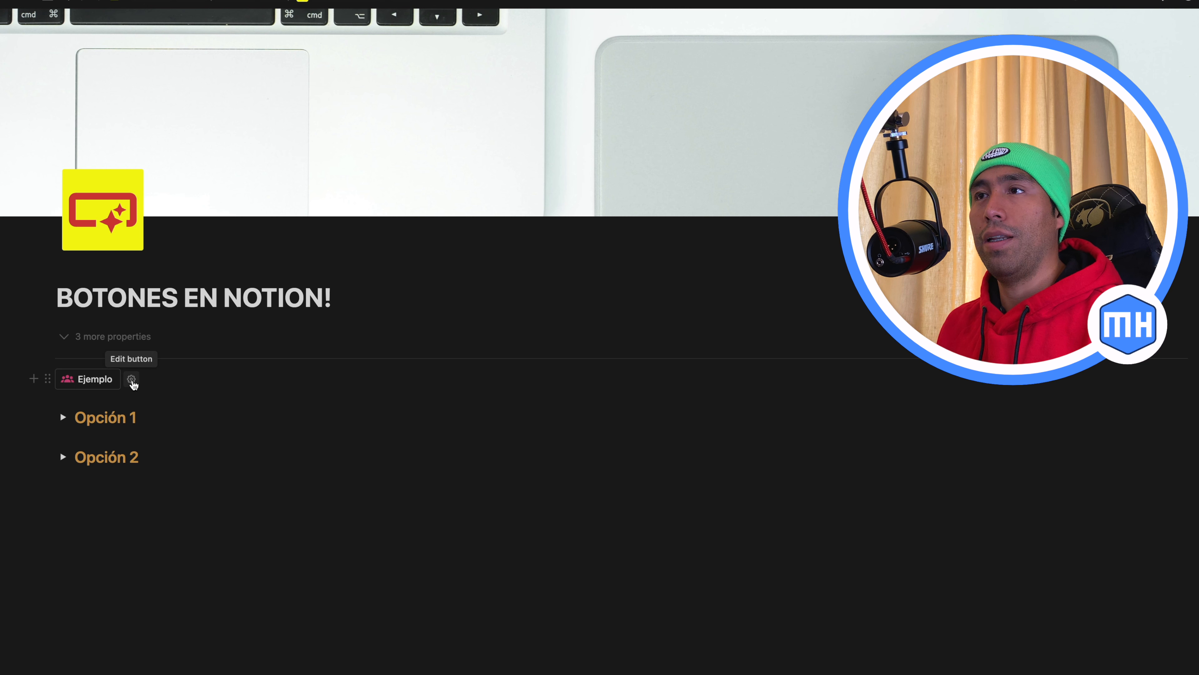
Reopen the Ejemplo button for editing and duplicate its Insert blocks action below the original
{"action": "left_click", "coordinate": [132, 380]}
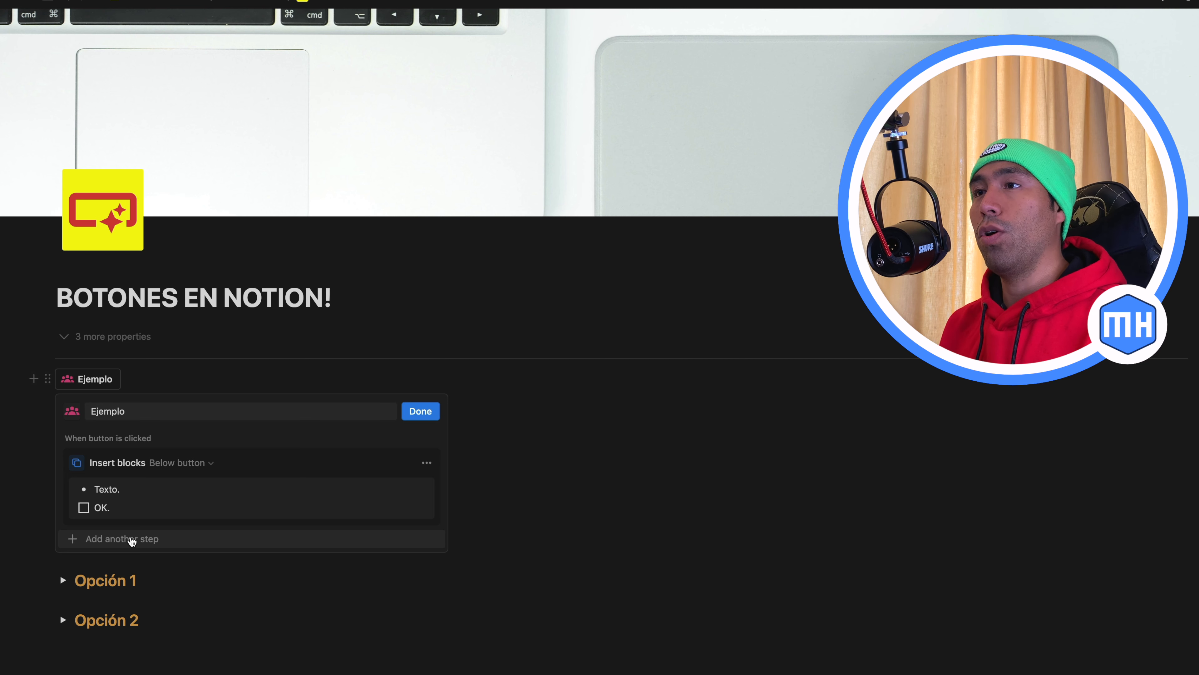
{"action": "left_click", "coordinate": [427, 463]}
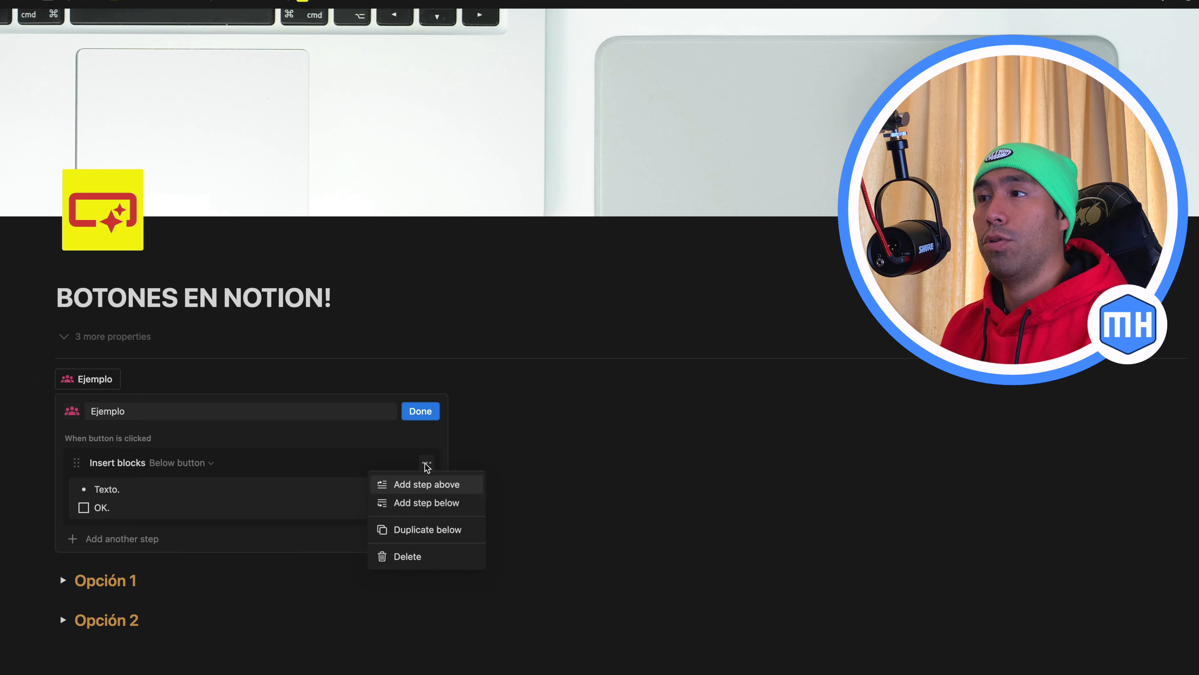
{"action": "left_click", "coordinate": [410, 530]}
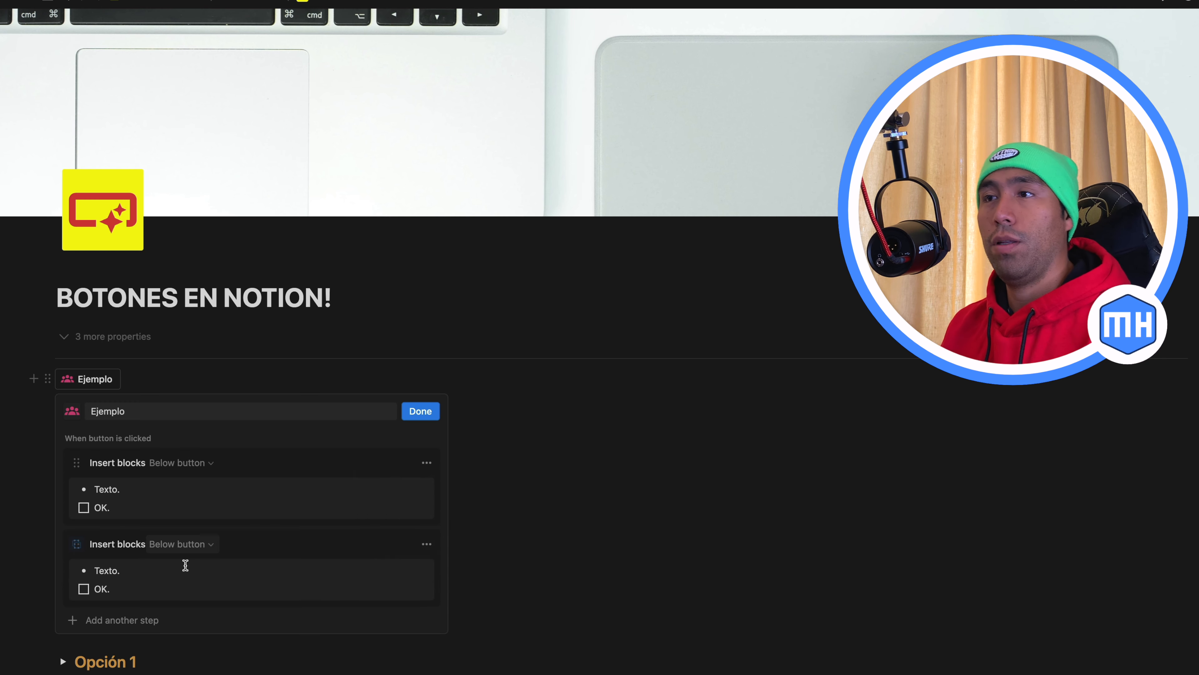
Replace the to-do text in the second Insert blocks action with a green check mark emoji and finish editing the button
{"action": "scroll", "coordinate": [185, 565], "scroll_direction": "down", "scroll_amount": 2}
{"action": "left_click", "coordinate": [140, 539]}
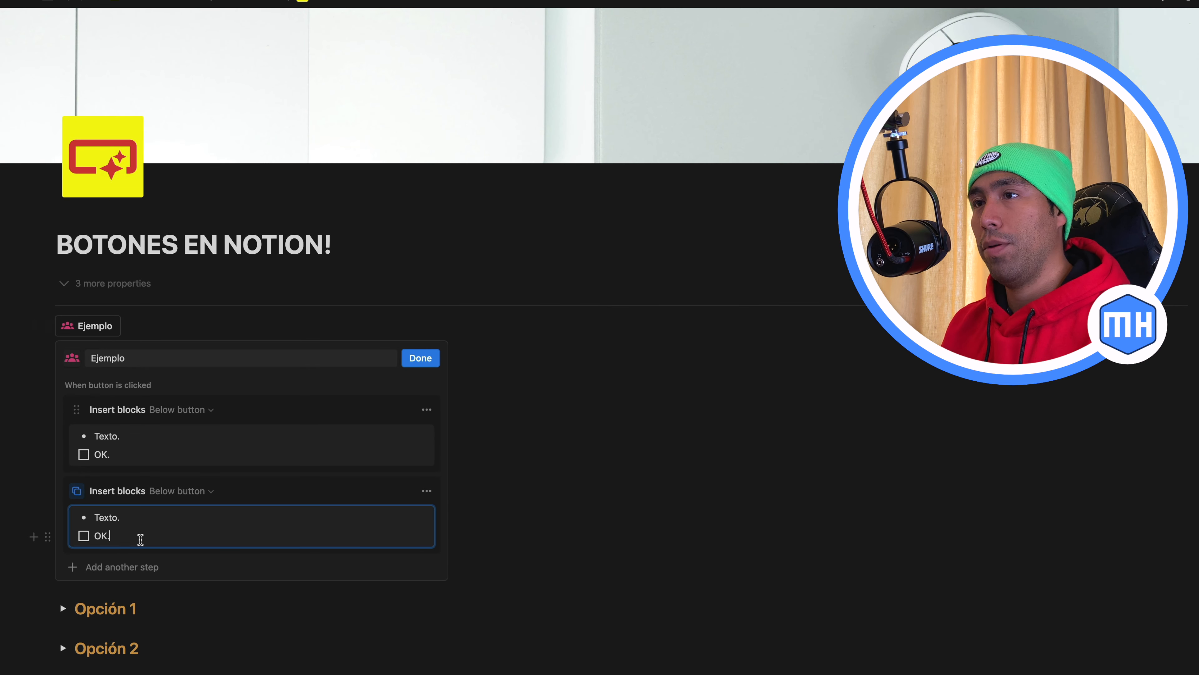
{"action": "key", "text": "BackSpace"}
{"action": "key", "text": "BackSpace"}
{"action": "key", "text": "BackSpace"}
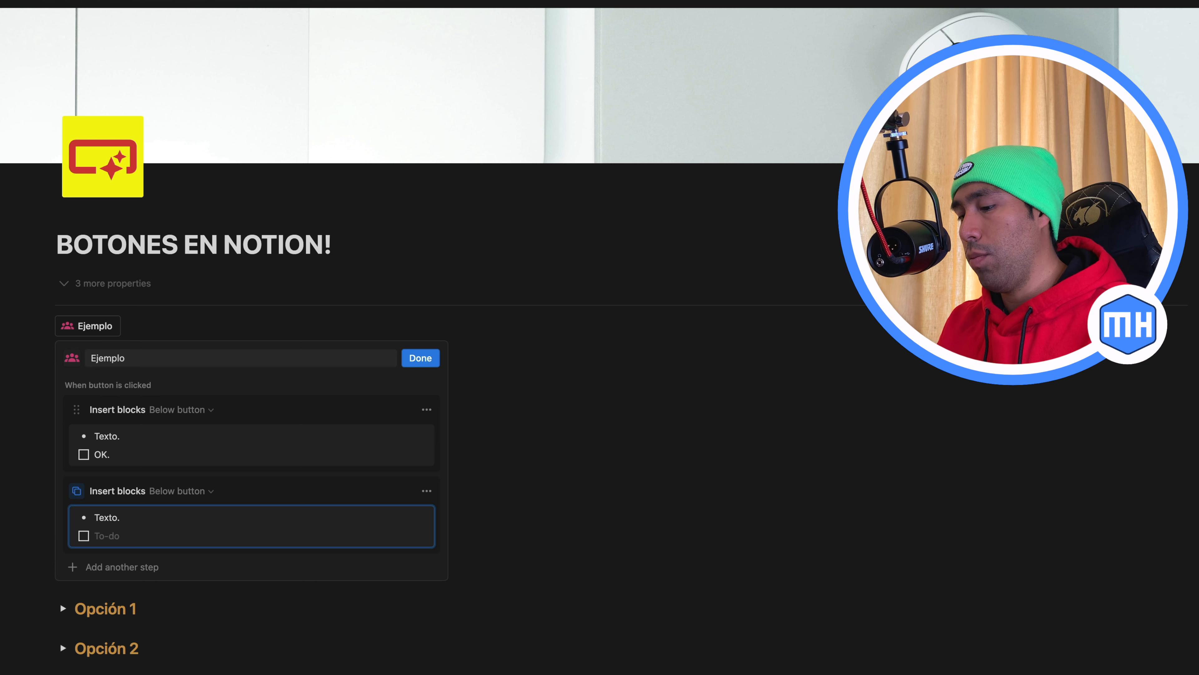
{"action": "key", "text": "ctrl+super+space"}
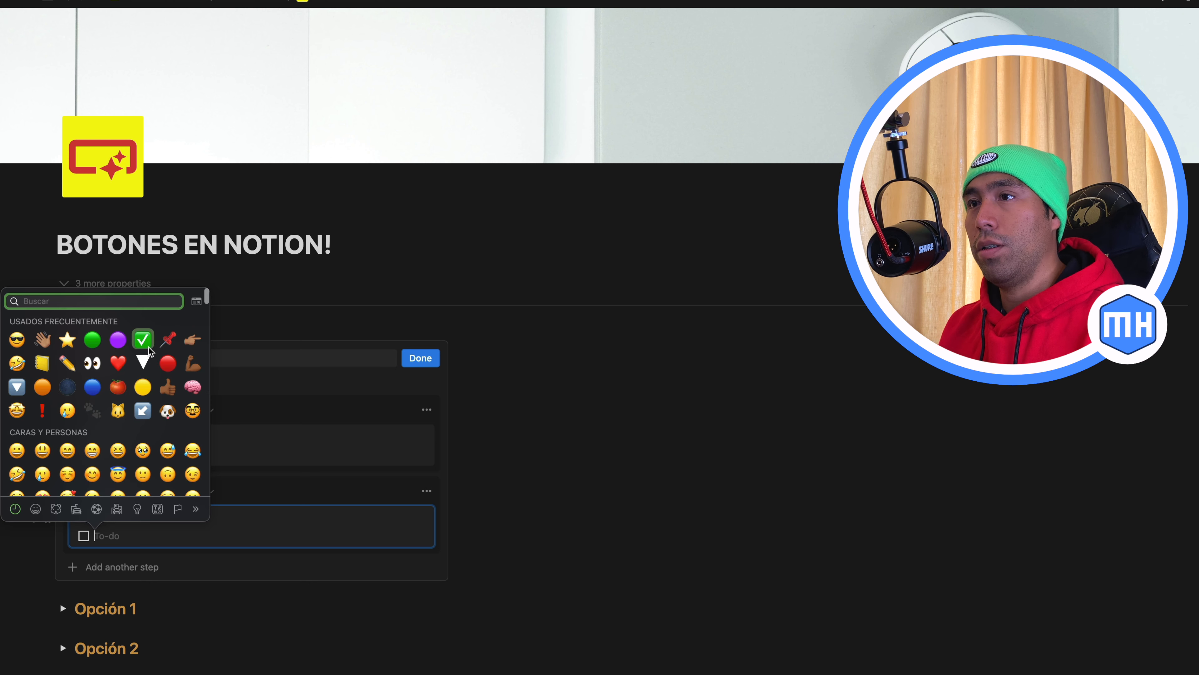
{"action": "left_click", "coordinate": [148, 347]}
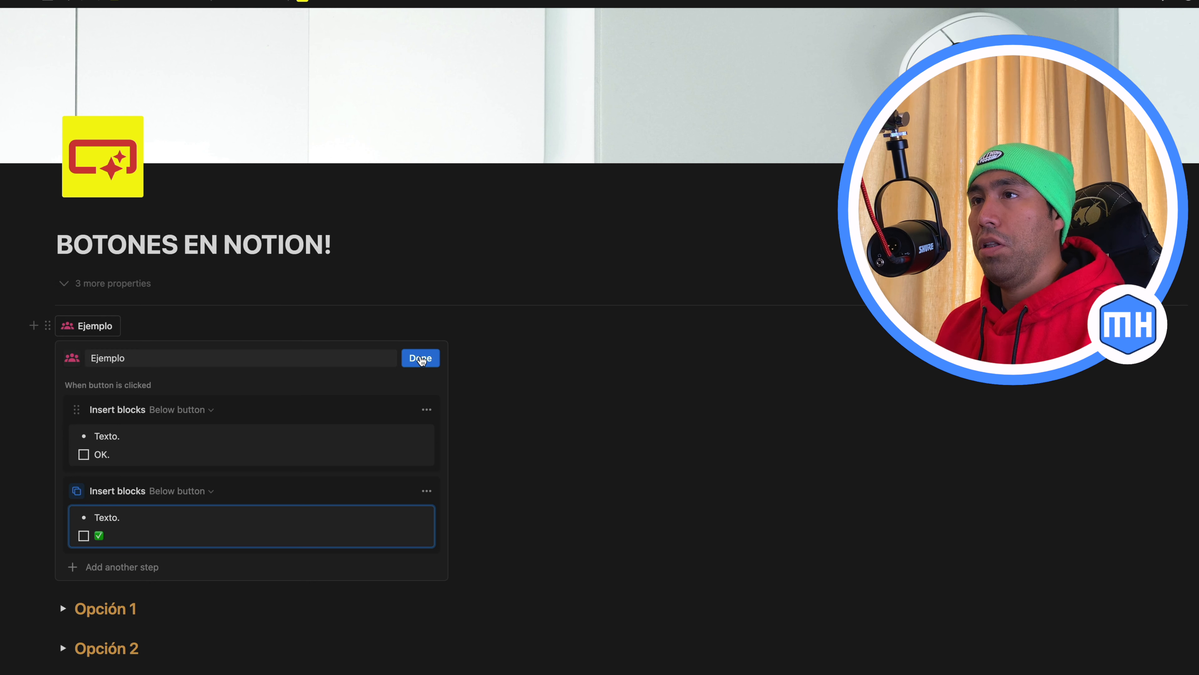
{"action": "left_click", "coordinate": [420, 358]}
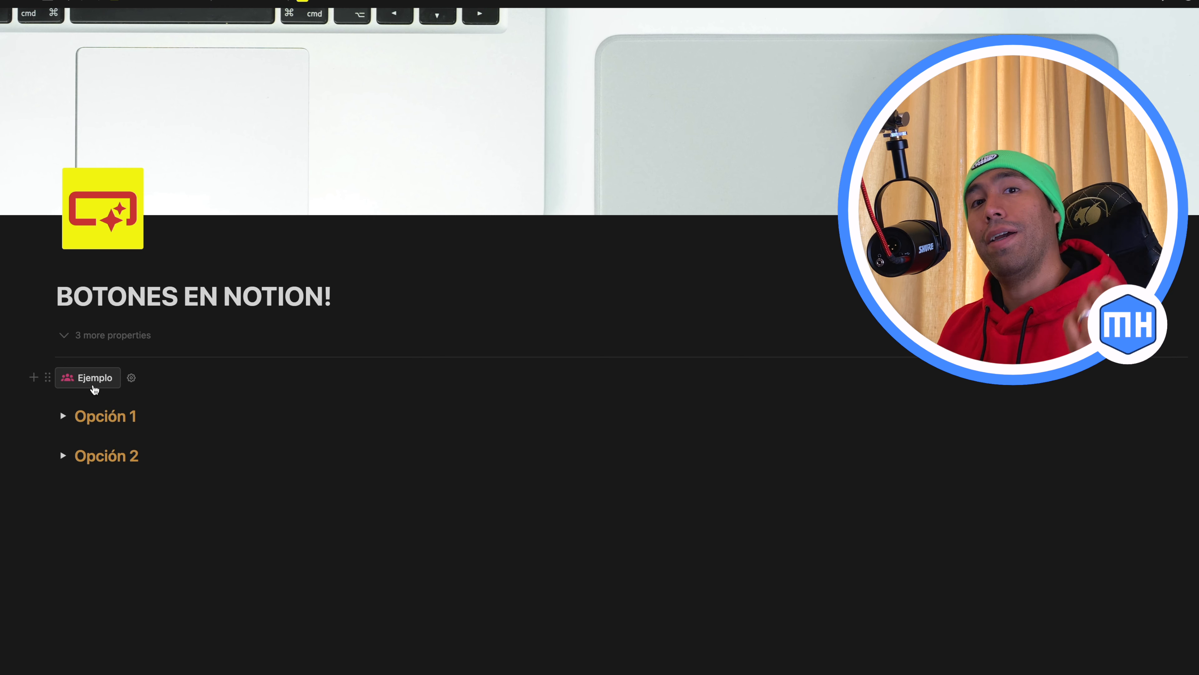
Run the Ejemplo button to test both Insert blocks actions, and delete the blocks it inserts
{"action": "left_click", "coordinate": [95, 387]}
{"action": "left_click_drag", "start_coordinate": [53, 409], "coordinate": [114, 350]}
{"action": "key", "text": "BackSpace"}
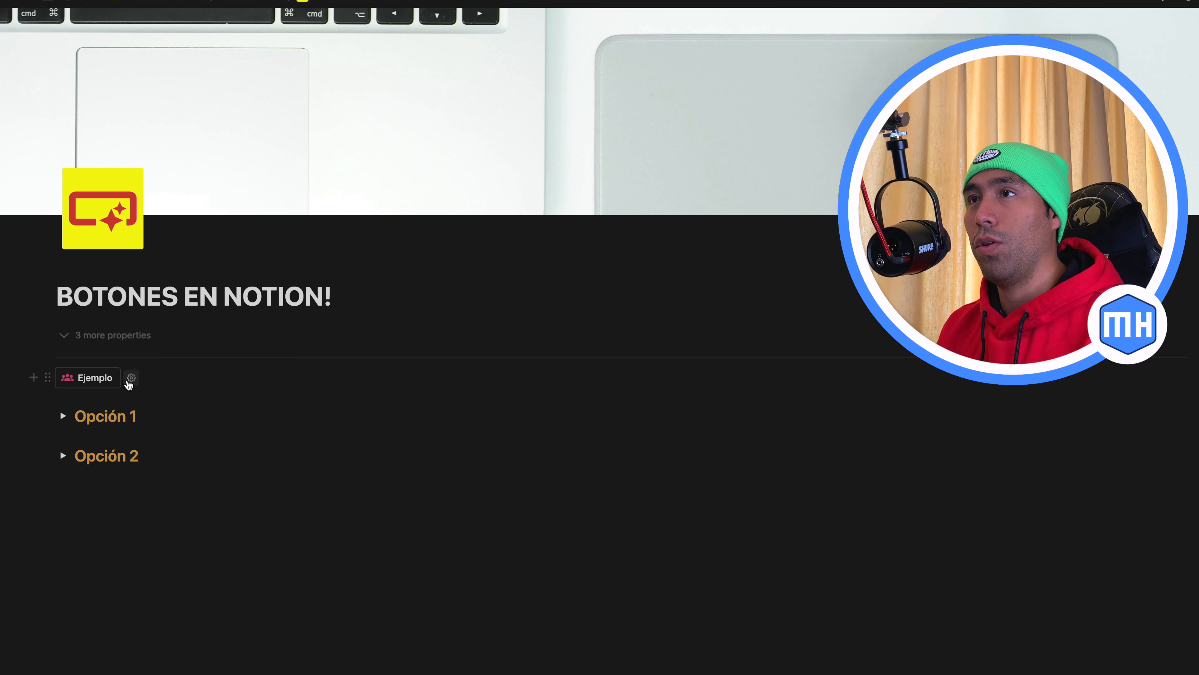
Edit the Ejemplo button so its second Insert blocks action contains only a bulleted item reading "Texto 2"
{"action": "left_click", "coordinate": [127, 327]}
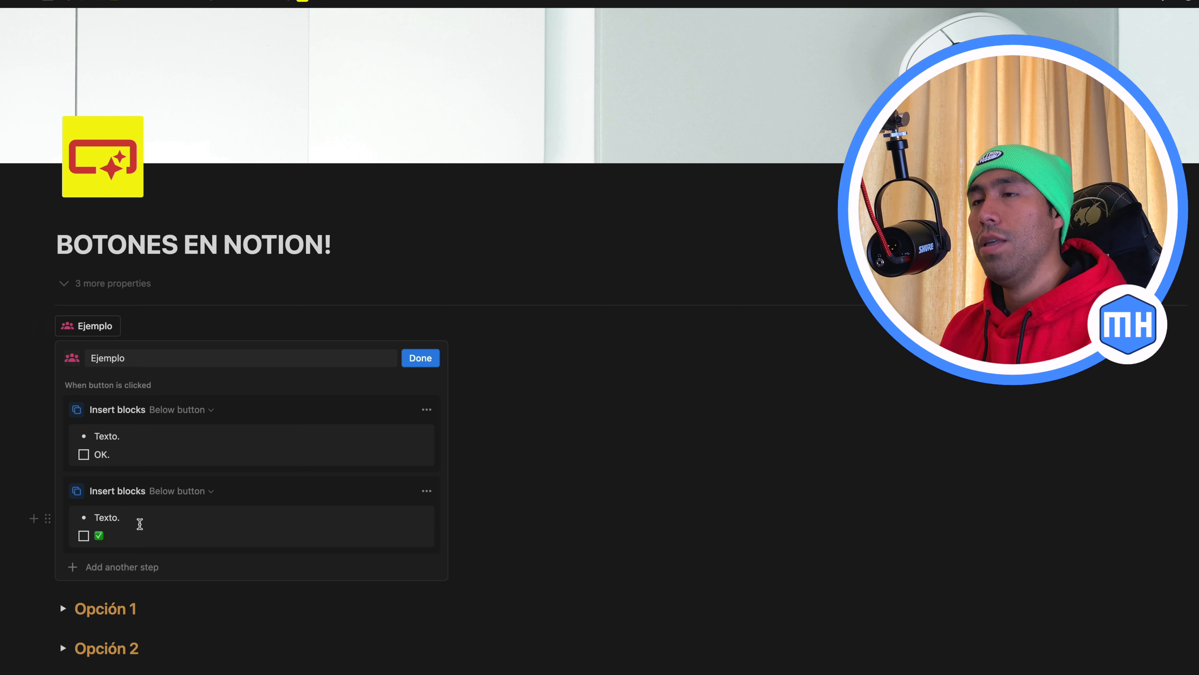
{"action": "left_click_drag", "start_coordinate": [132, 531], "coordinate": [58, 514]}
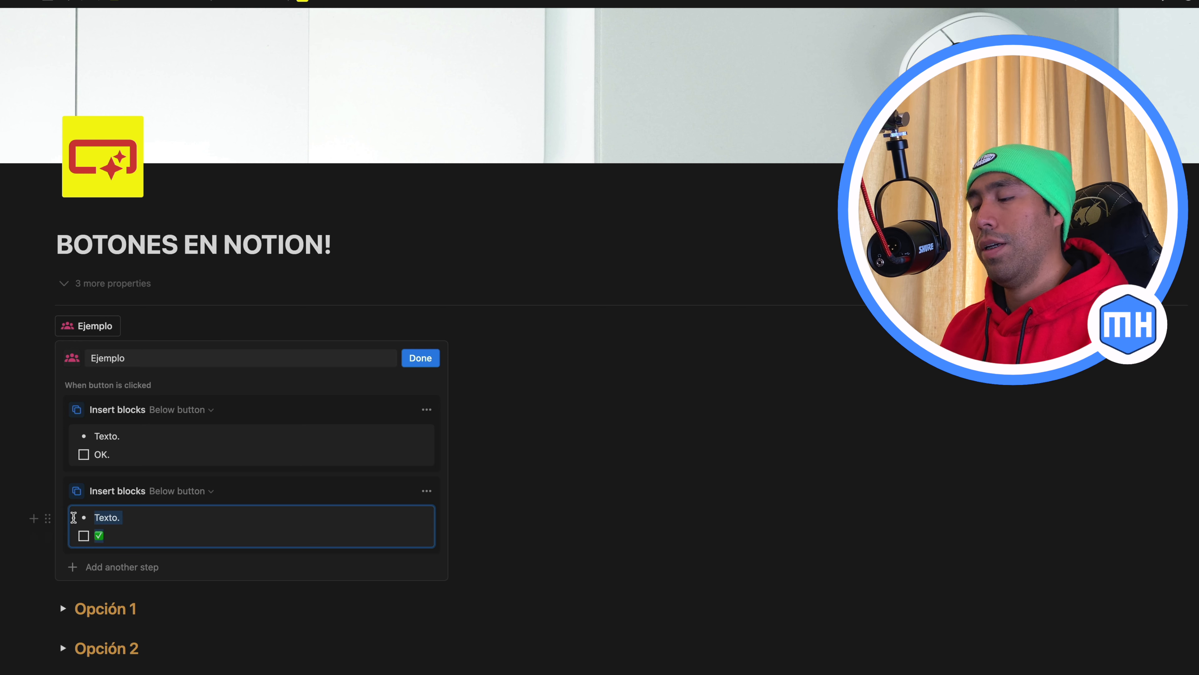
{"action": "key", "text": "BackSpace"}
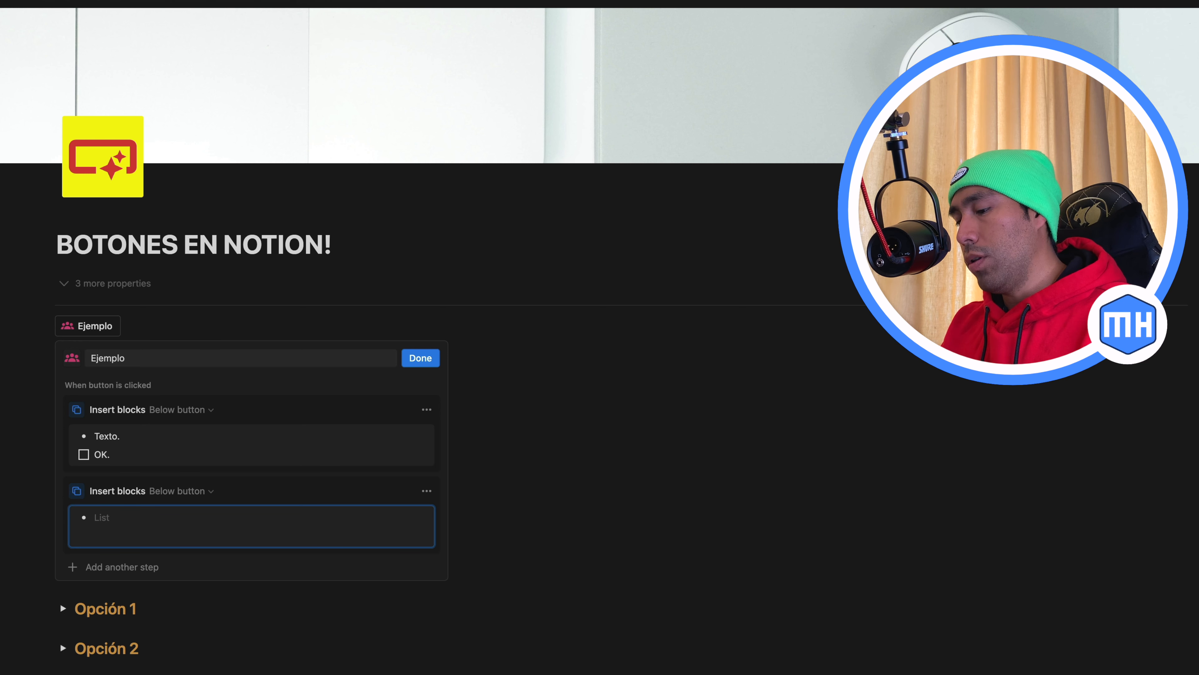
{"action": "type", "text": "Texto 2"}
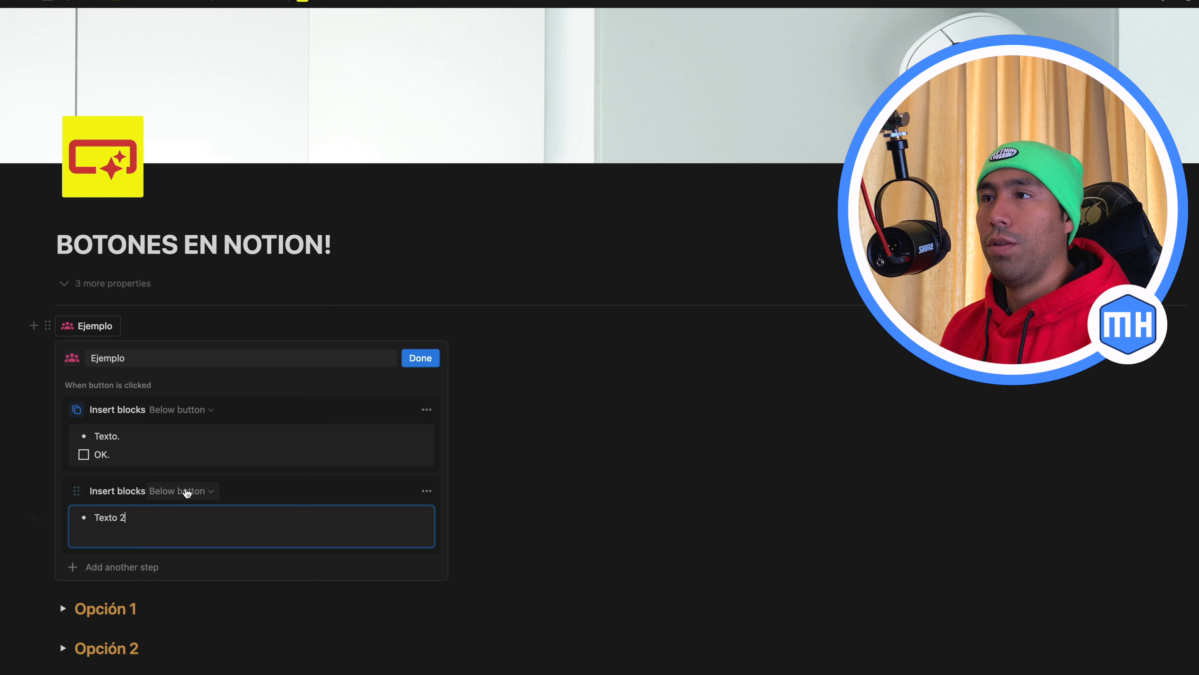
Set the second Insert blocks action to insert above the button and finish editing Ejemplo
{"action": "left_click", "coordinate": [184, 491]}
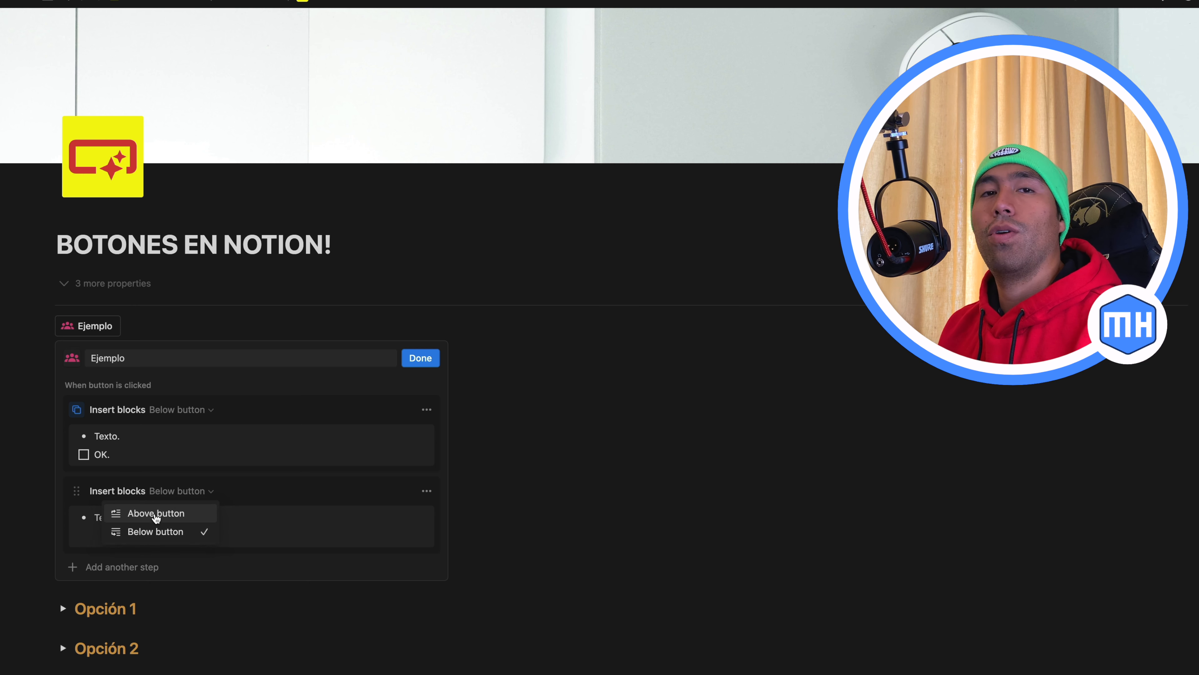
{"action": "left_click", "coordinate": [156, 516]}
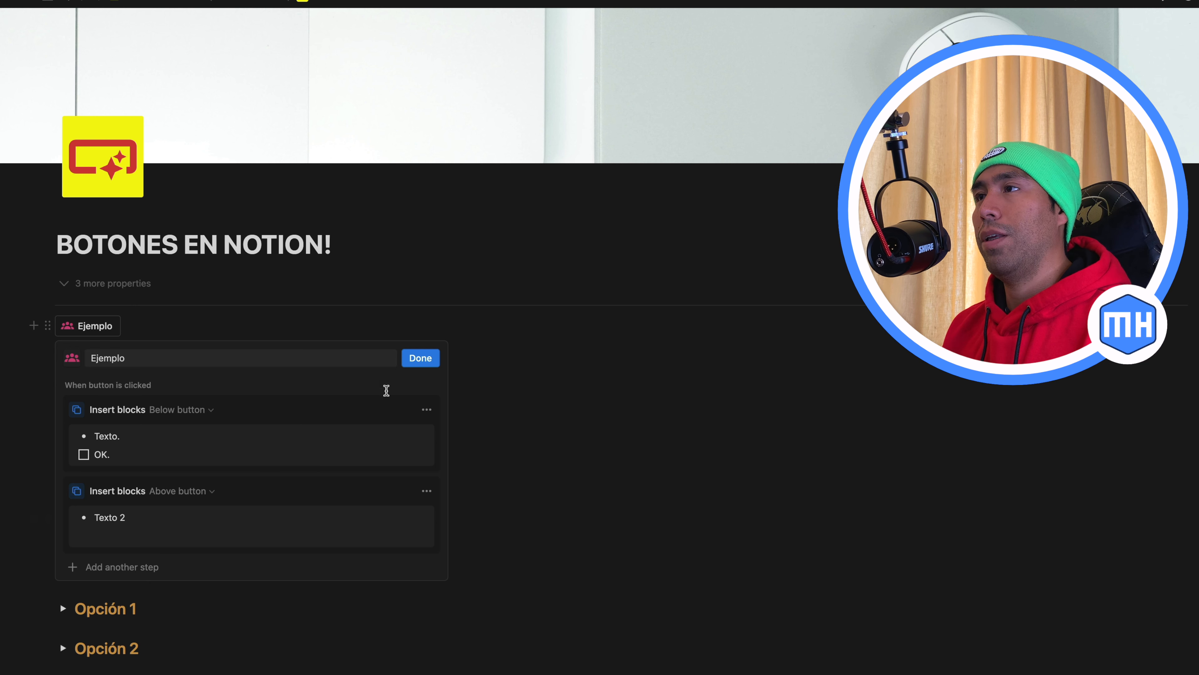
{"action": "left_click", "coordinate": [419, 359]}
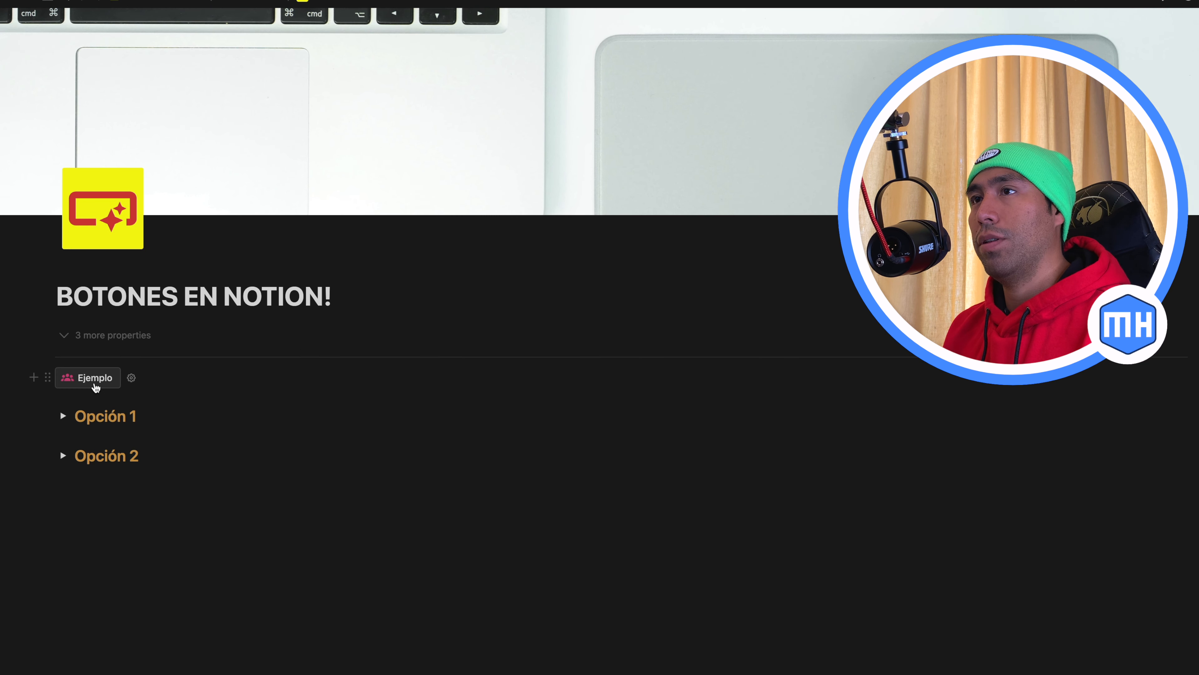
Run the Ejemplo button to test both placements, and delete the inserted blocks together with the button itself
{"action": "left_click", "coordinate": [93, 328]}
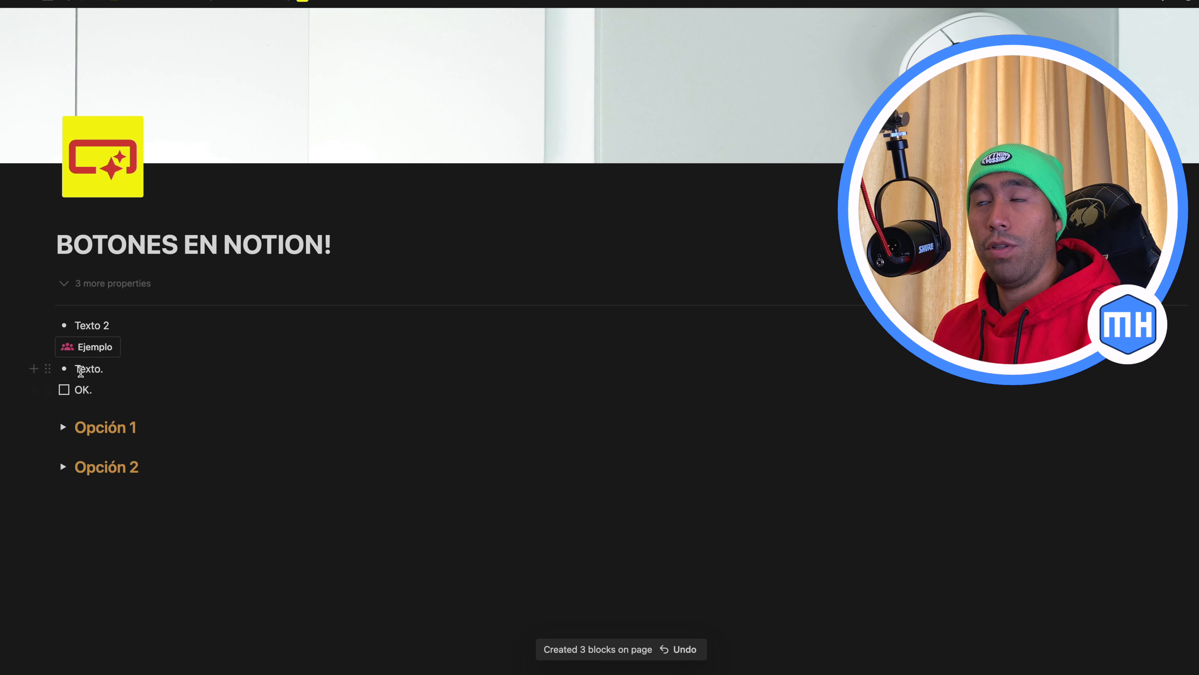
{"action": "key", "text": "BackSpace"}
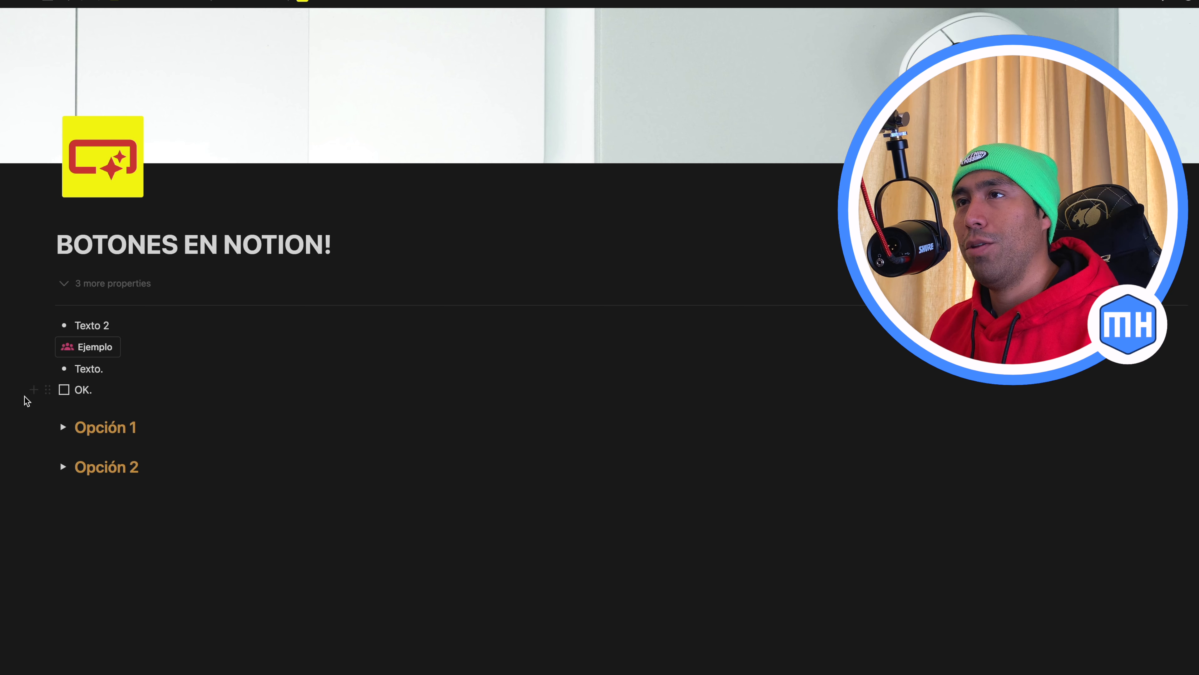
{"action": "left_click_drag", "start_coordinate": [27, 402], "coordinate": [101, 332]}
{"action": "key", "text": "BackSpace"}
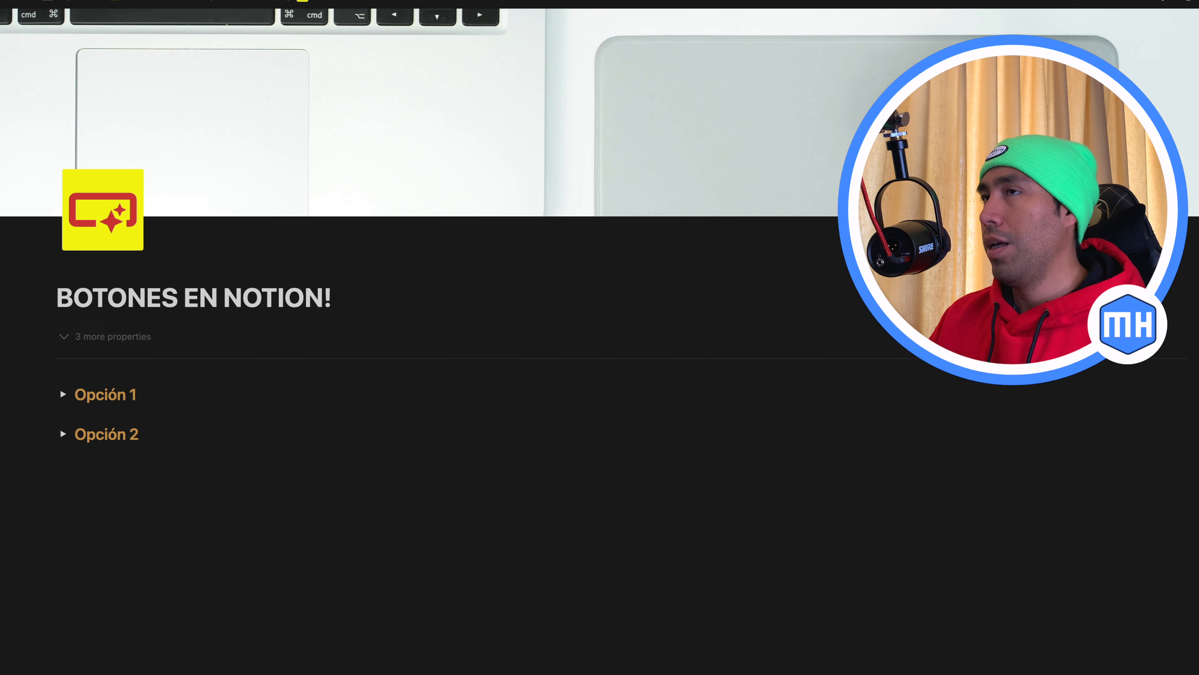
Expand the Opción 1 toggle and add a button named "Nueva entrada de Café" below the "Ejemplo!" line
{"action": "left_click", "coordinate": [63, 394]}
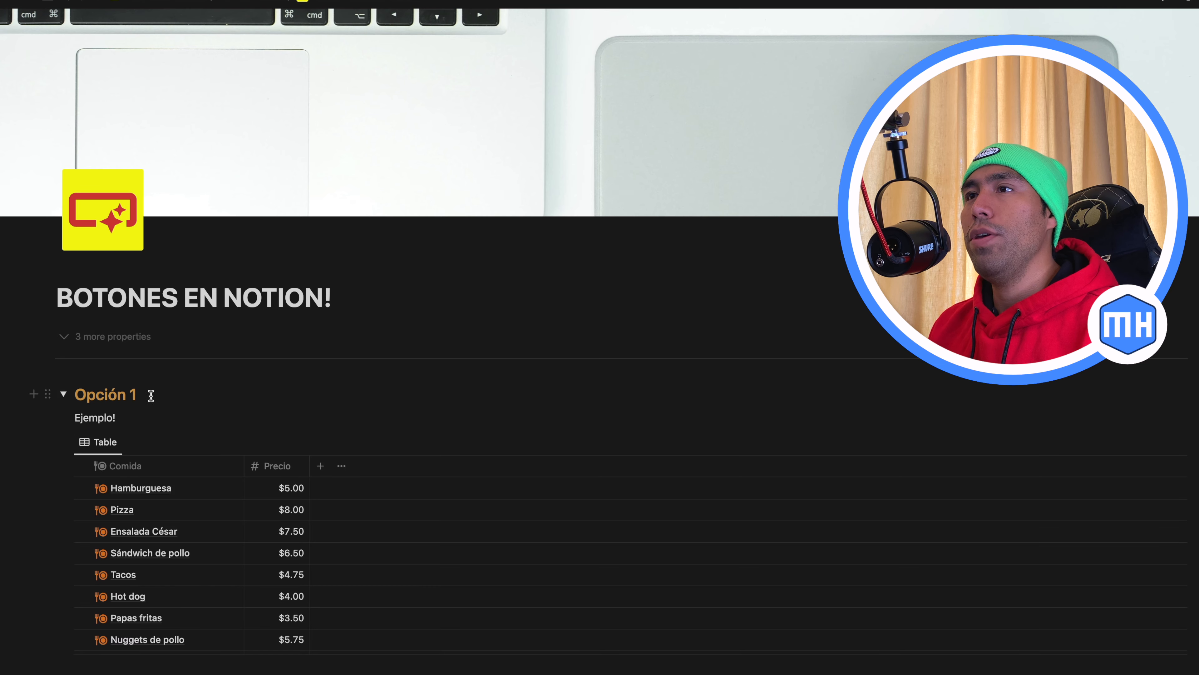
{"action": "left_click", "coordinate": [131, 419]}
{"action": "type", "text": "/bu"}
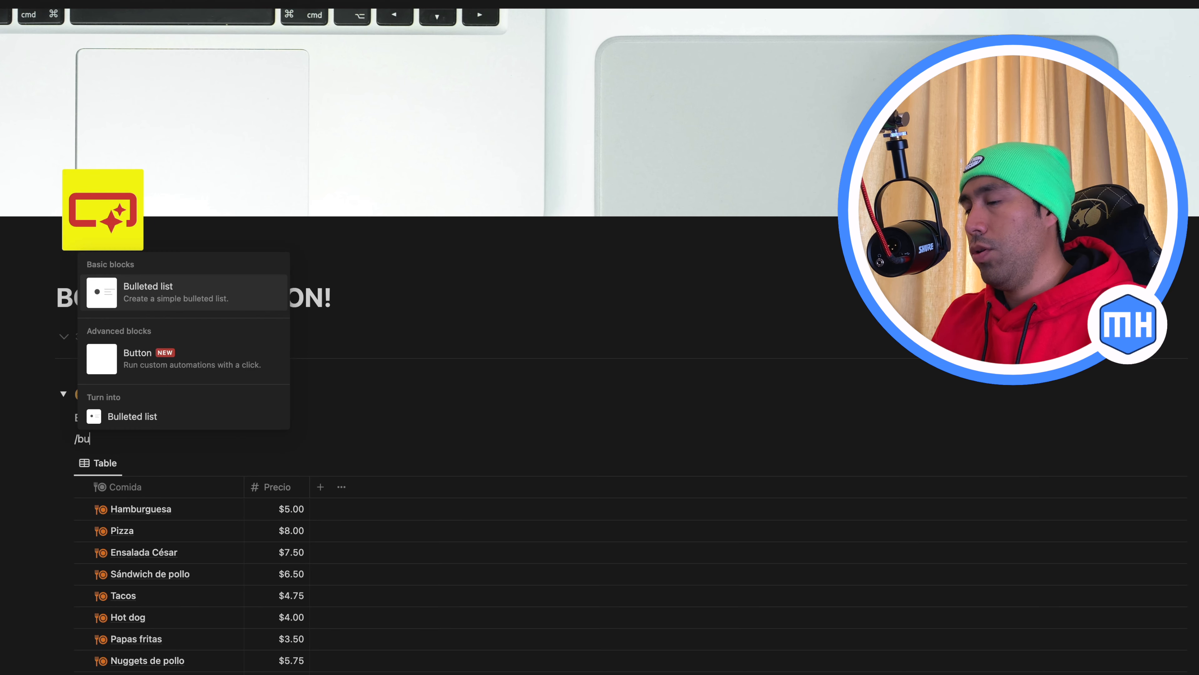
{"action": "left_click", "coordinate": [181, 349]}
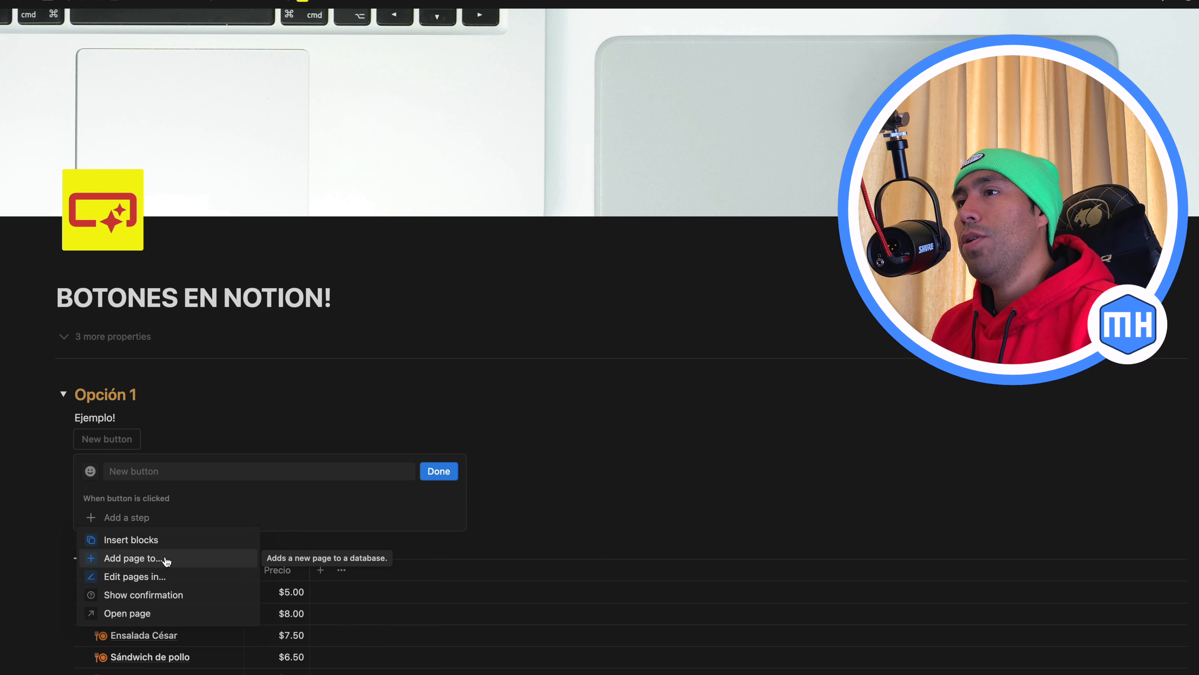
{"action": "left_click", "coordinate": [135, 475]}
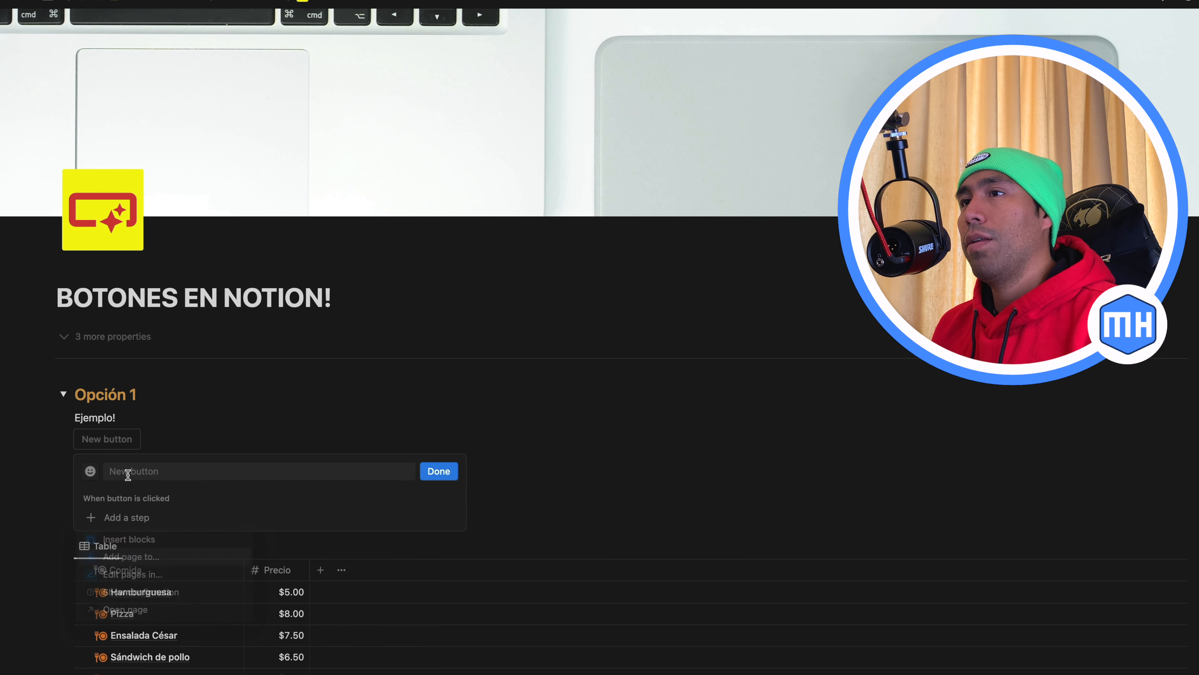
{"action": "left_click", "coordinate": [134, 470]}
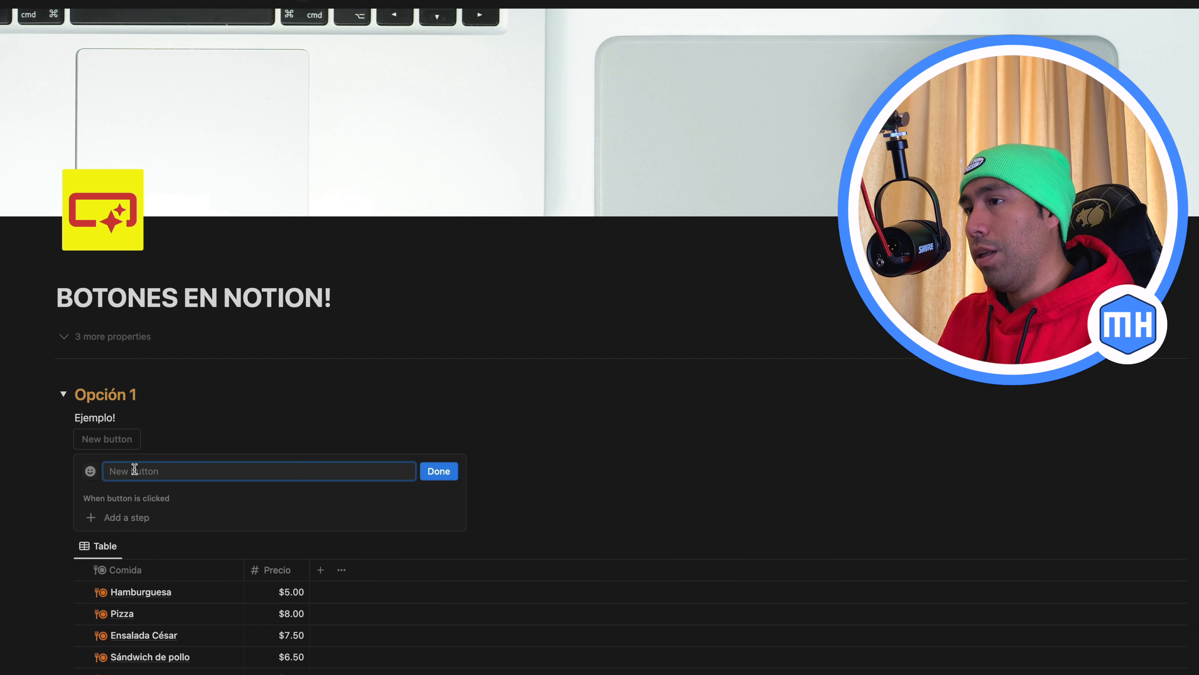
{"action": "type", "text": "Nueva entrada de Café"}
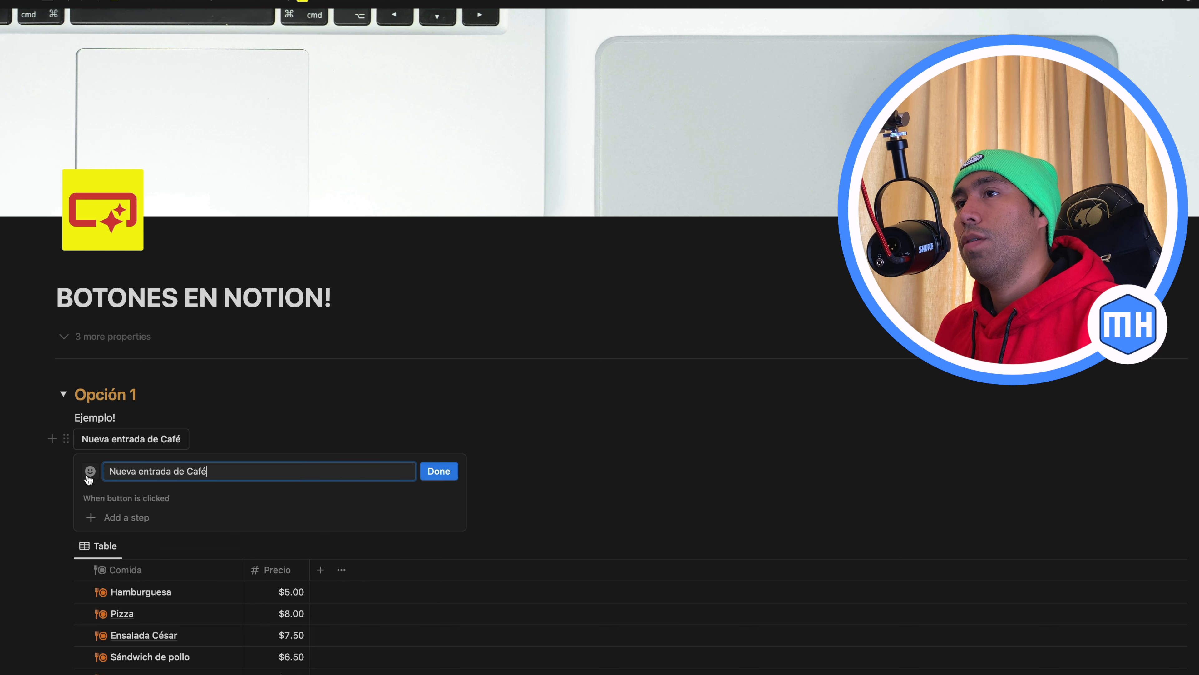
Give the Nueva entrada de Café button a green coffee paper cup icon
{"action": "left_click", "coordinate": [90, 471]}
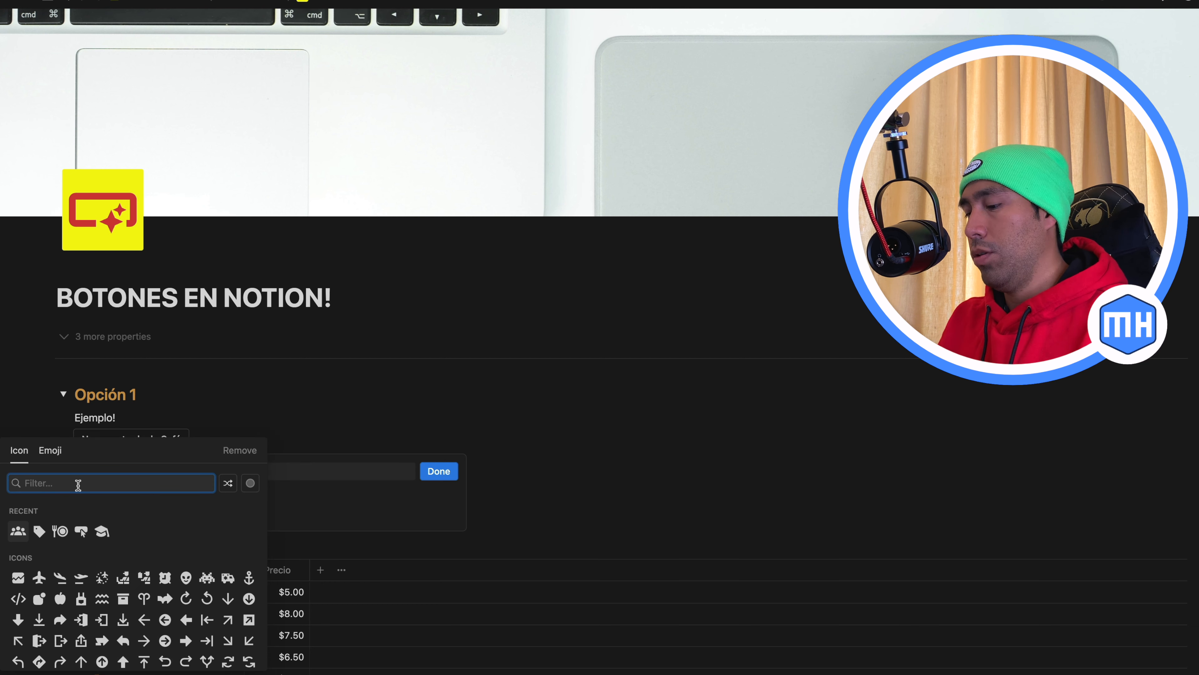
{"action": "type", "text": "cof"}
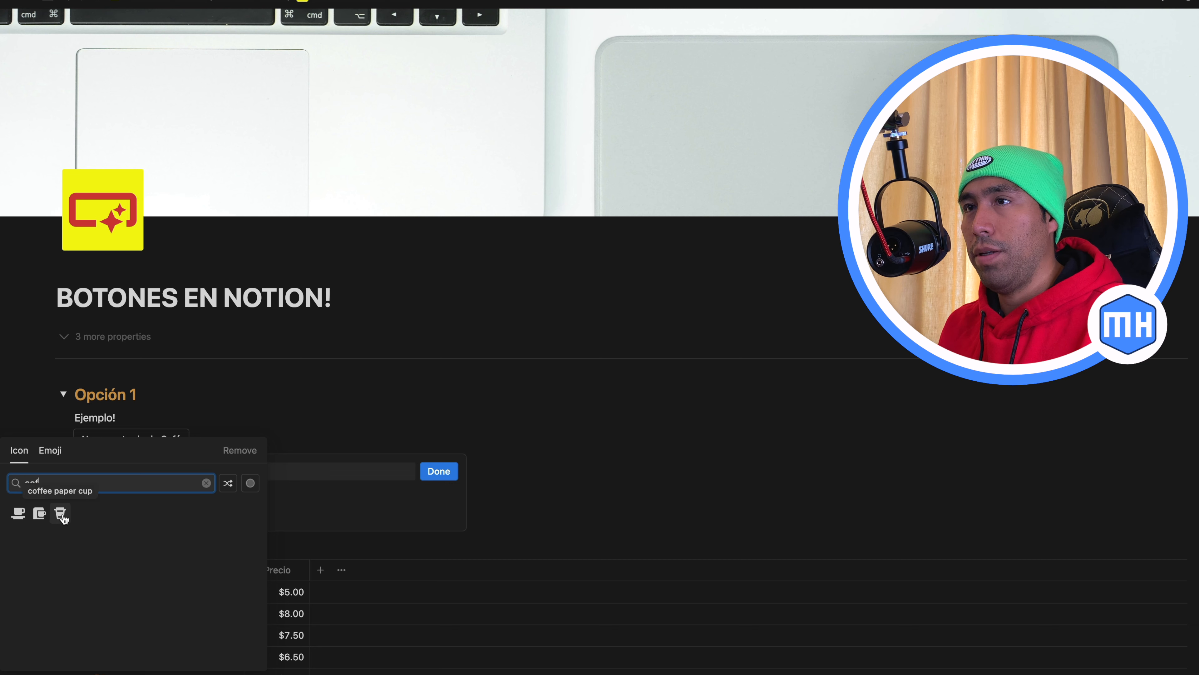
{"action": "left_click", "coordinate": [62, 514]}
{"action": "left_click", "coordinate": [18, 557]}
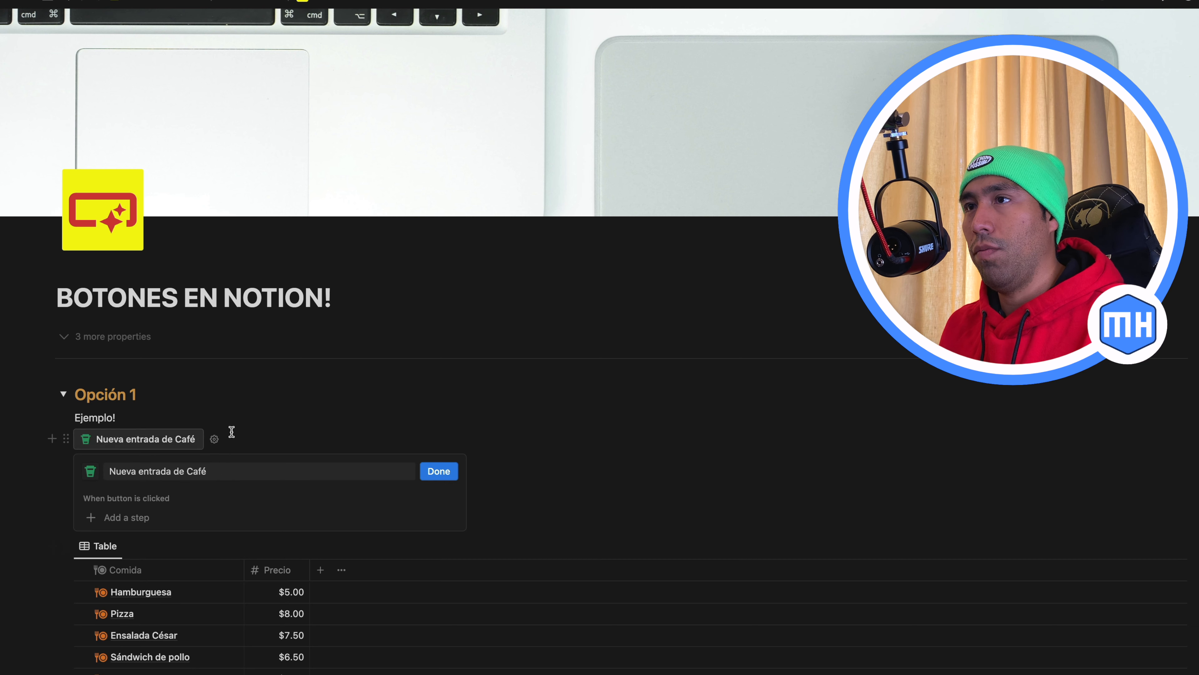
Add an "Add page to" action to the button, targeting the Mis gastos en comida database
{"action": "left_click", "coordinate": [144, 519]}
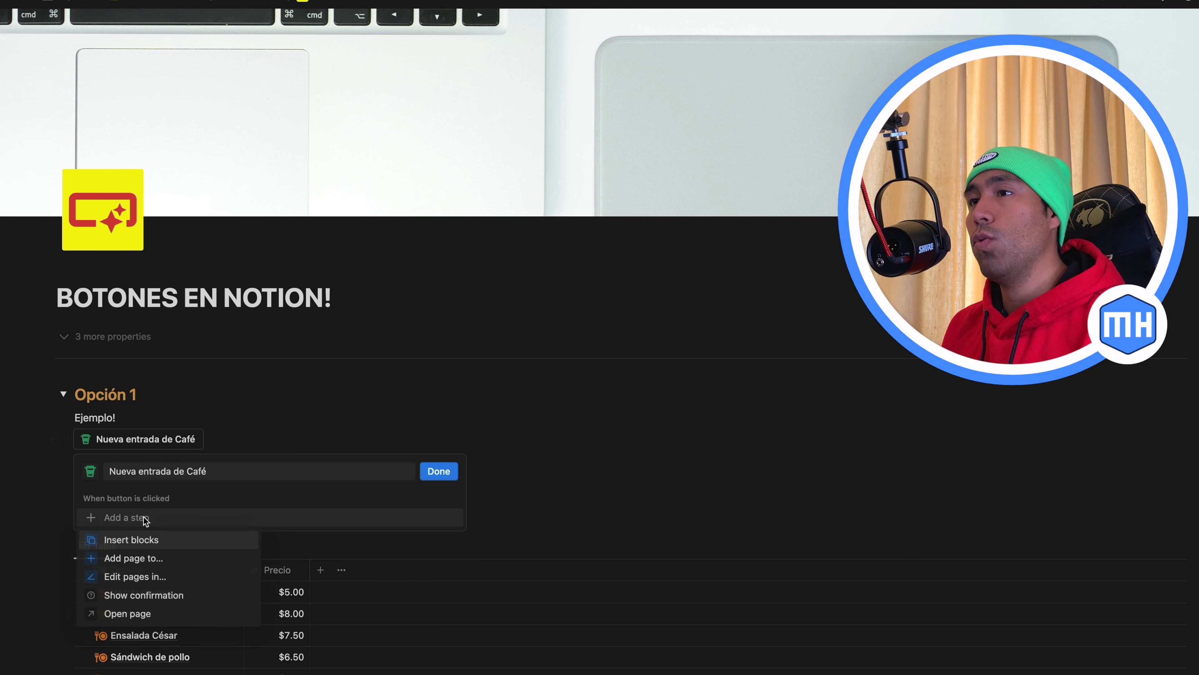
{"action": "left_click", "coordinate": [137, 564]}
{"action": "scroll", "coordinate": [233, 541], "scroll_direction": "down", "scroll_amount": 3}
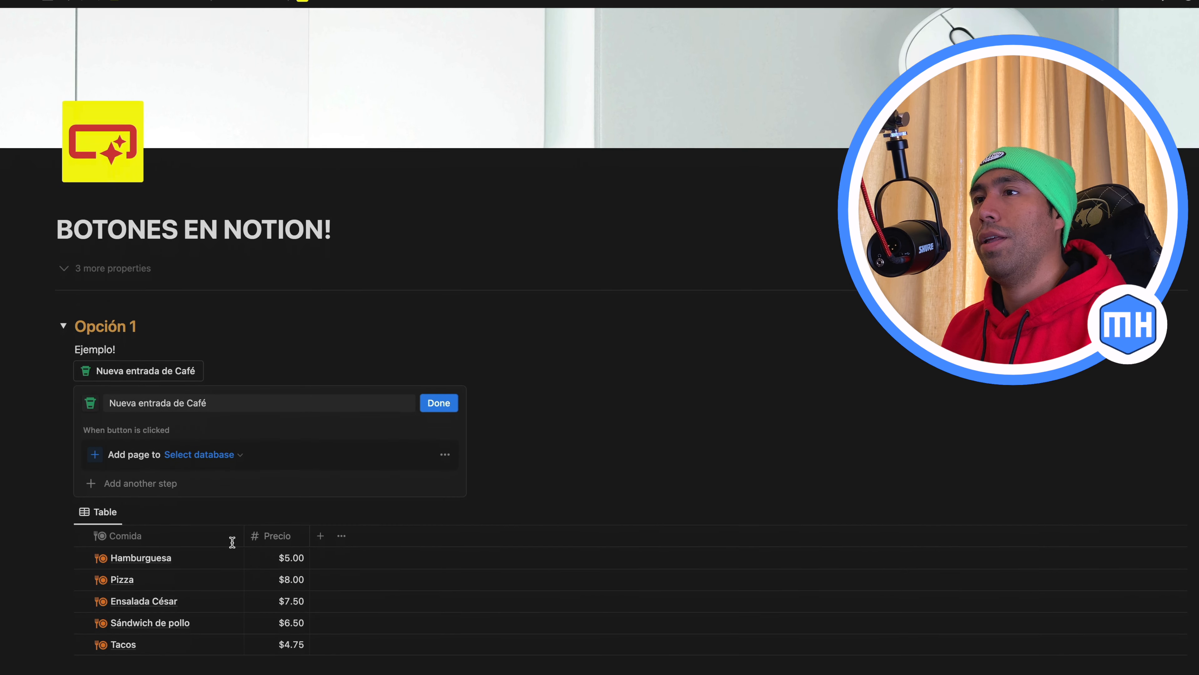
{"action": "scroll", "coordinate": [232, 542], "scroll_direction": "down", "scroll_amount": 4}
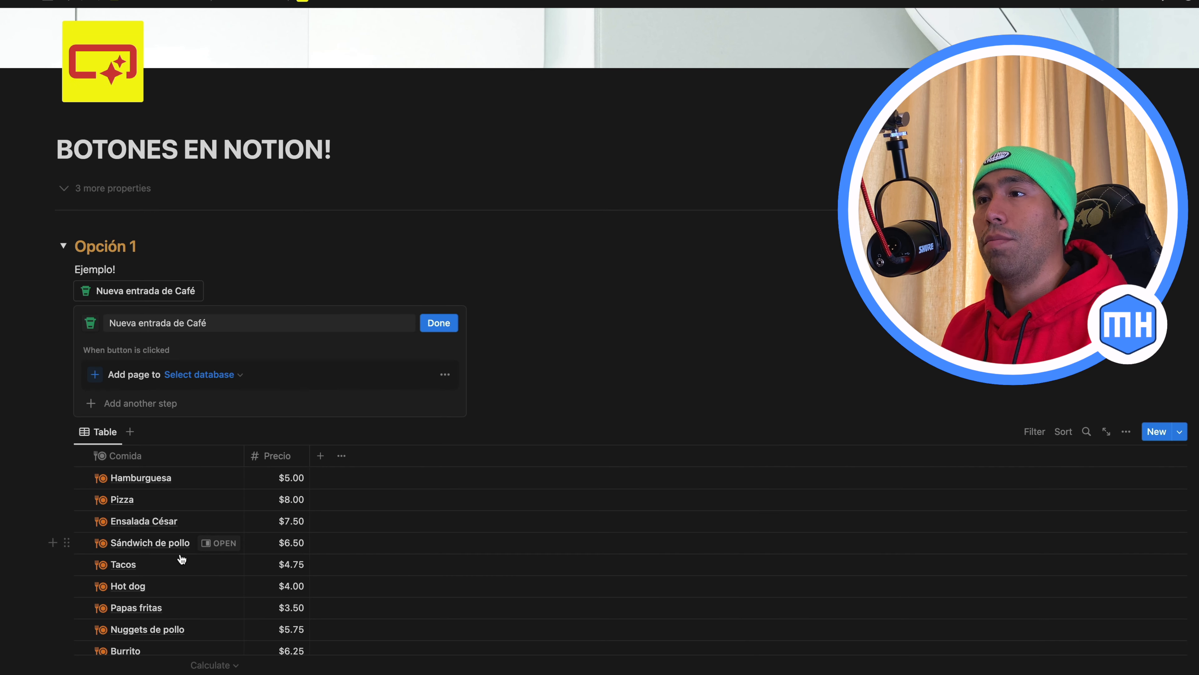
{"action": "left_click", "coordinate": [240, 377]}
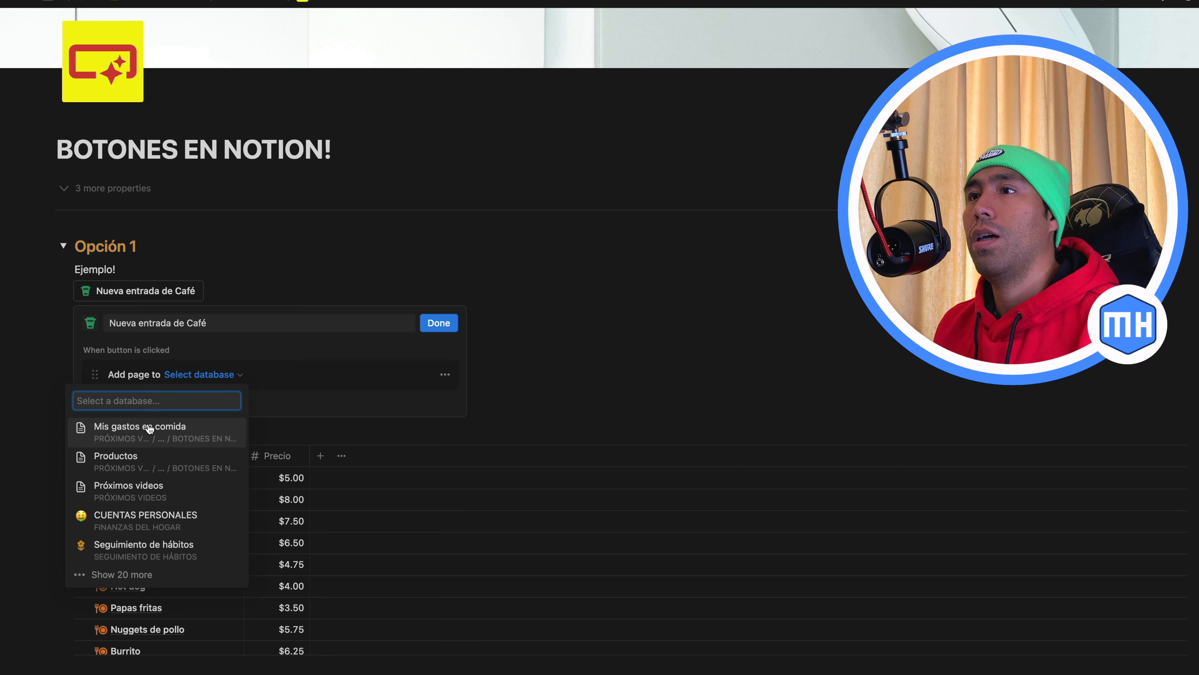
{"action": "left_click", "coordinate": [133, 439]}
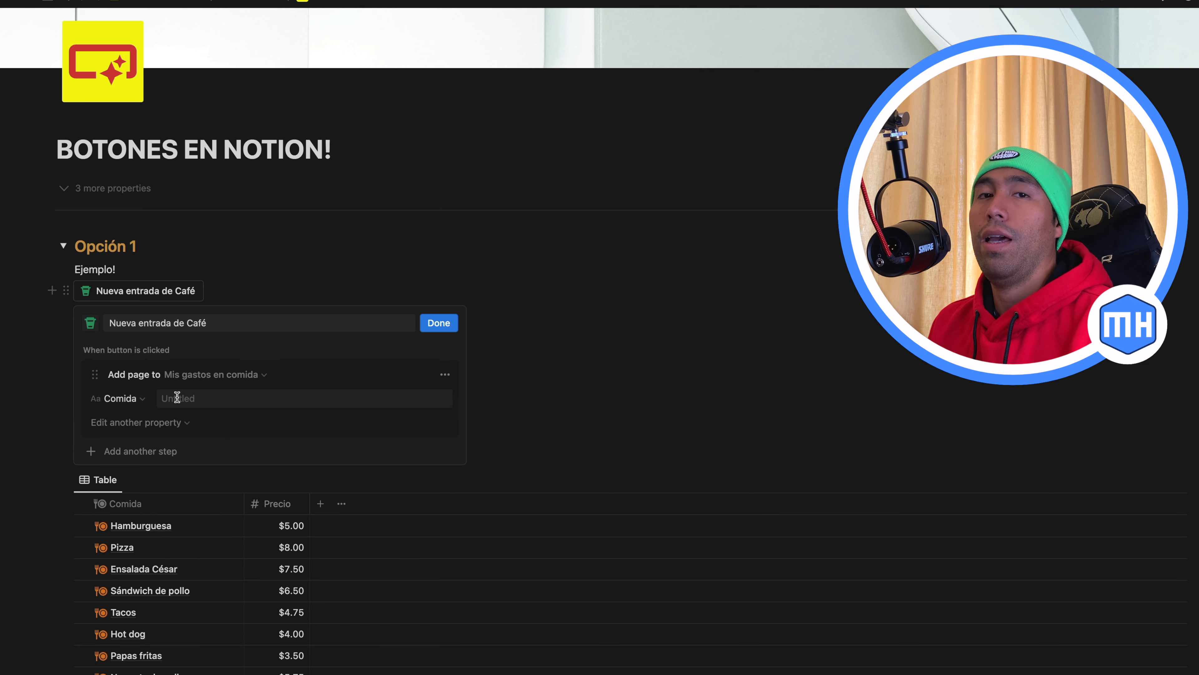
Set the Comida property of the button's added page to "Café"
{"action": "left_click", "coordinate": [143, 399]}
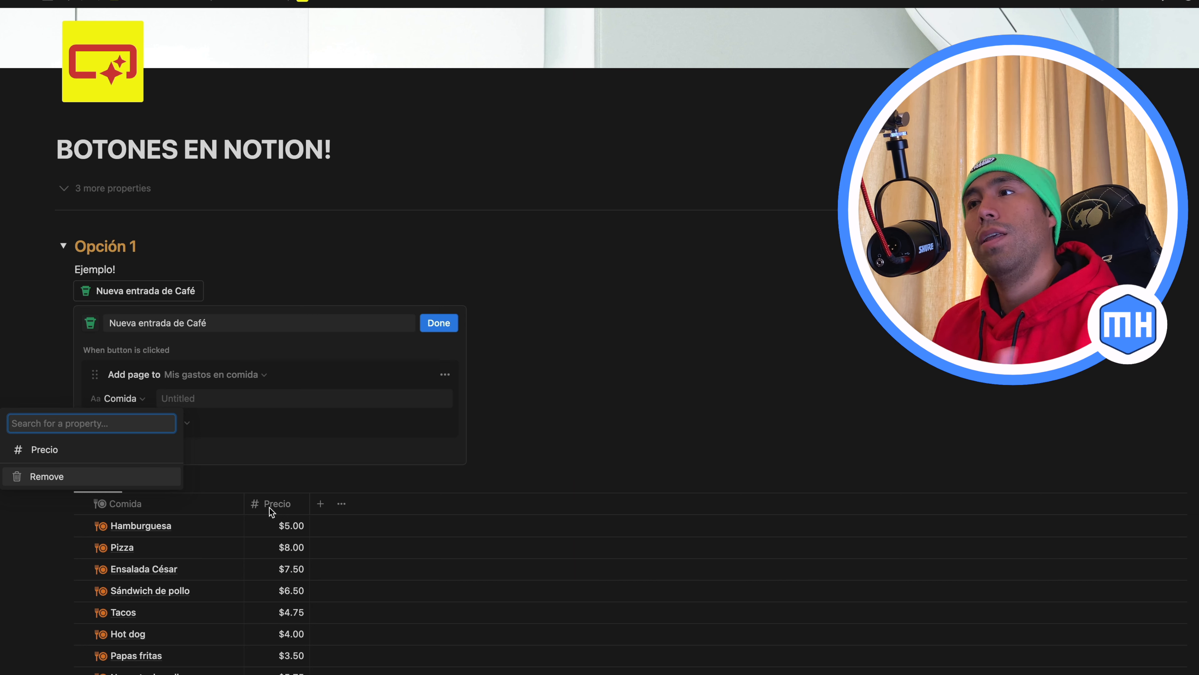
{"action": "left_click", "coordinate": [244, 412]}
{"action": "left_click", "coordinate": [179, 398]}
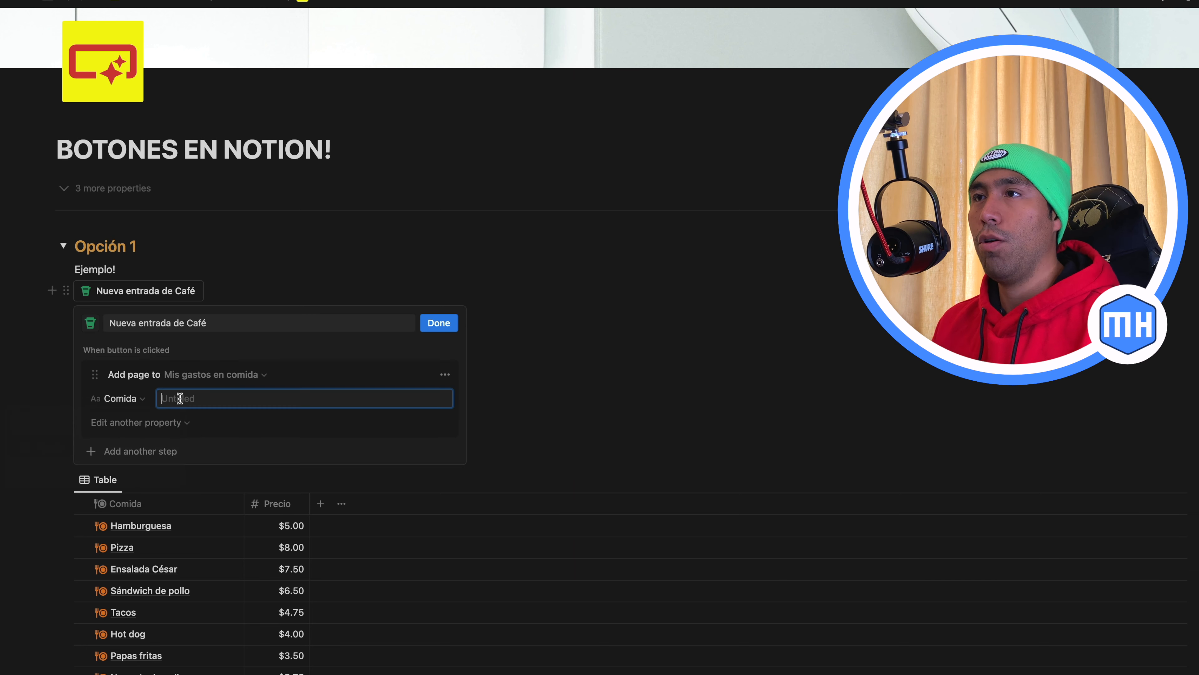
{"action": "type", "text": "Café"}
{"action": "left_click", "coordinate": [236, 412]}
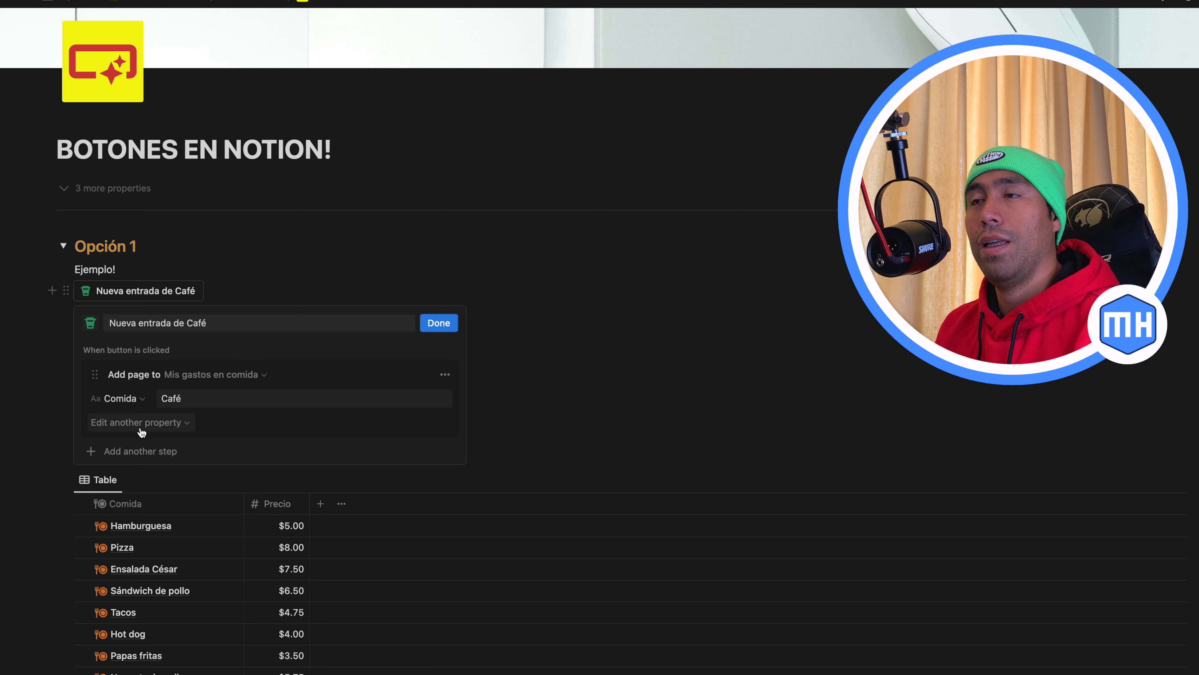
Add the Precio property to the button's new page with value 3.5 and save the button
{"action": "left_click", "coordinate": [187, 423]}
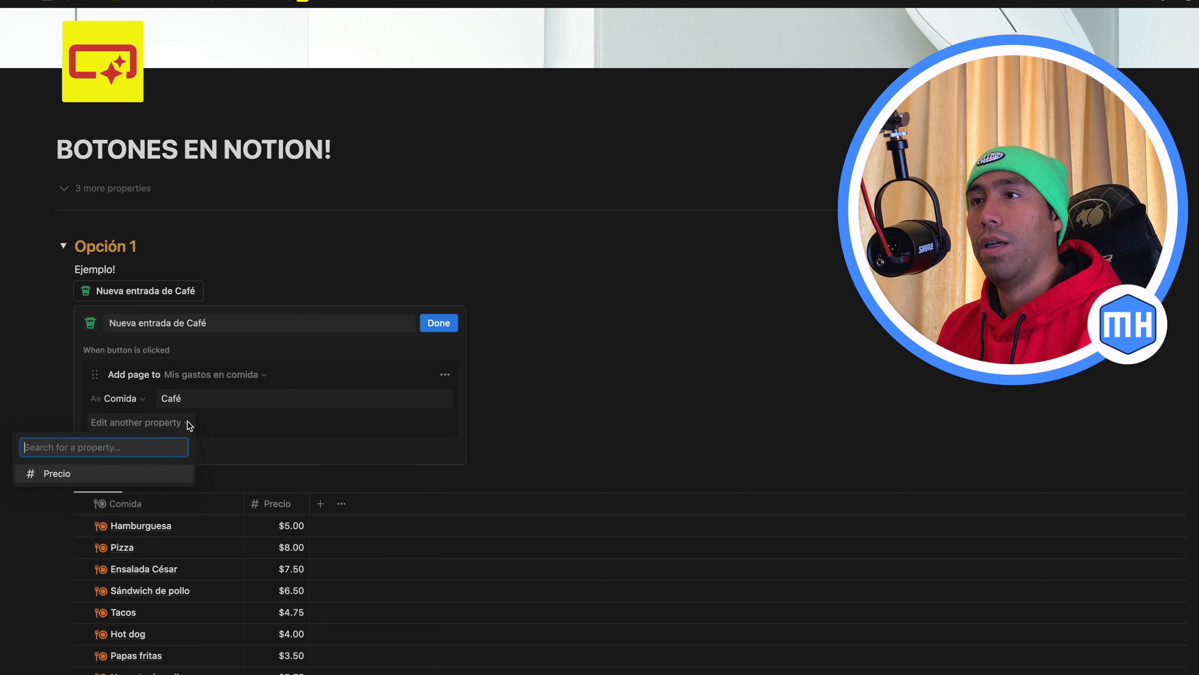
{"action": "left_click", "coordinate": [49, 472]}
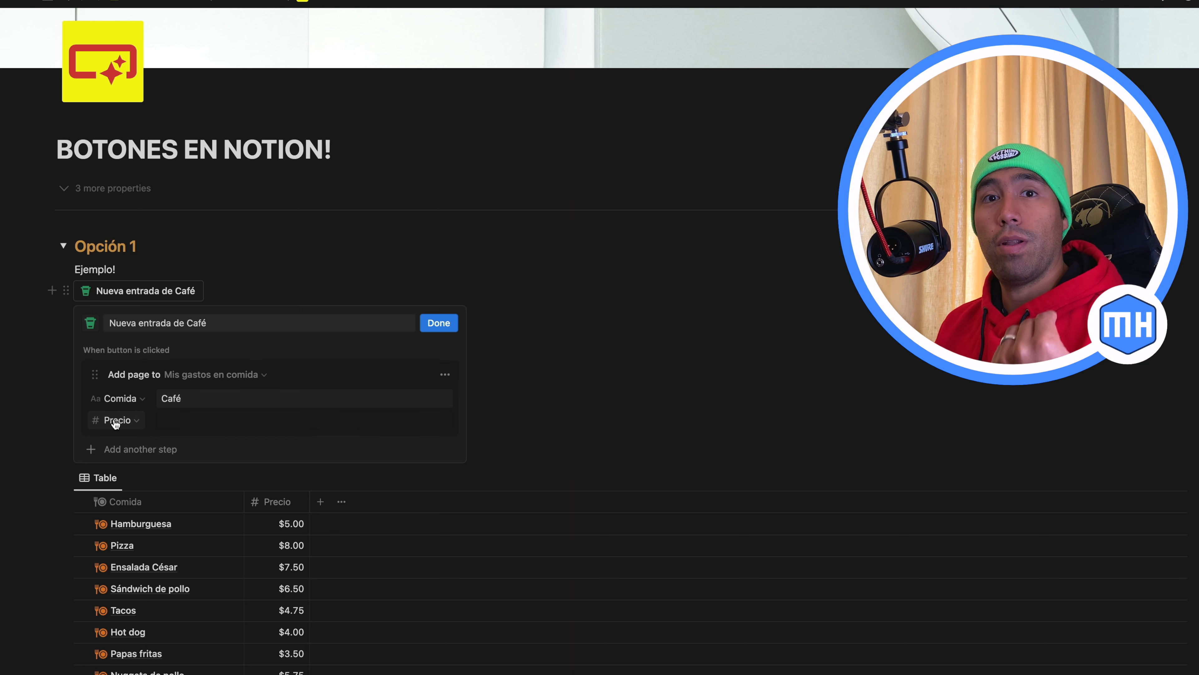
{"action": "left_click", "coordinate": [189, 419]}
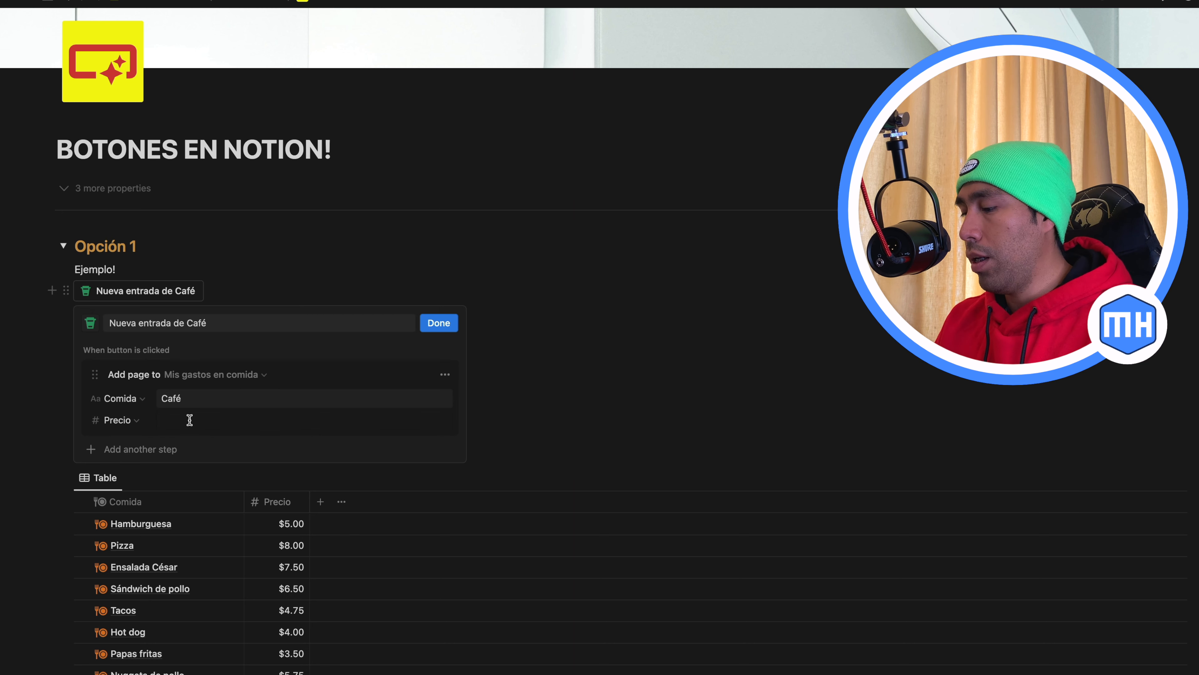
{"action": "type", "text": "3.5"}
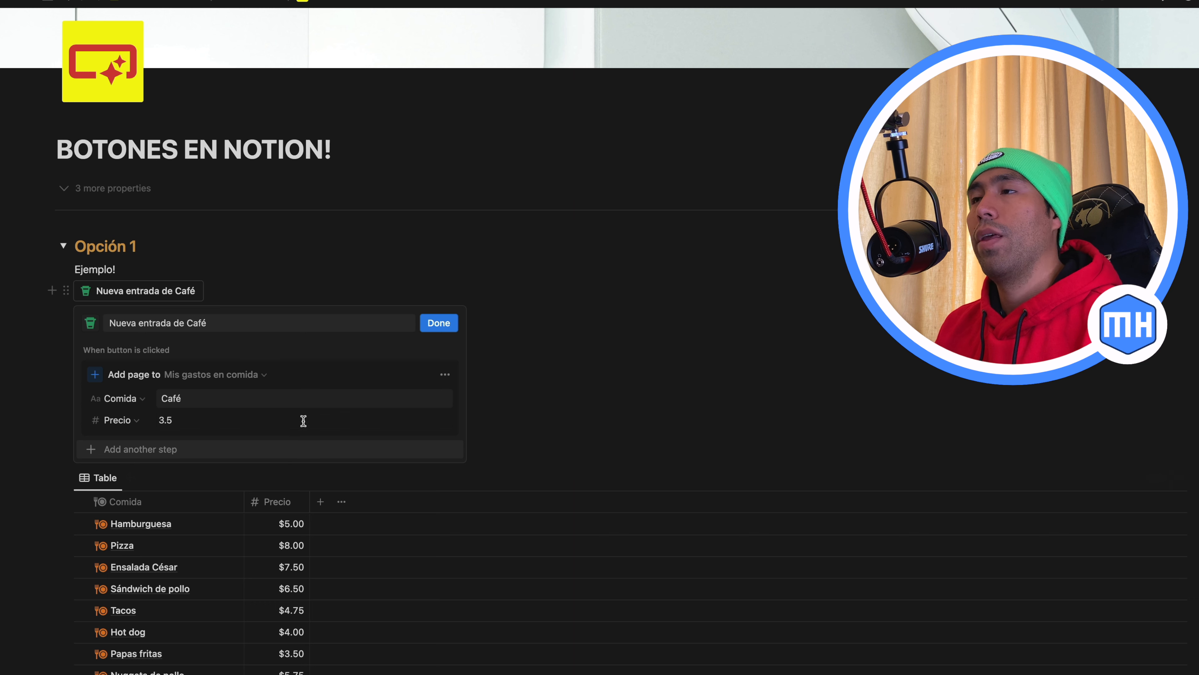
{"action": "left_click", "coordinate": [428, 326]}
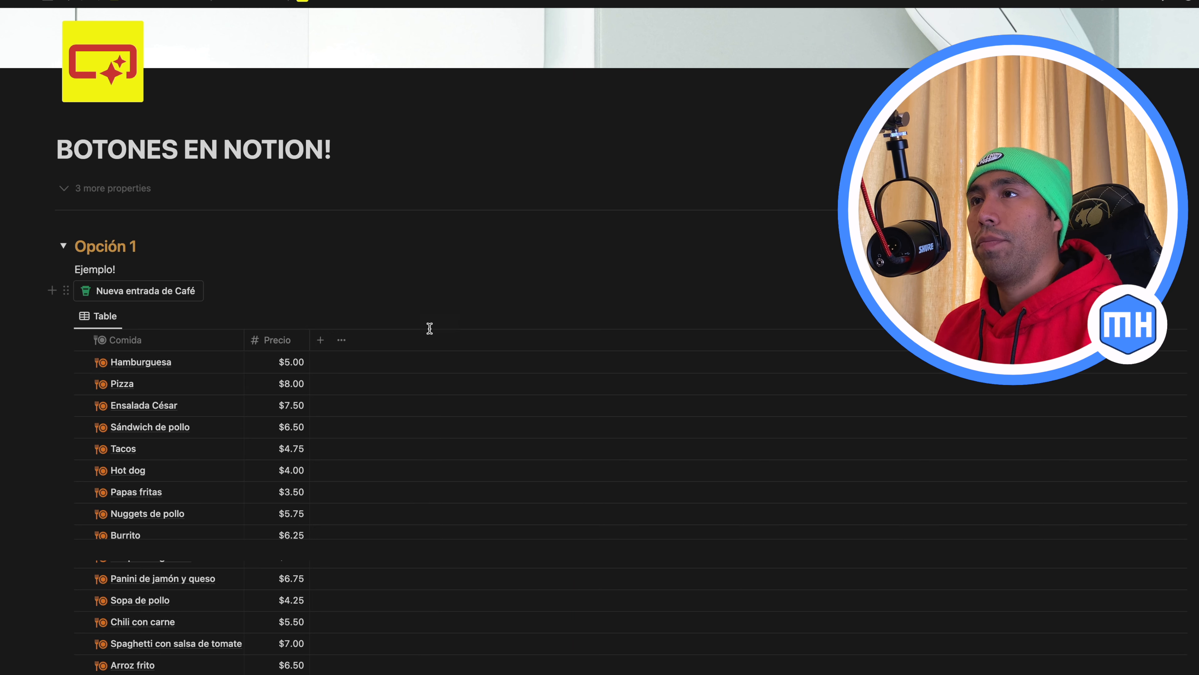
Run the Nueva entrada de Café button once and check the end of the food-expense table for the new entry
{"action": "scroll", "coordinate": [238, 526], "scroll_direction": "down", "scroll_amount": 2}
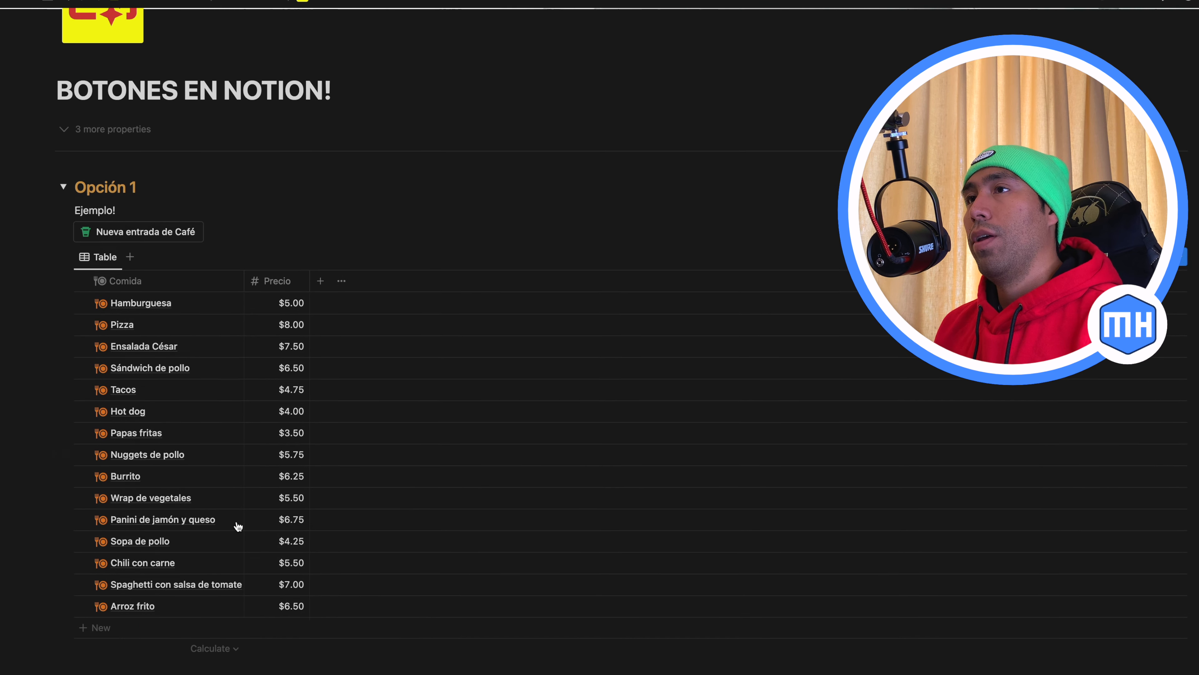
{"action": "scroll", "coordinate": [238, 526], "scroll_direction": "up", "scroll_amount": 1}
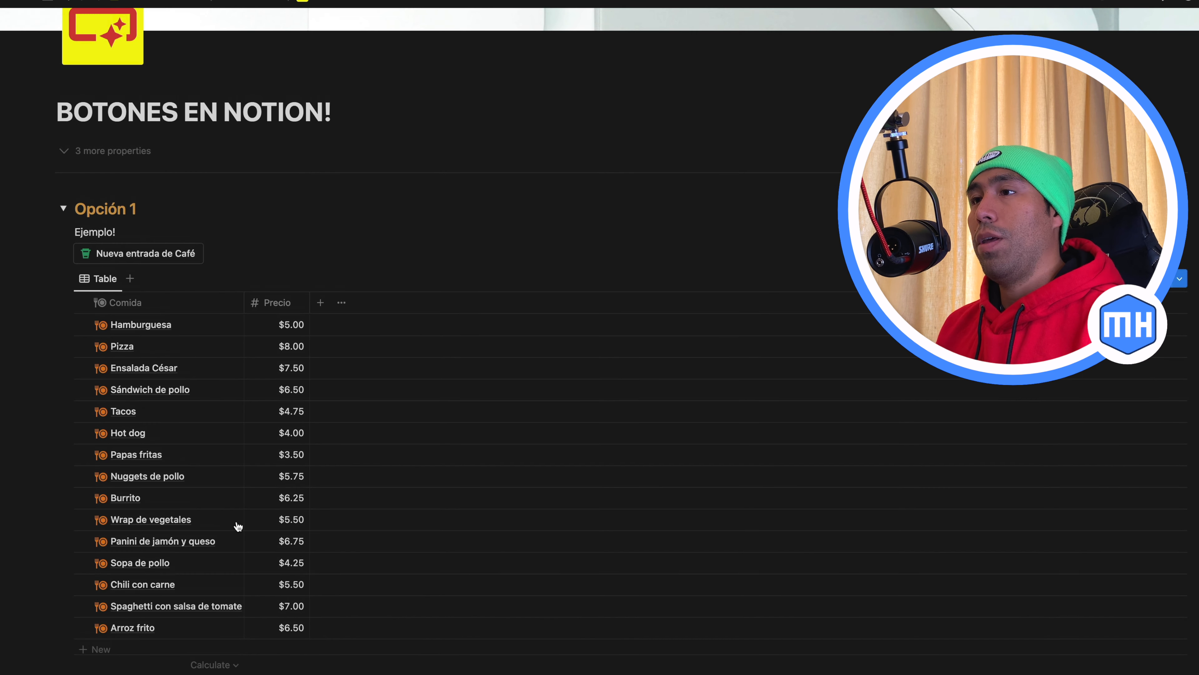
{"action": "left_click", "coordinate": [155, 255]}
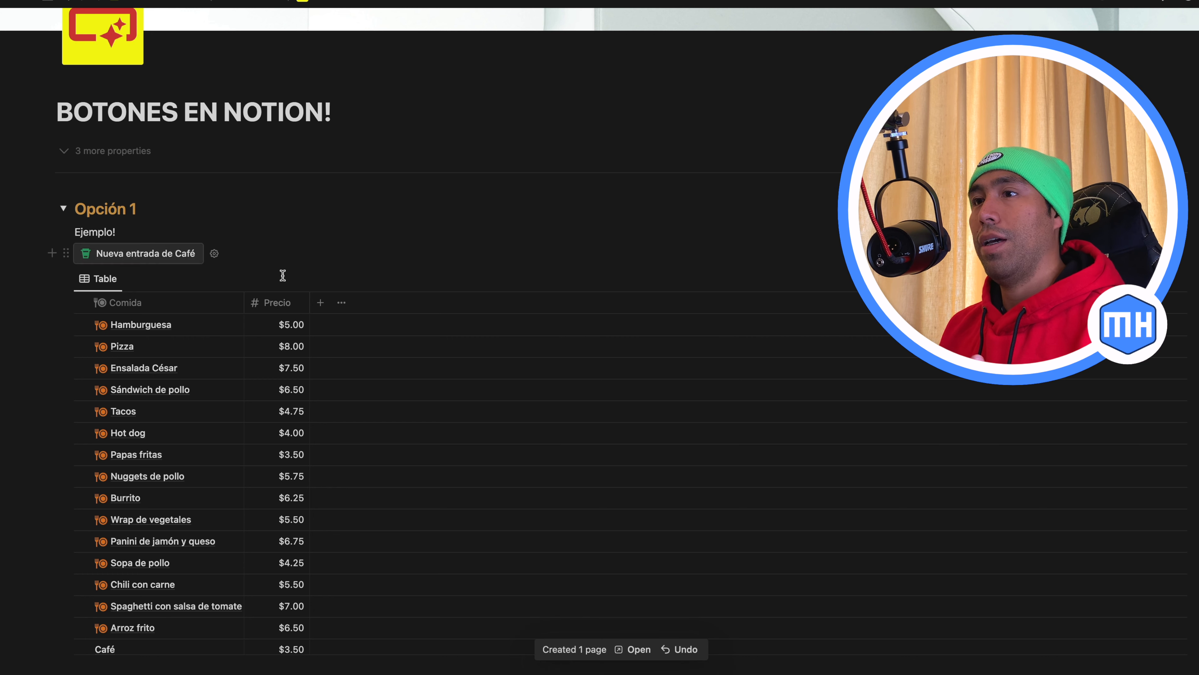
{"action": "scroll", "coordinate": [283, 274], "scroll_direction": "down", "scroll_amount": 1}
{"action": "scroll", "coordinate": [282, 275], "scroll_direction": "down", "scroll_amount": 1}
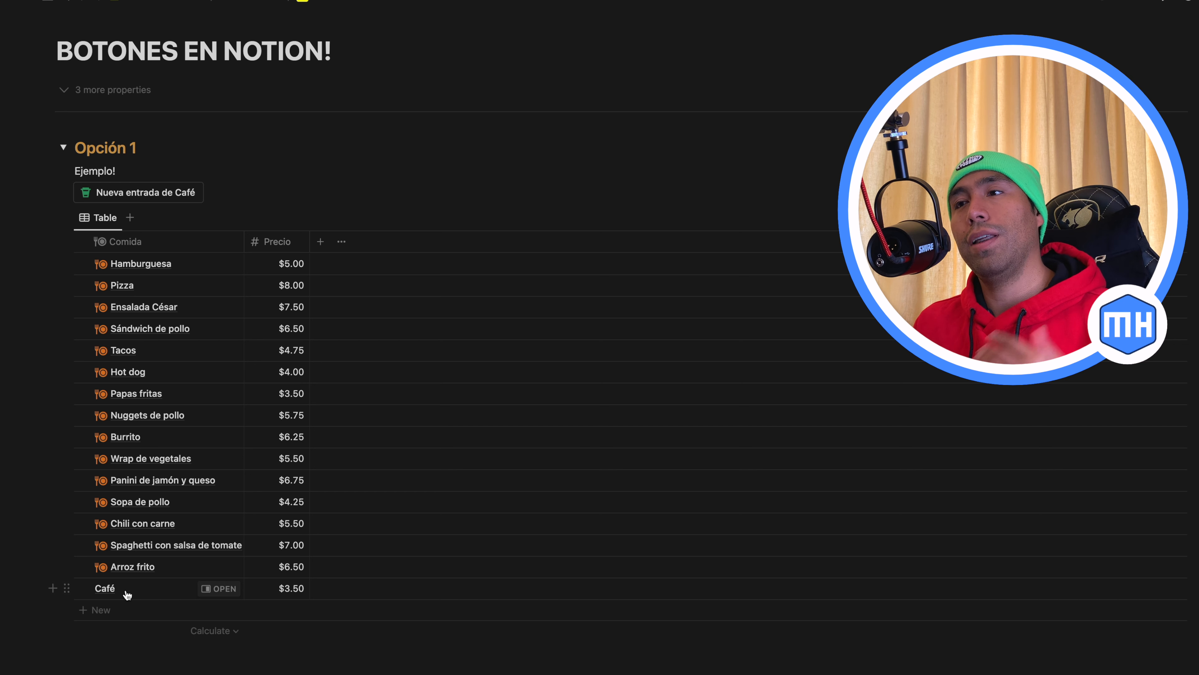
Open the new Café entry, apply the Untitled template with the food icon, and close the page
{"action": "left_click", "coordinate": [223, 589]}
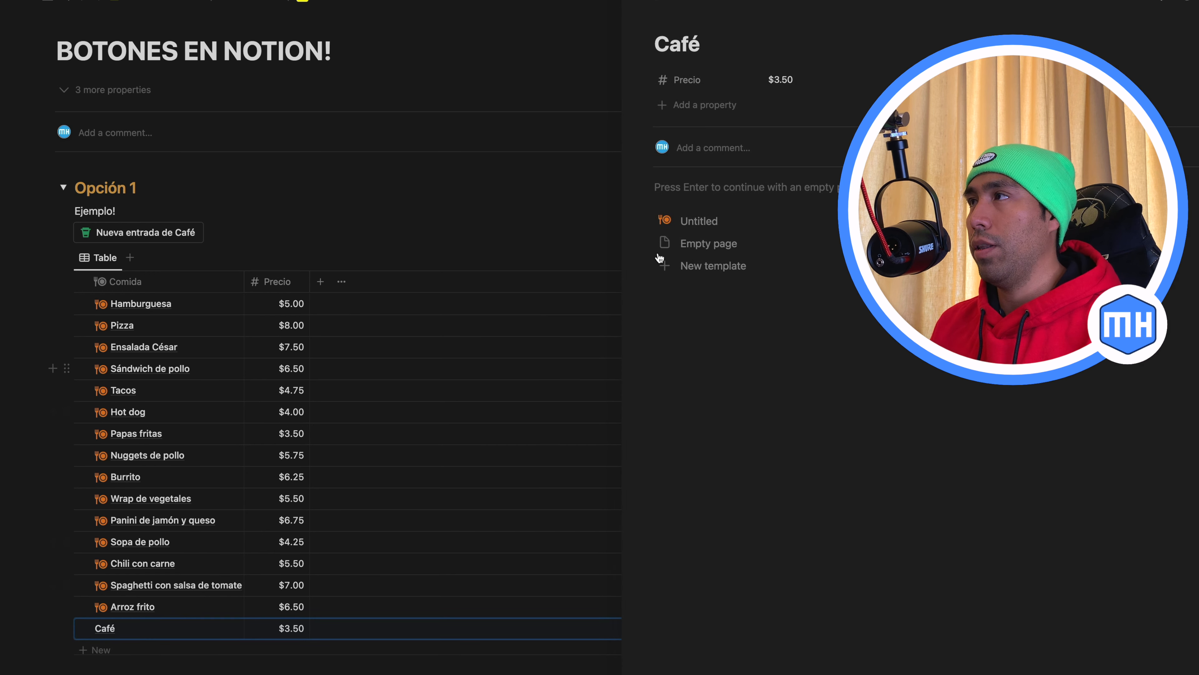
{"action": "left_click", "coordinate": [675, 221]}
{"action": "left_click", "coordinate": [634, 4]}
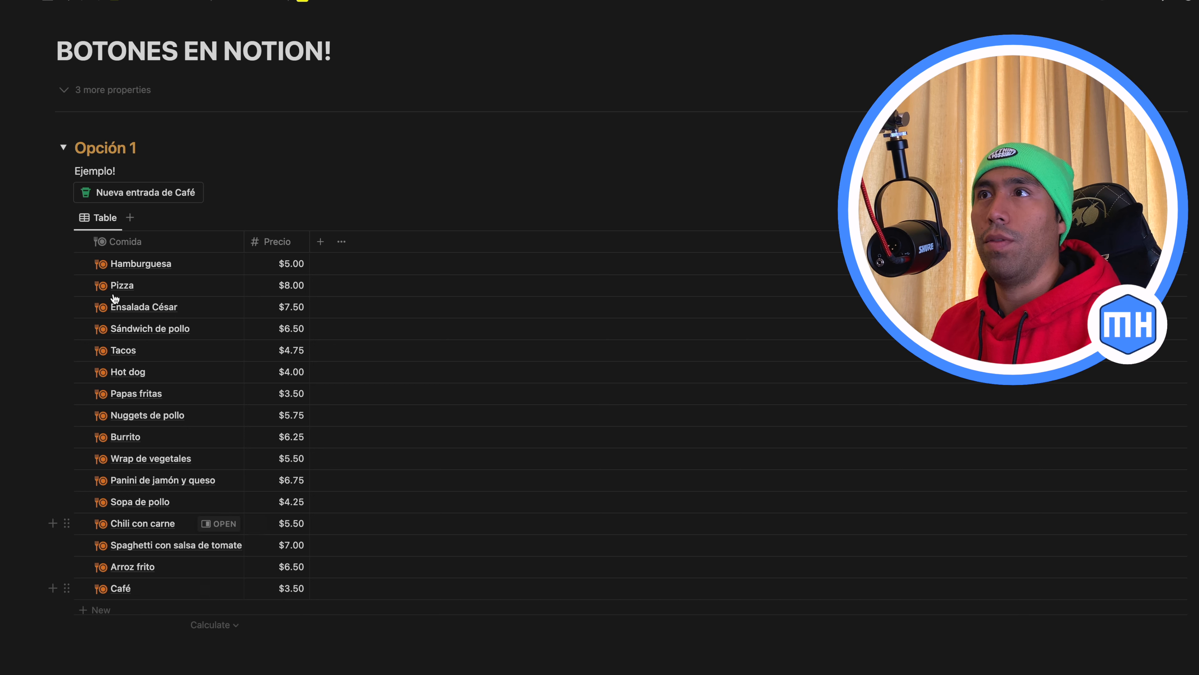
Run the Nueva entrada de Café button several more times and review the added Café rows
{"action": "left_click", "coordinate": [131, 194]}
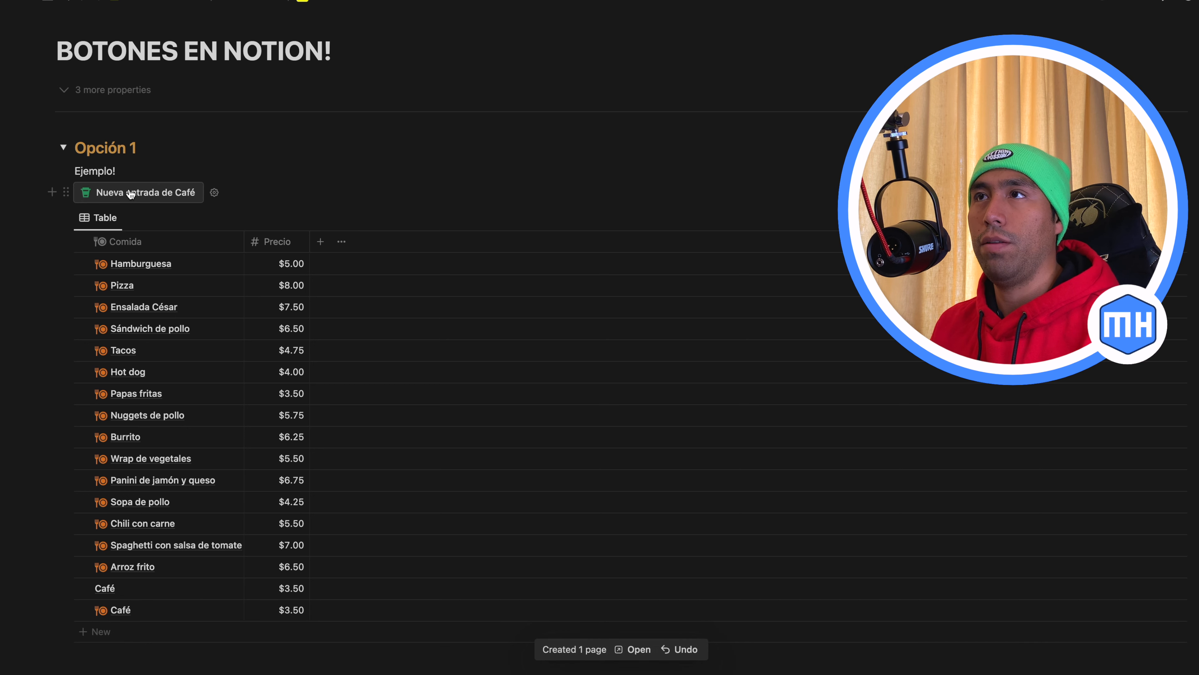
{"action": "left_click", "coordinate": [131, 194]}
{"action": "left_click", "coordinate": [131, 194]}
{"action": "left_click", "coordinate": [131, 193]}
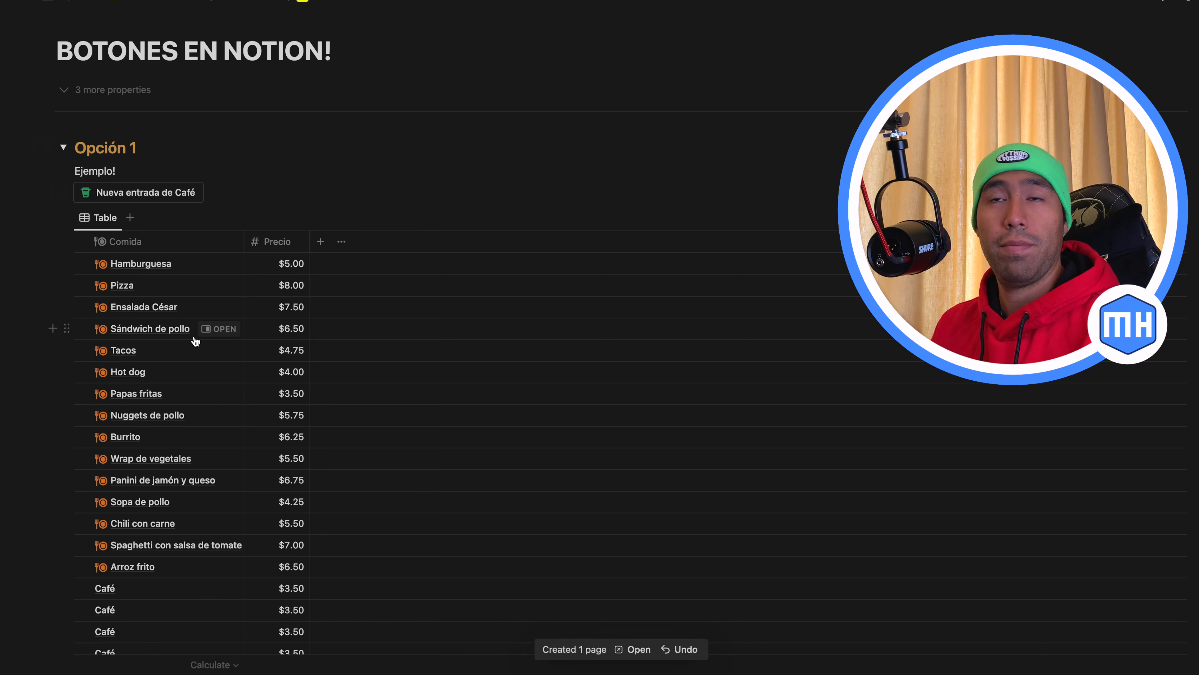
{"action": "scroll", "coordinate": [193, 341], "scroll_direction": "down", "scroll_amount": 3}
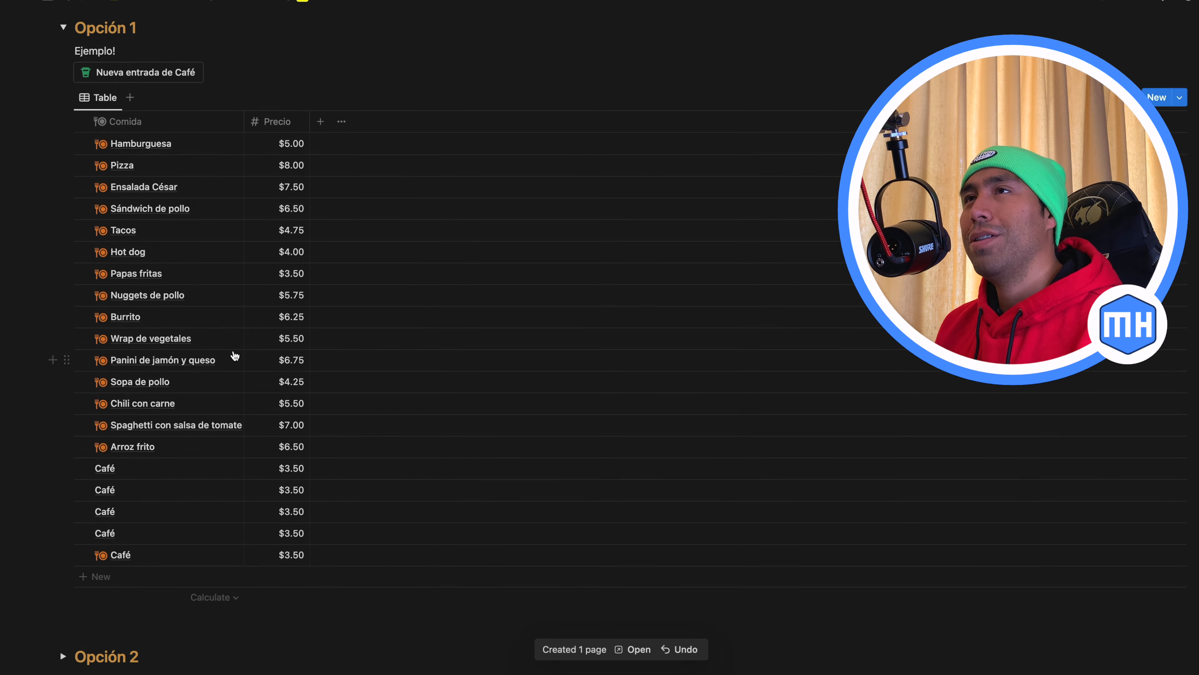
{"action": "scroll", "coordinate": [233, 352], "scroll_direction": "up", "scroll_amount": 4}
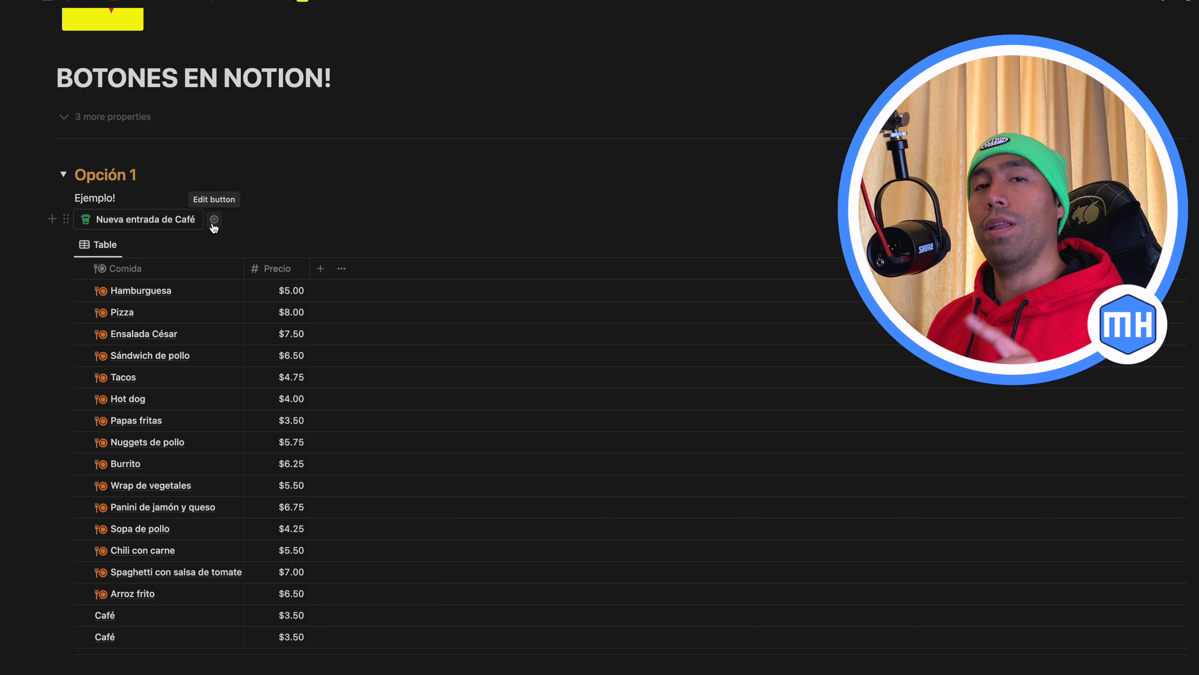
Edit the Nueva entrada de Café button and add a Show confirmation step after the Add page to action
{"action": "left_click", "coordinate": [214, 219]}
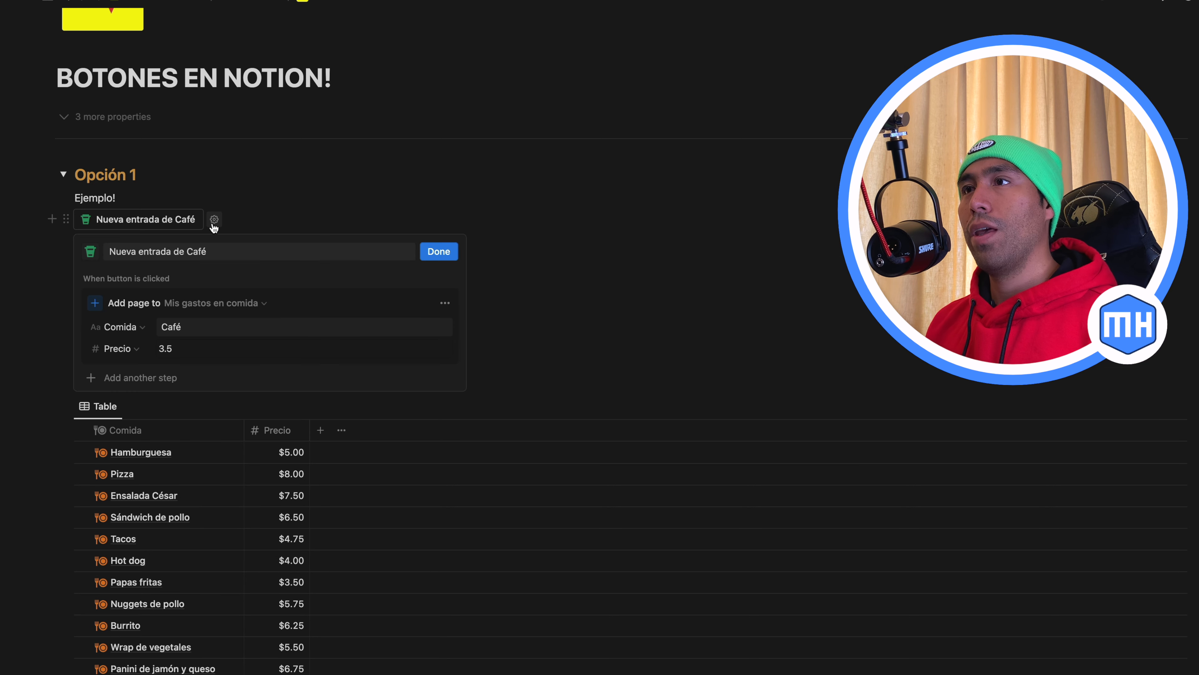
{"action": "left_click", "coordinate": [157, 385]}
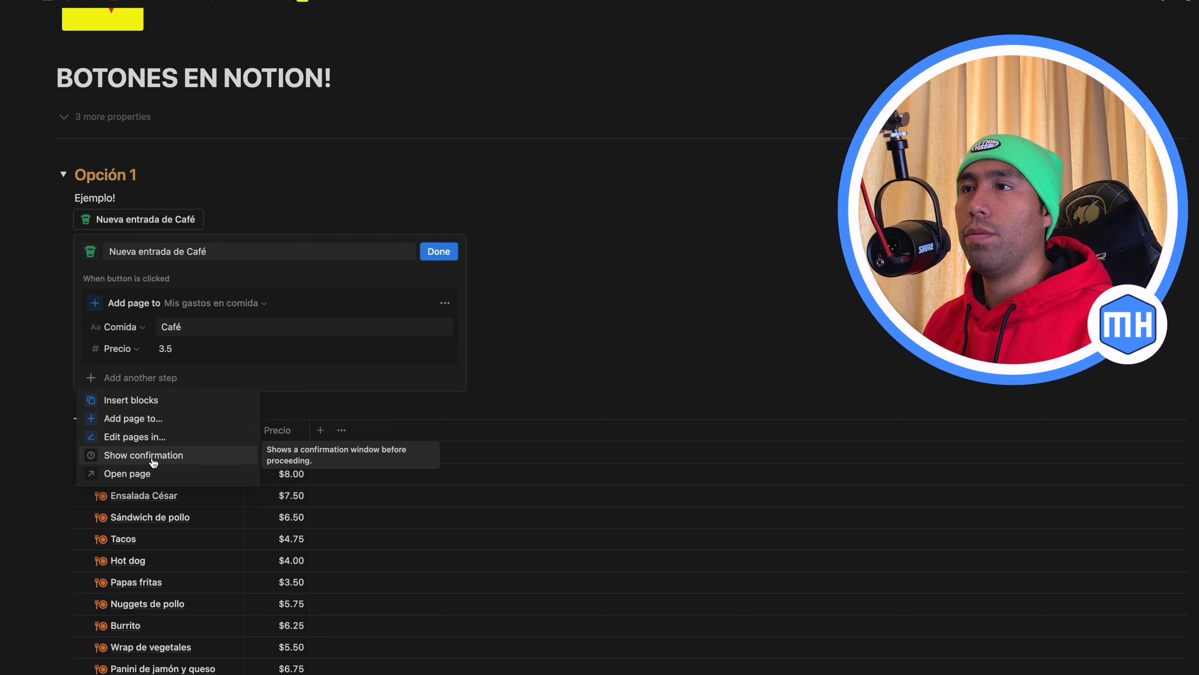
{"action": "left_click", "coordinate": [154, 457]}
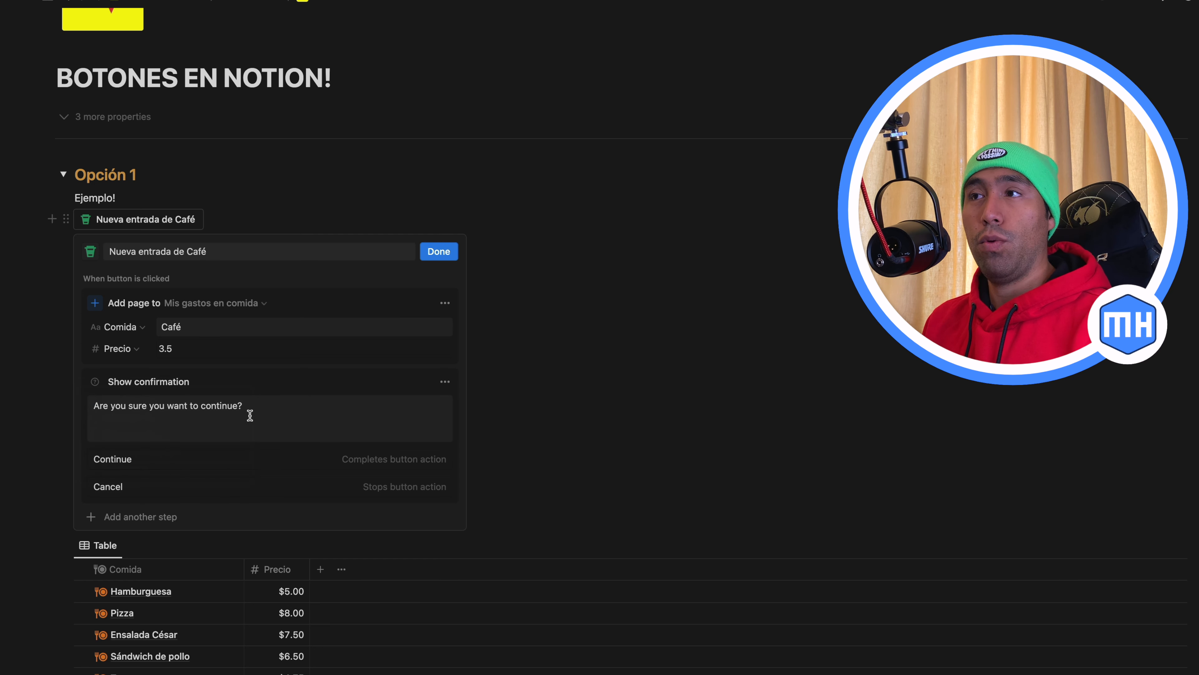
Save the button with confirmation message "¿Realmente compraste otro café 👀?" and test it, cancelling at the confirmation
{"action": "left_click", "coordinate": [260, 409]}
{"action": "key", "text": "super+a"}
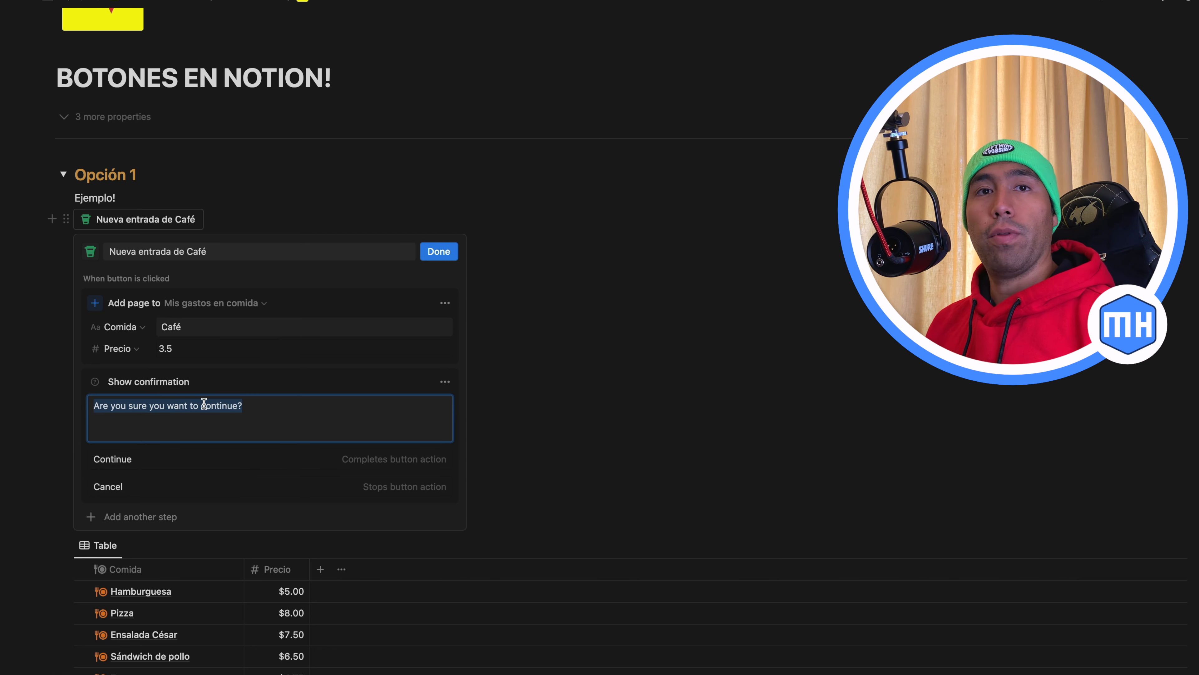
{"action": "type", "text": "¿Realmente compraste otro café 👀?"}
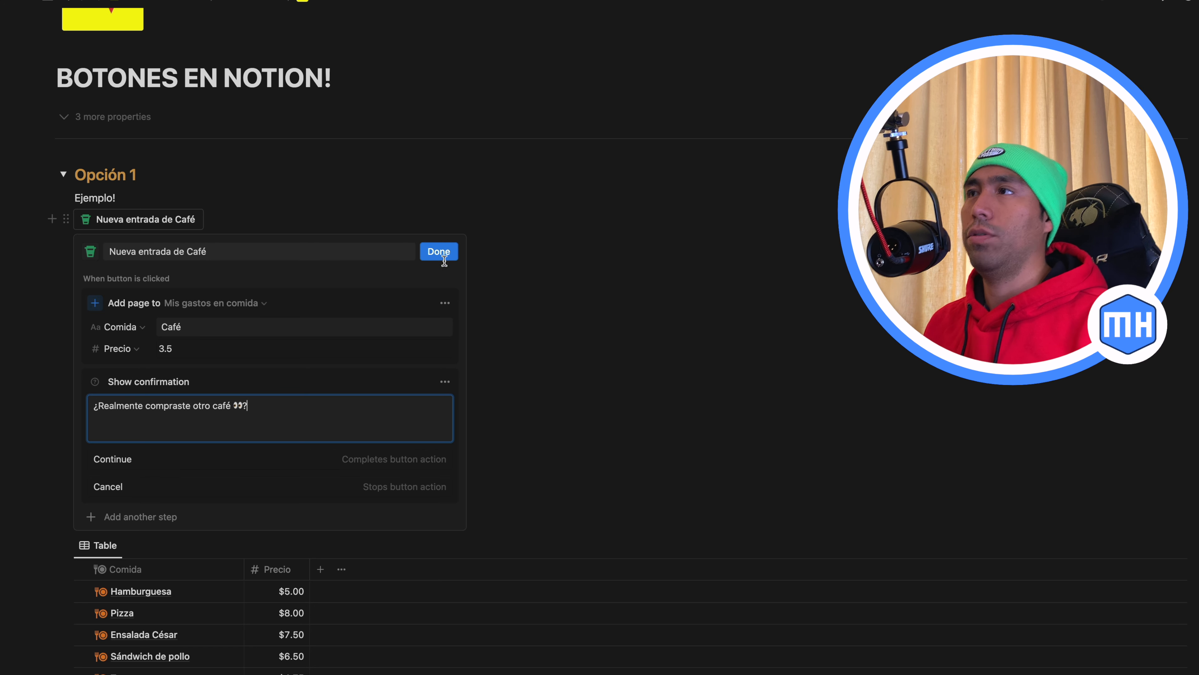
{"action": "left_click", "coordinate": [438, 251]}
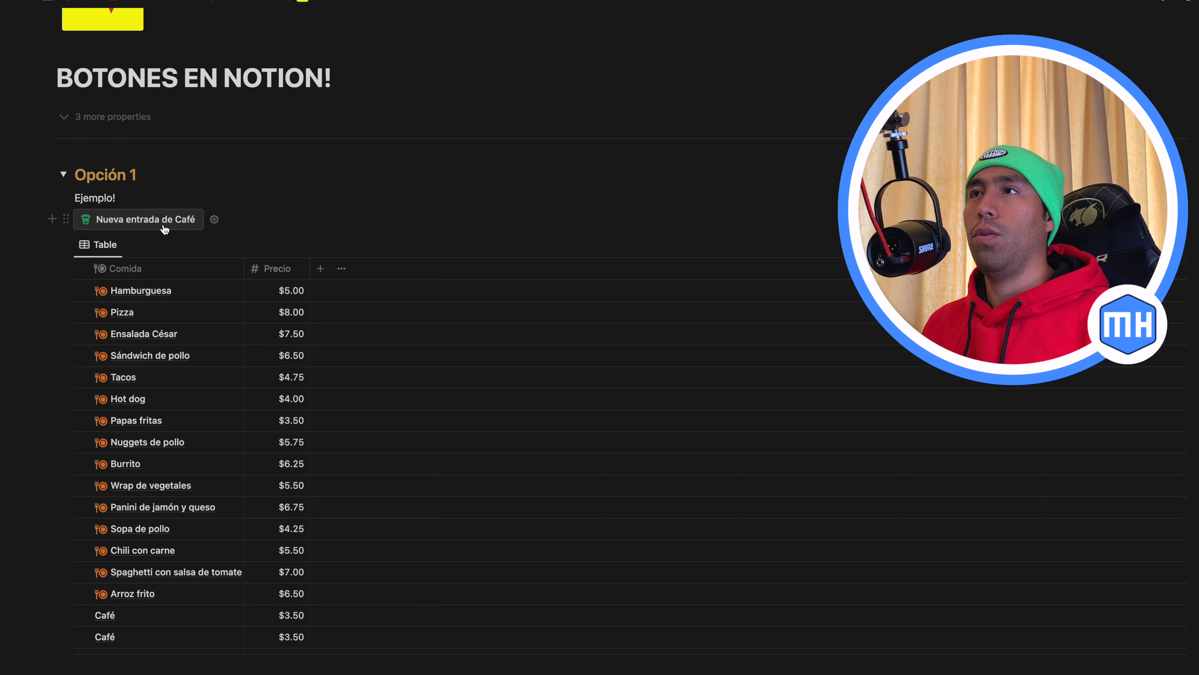
{"action": "left_click", "coordinate": [154, 219]}
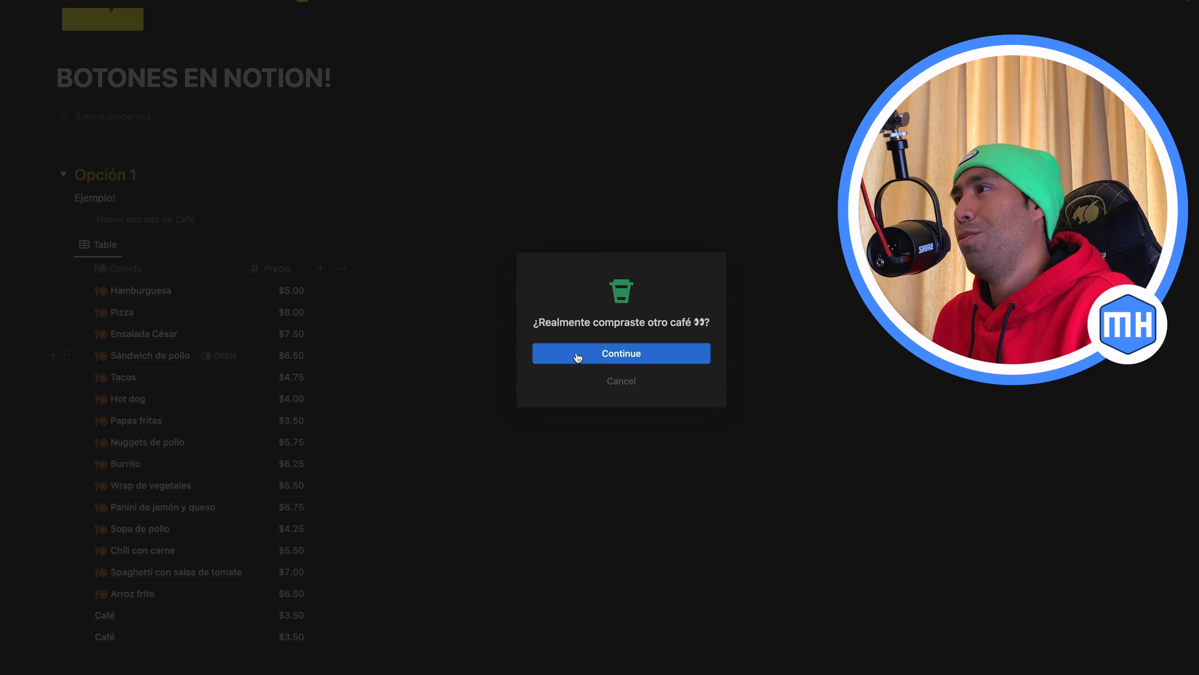
{"action": "left_click", "coordinate": [609, 381]}
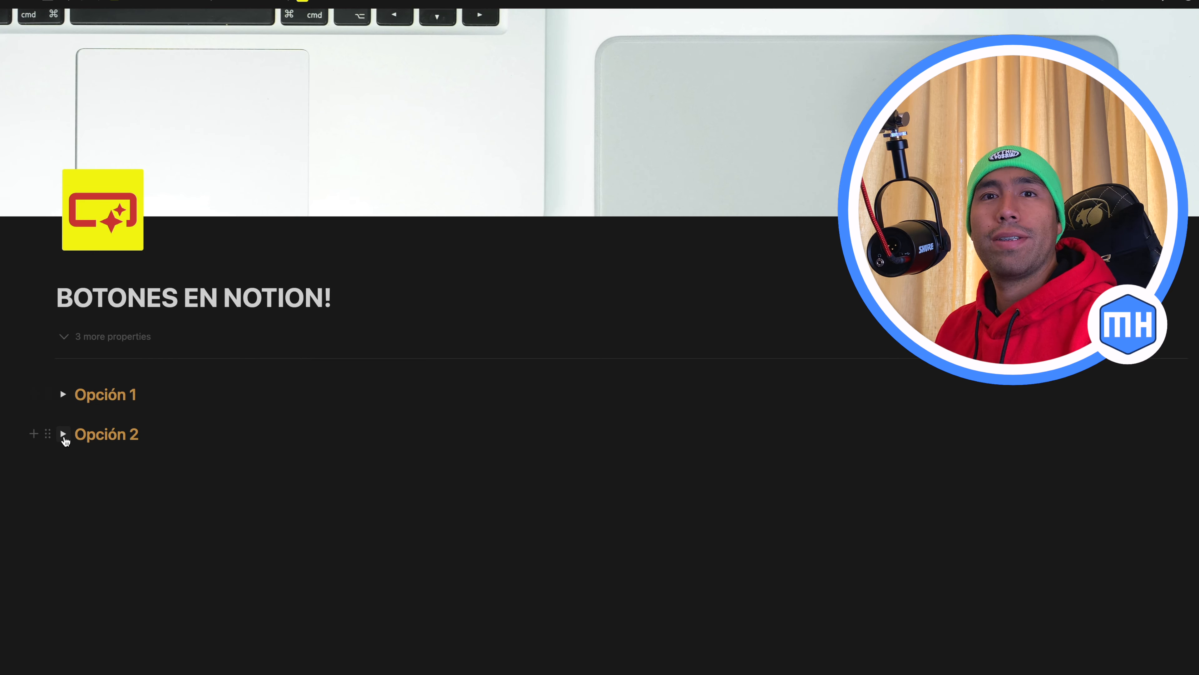
Collapse Opción 1, expand Opción 2, and look through the Productos table's categories, prices and empty Observaciones column
{"action": "left_click", "coordinate": [64, 435]}
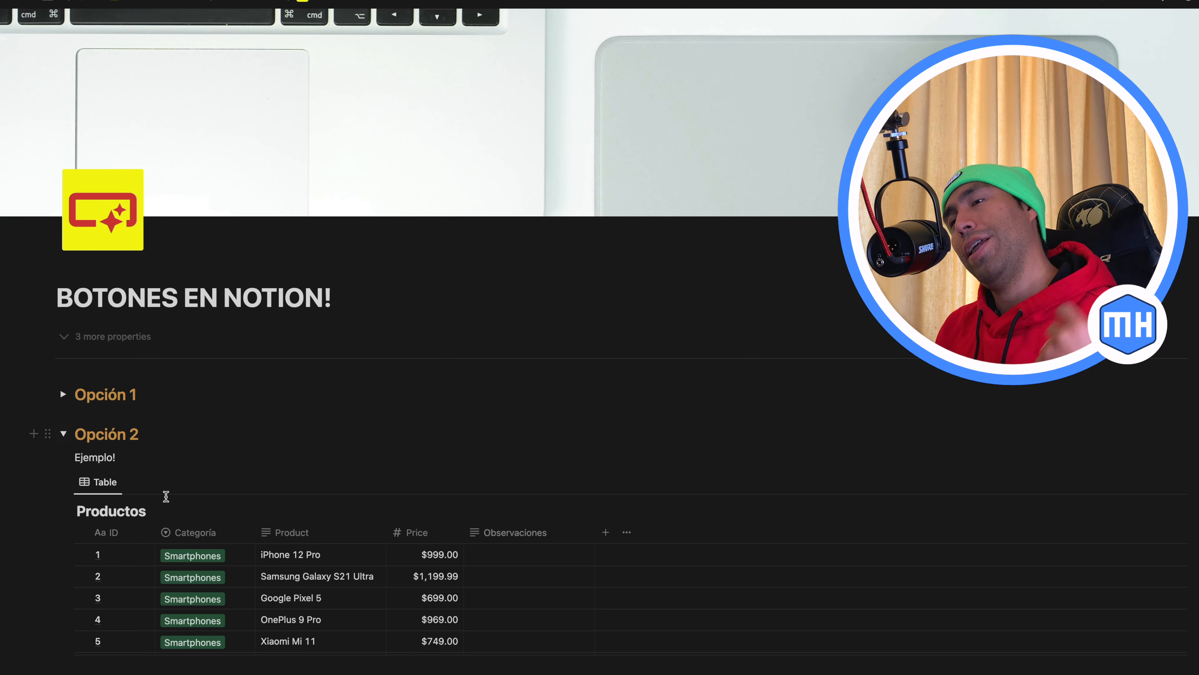
{"action": "scroll", "coordinate": [167, 498], "scroll_direction": "down", "scroll_amount": 5}
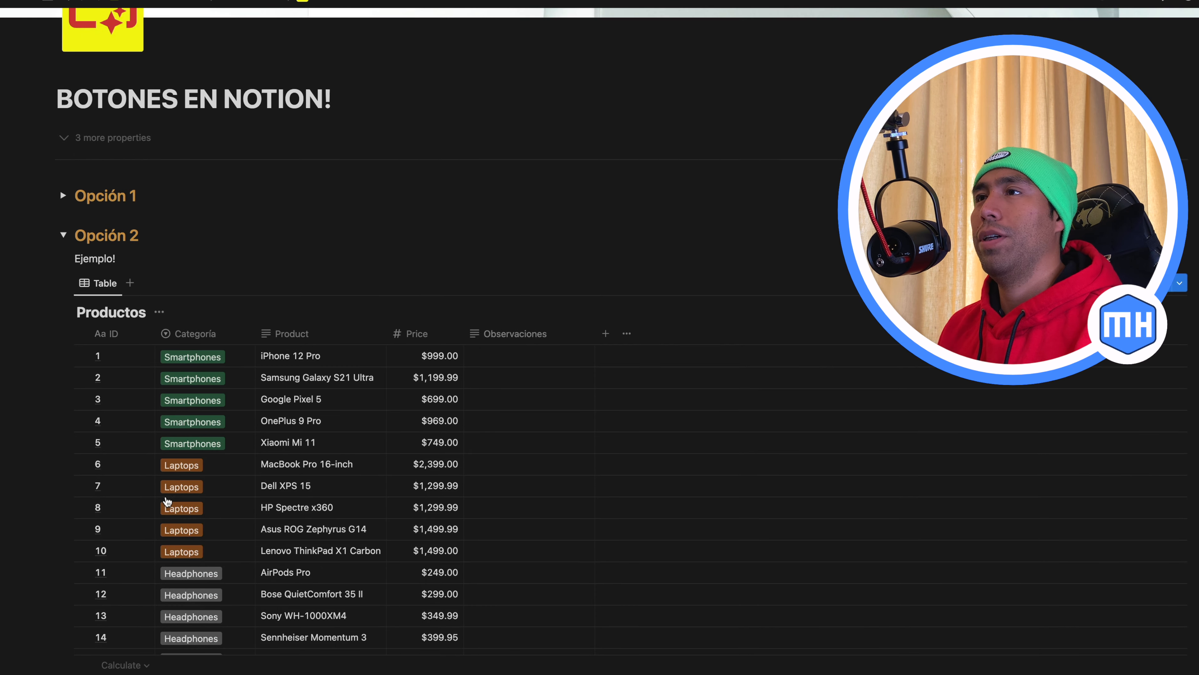
{"action": "scroll", "coordinate": [167, 500], "scroll_direction": "down", "scroll_amount": 8}
{"action": "scroll", "coordinate": [166, 500], "scroll_direction": "down", "scroll_amount": 2}
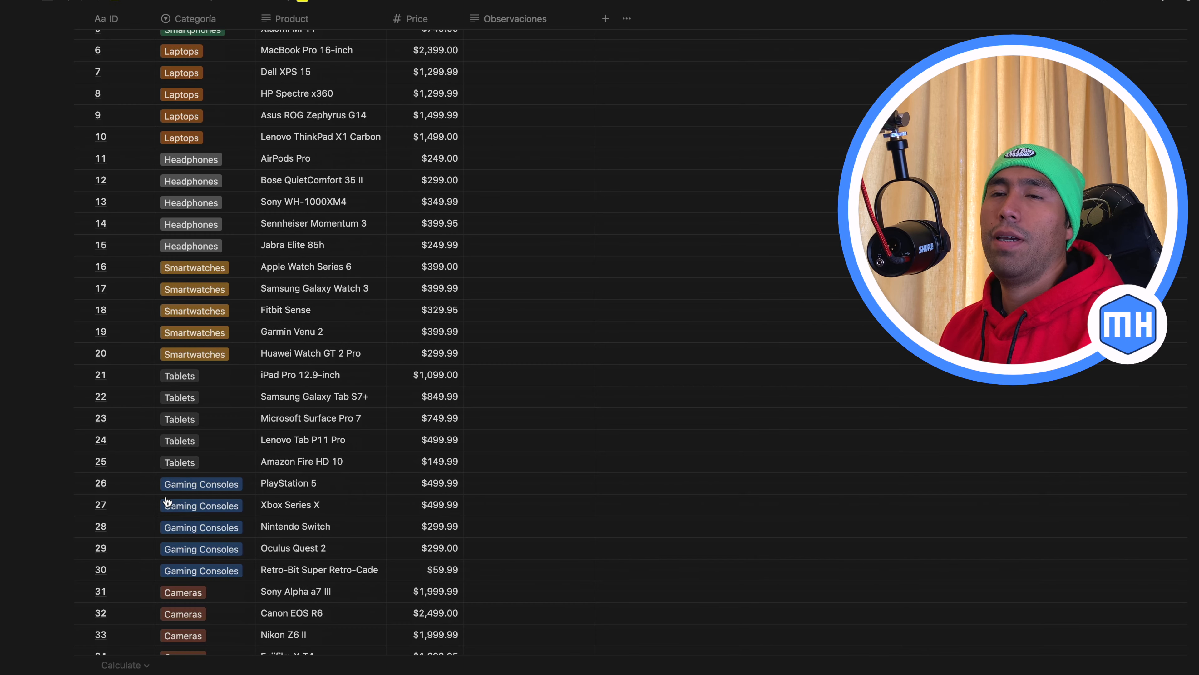
{"action": "scroll", "coordinate": [167, 501], "scroll_direction": "up", "scroll_amount": 1}
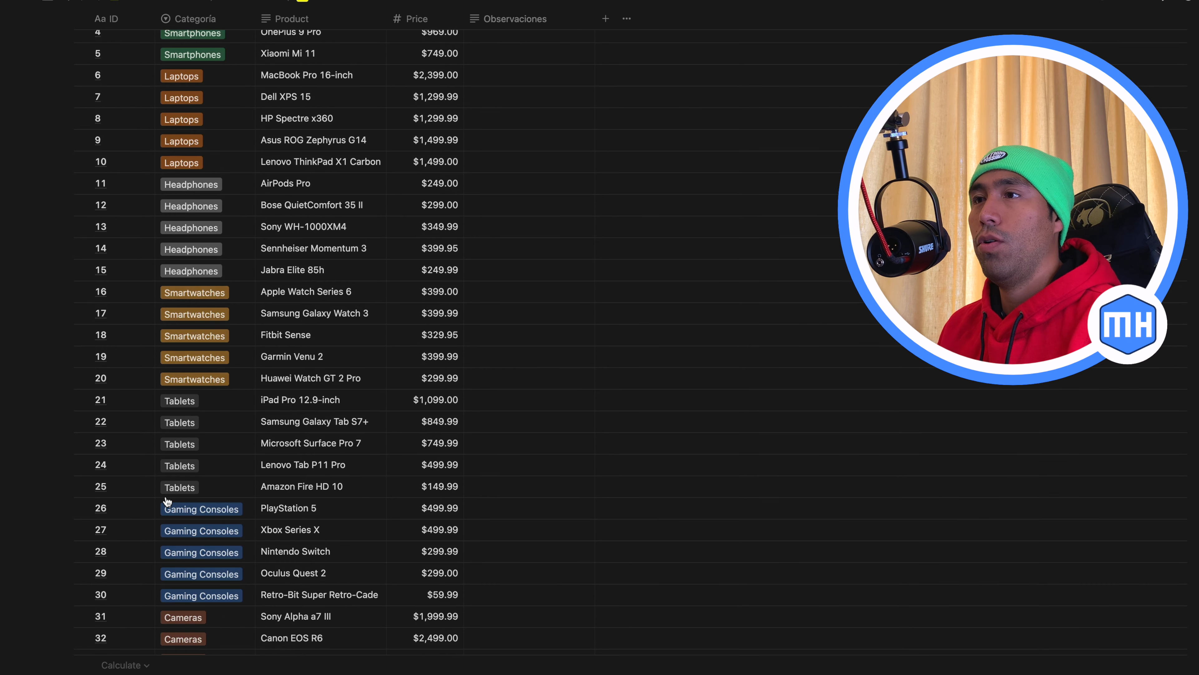
{"action": "scroll", "coordinate": [167, 501], "scroll_direction": "up", "scroll_amount": 6}
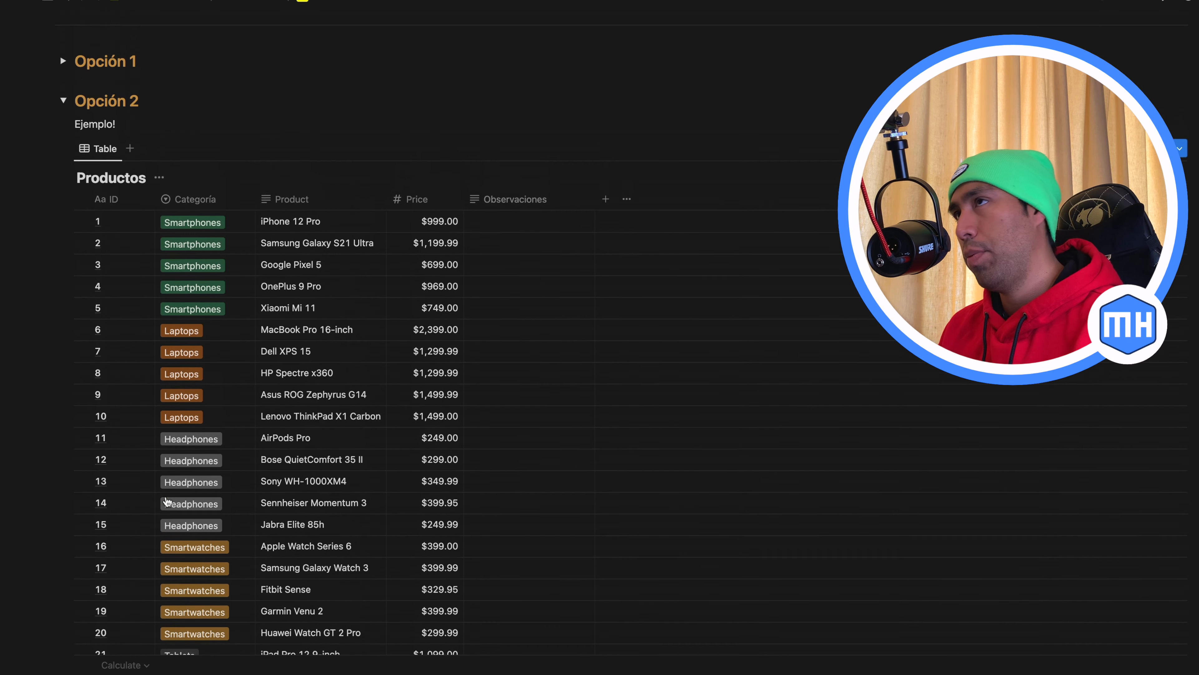
{"action": "scroll", "coordinate": [167, 500], "scroll_direction": "up", "scroll_amount": 1}
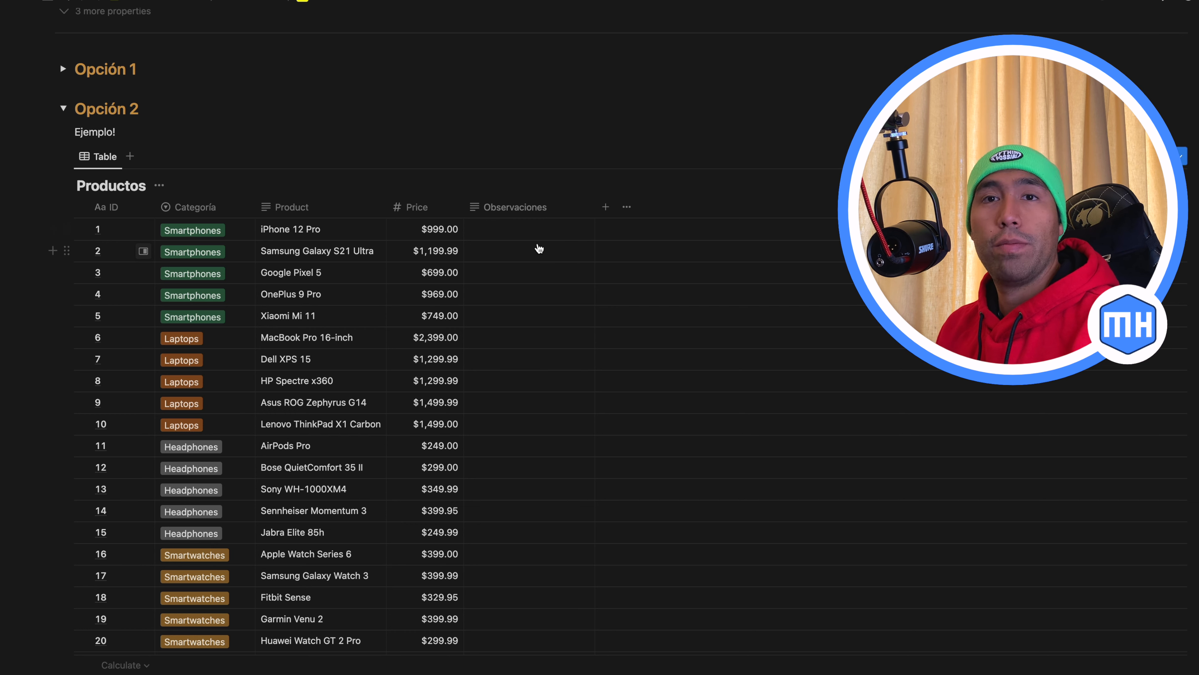
{"action": "scroll", "coordinate": [534, 248], "scroll_direction": "up", "scroll_amount": 2}
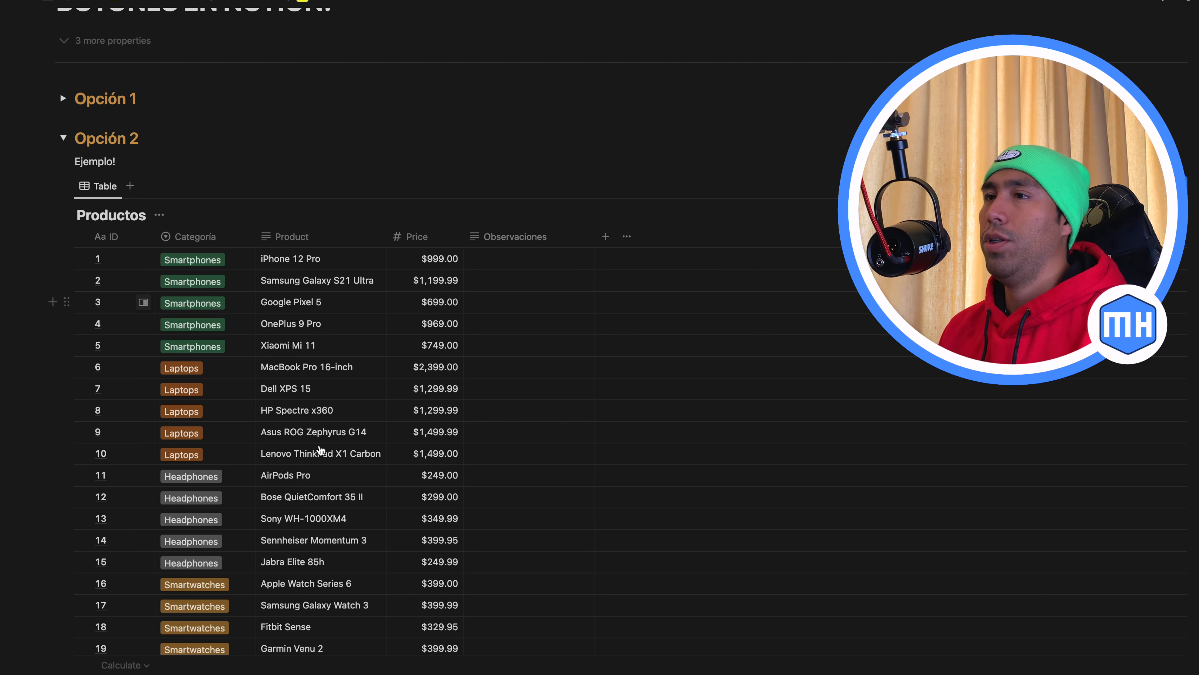
Insert a new button block under the "Ejemplo!" line, above the Productos table
{"action": "left_click", "coordinate": [154, 158]}
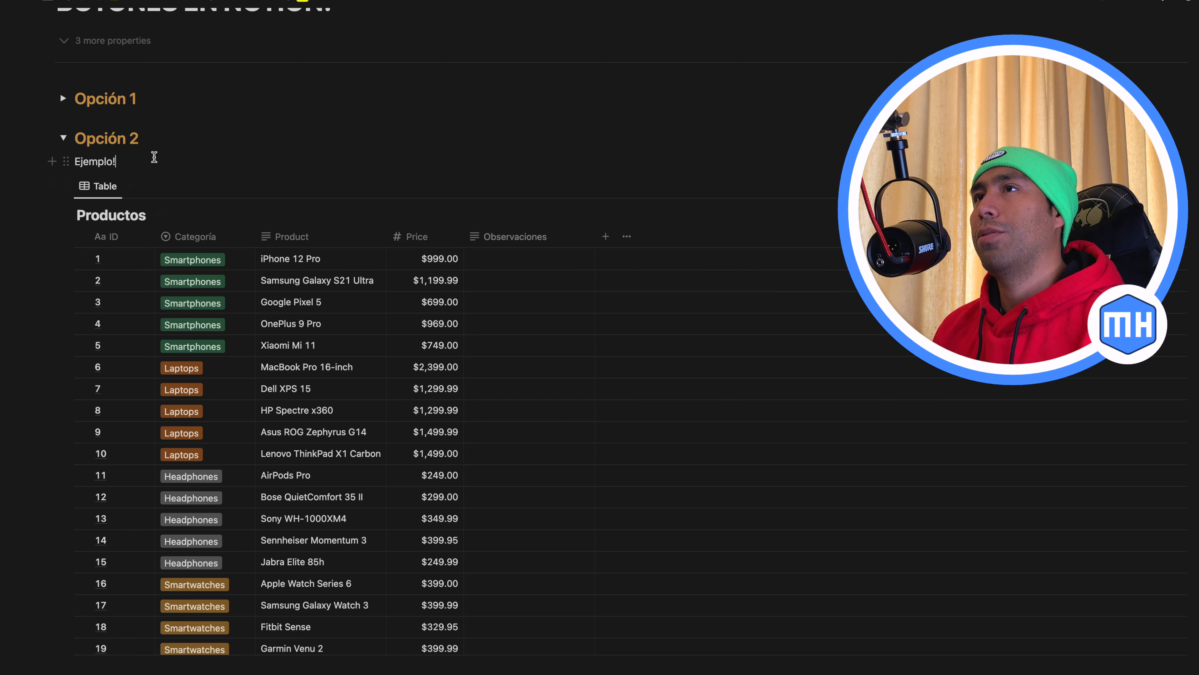
{"action": "key", "text": "Return"}
{"action": "scroll", "coordinate": [204, 281], "scroll_direction": "up", "scroll_amount": 3}
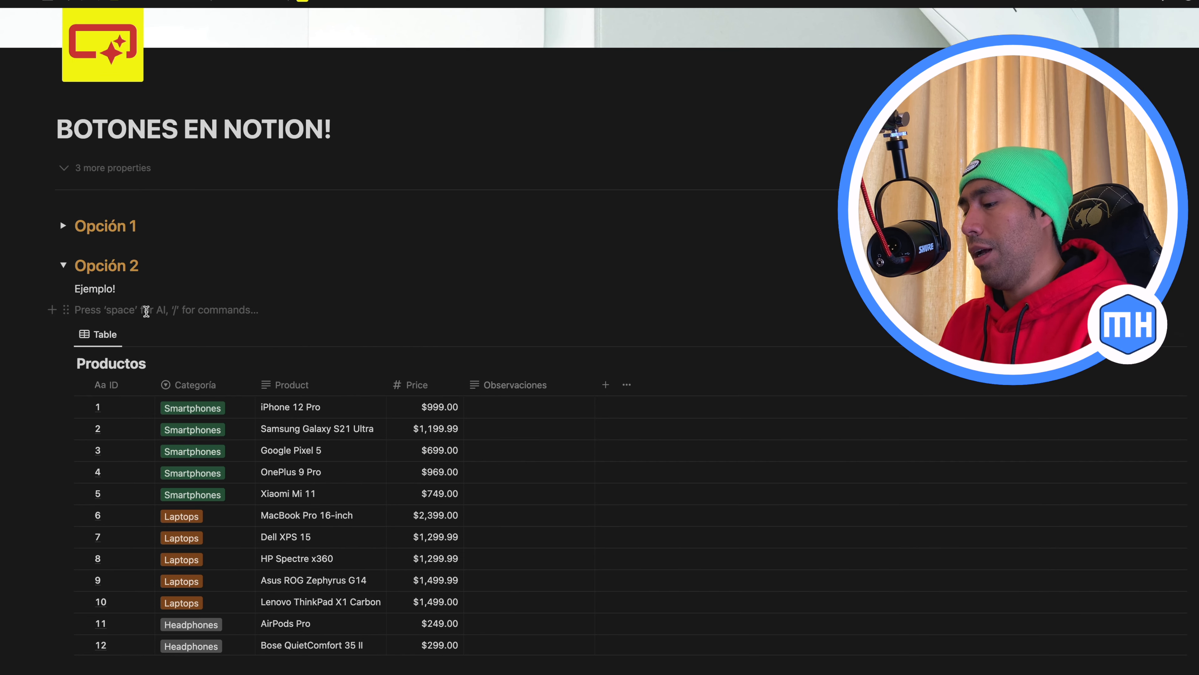
{"action": "type", "text": "/bu"}
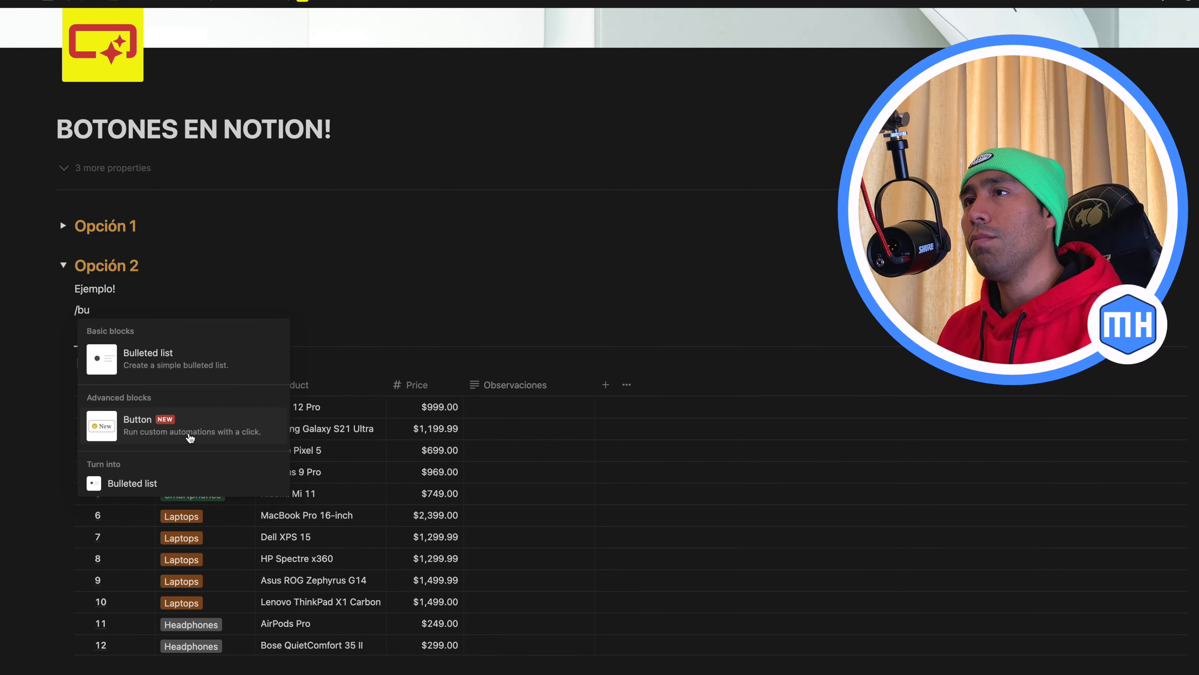
{"action": "left_click", "coordinate": [187, 435]}
Give the new button a purple tag icon and name it "20% OFF Smartphones y Cameras"
{"action": "left_click", "coordinate": [90, 342]}
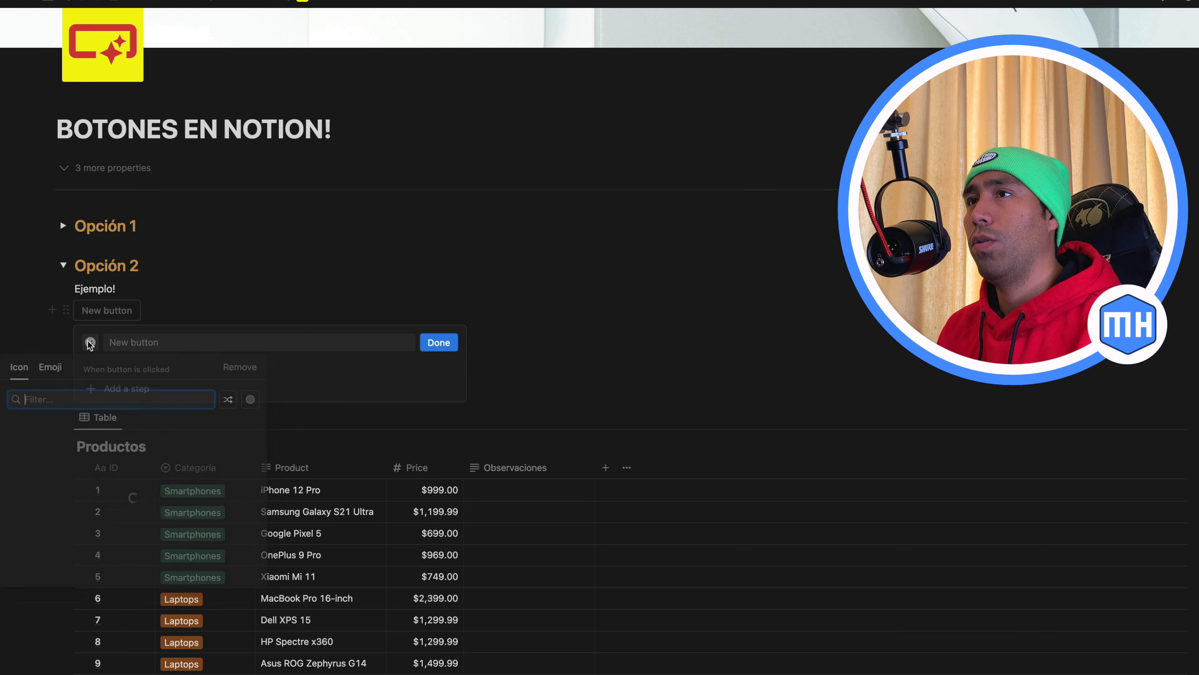
{"action": "left_click", "coordinate": [60, 448]}
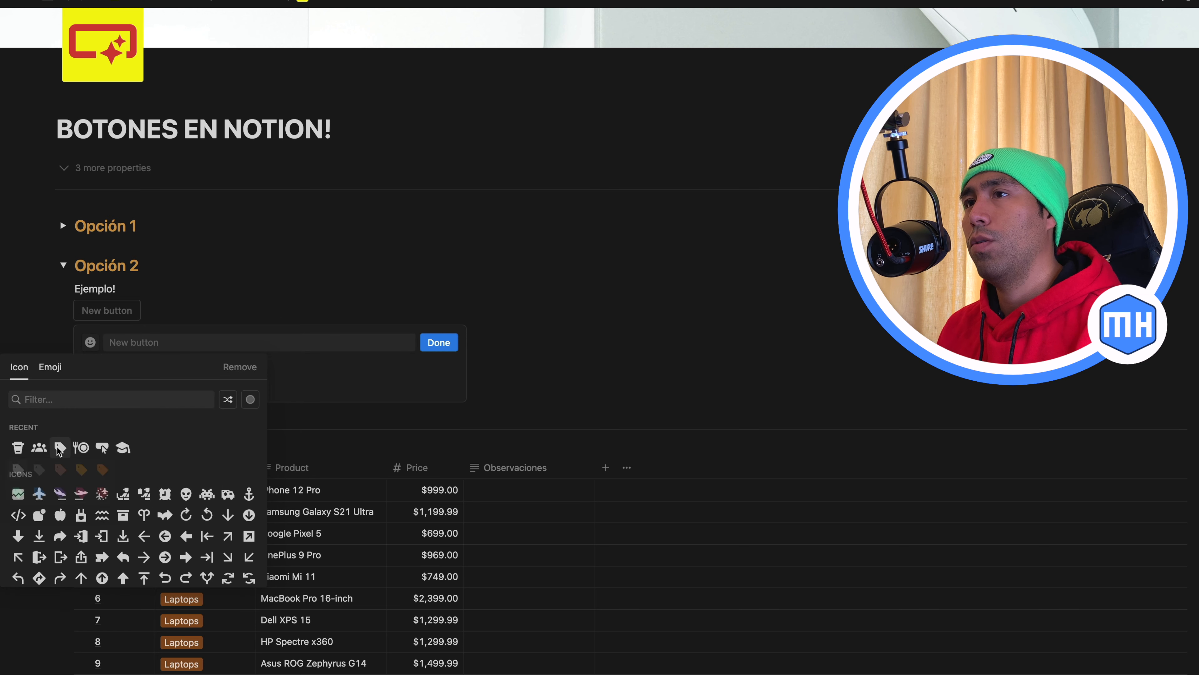
{"action": "left_click", "coordinate": [60, 494]}
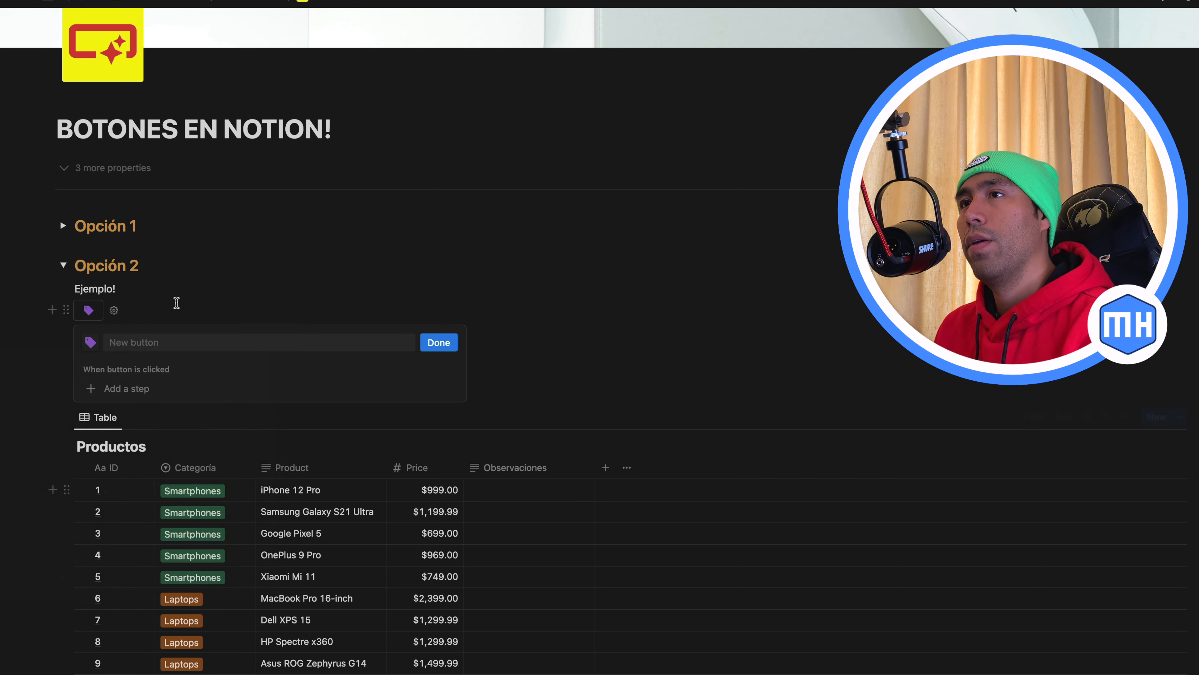
{"action": "scroll", "coordinate": [207, 316], "scroll_direction": "down", "scroll_amount": 1}
{"action": "type", "text": "20% OFF Smartphones y Cameras"}
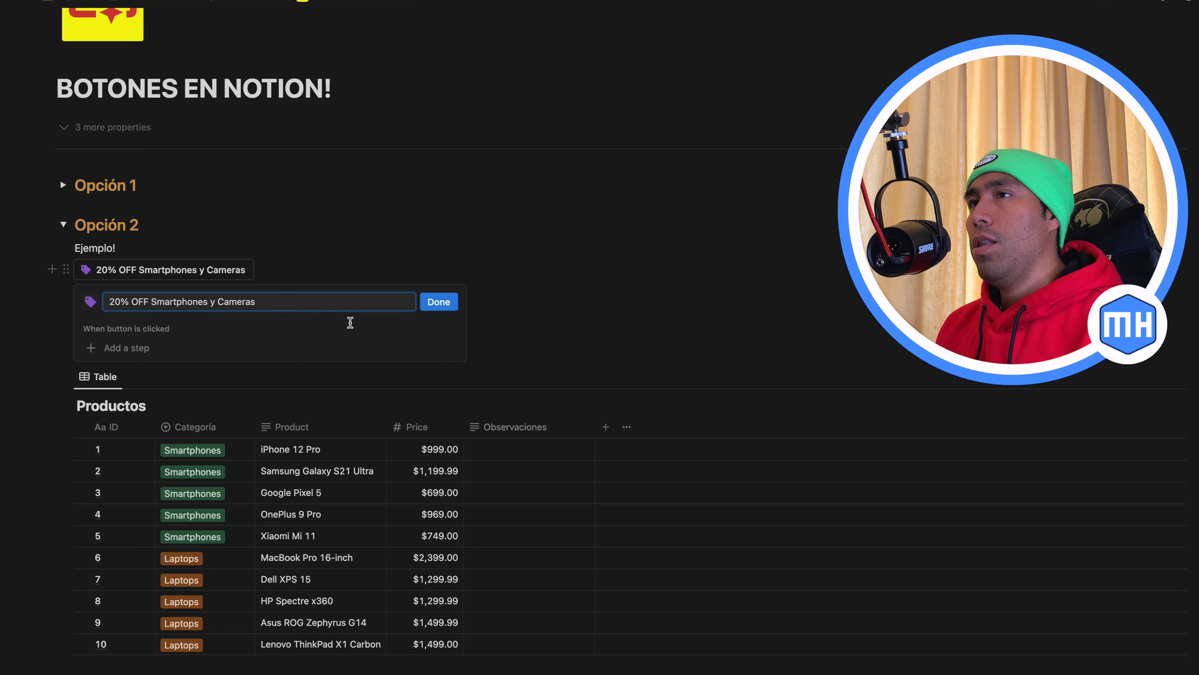
Add an "Edit pages in" action to the button and target the Productos database
{"action": "left_click", "coordinate": [145, 349]}
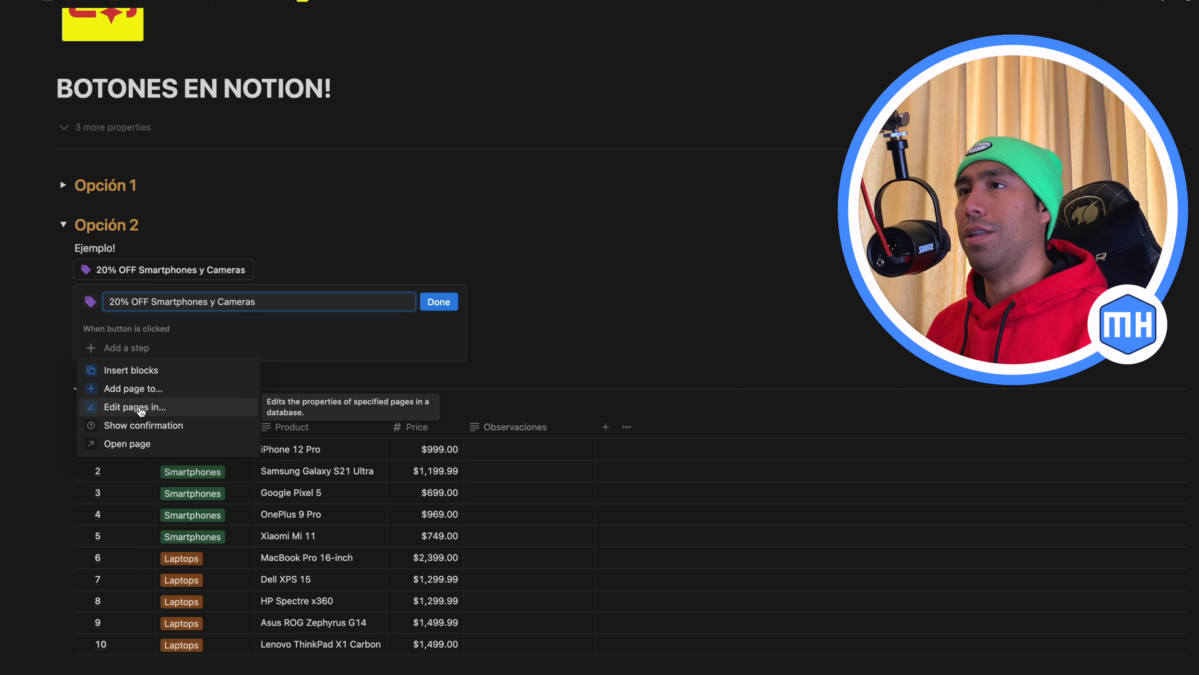
{"action": "left_click", "coordinate": [139, 408]}
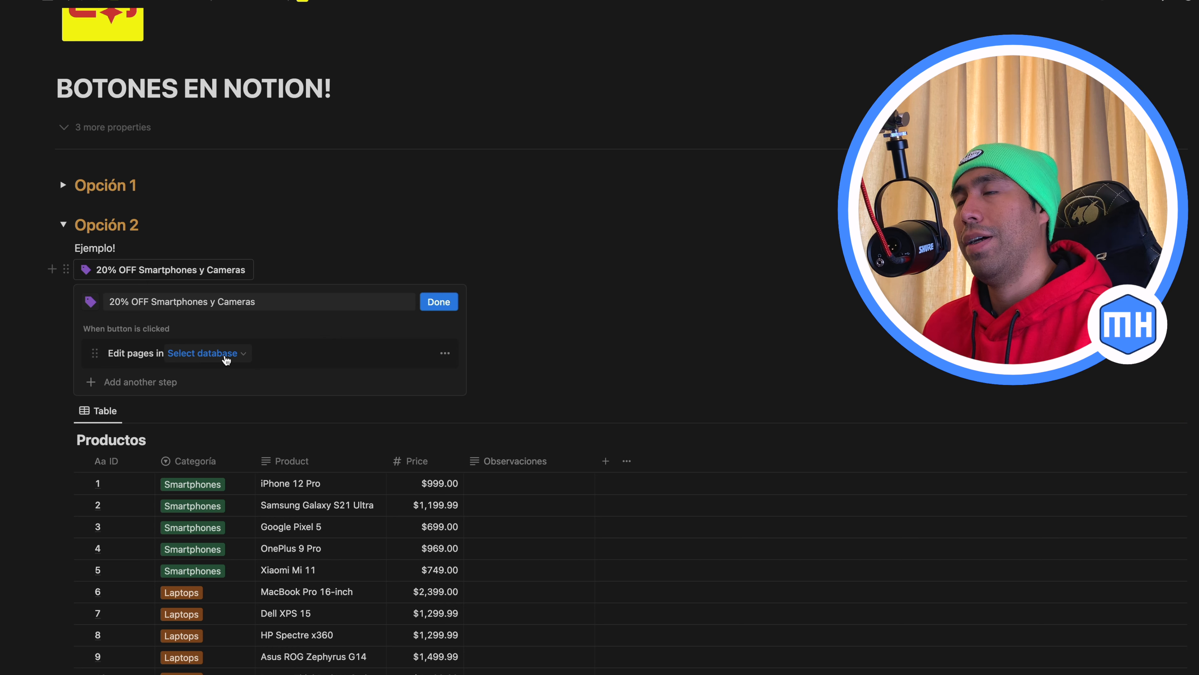
{"action": "left_click", "coordinate": [213, 355]}
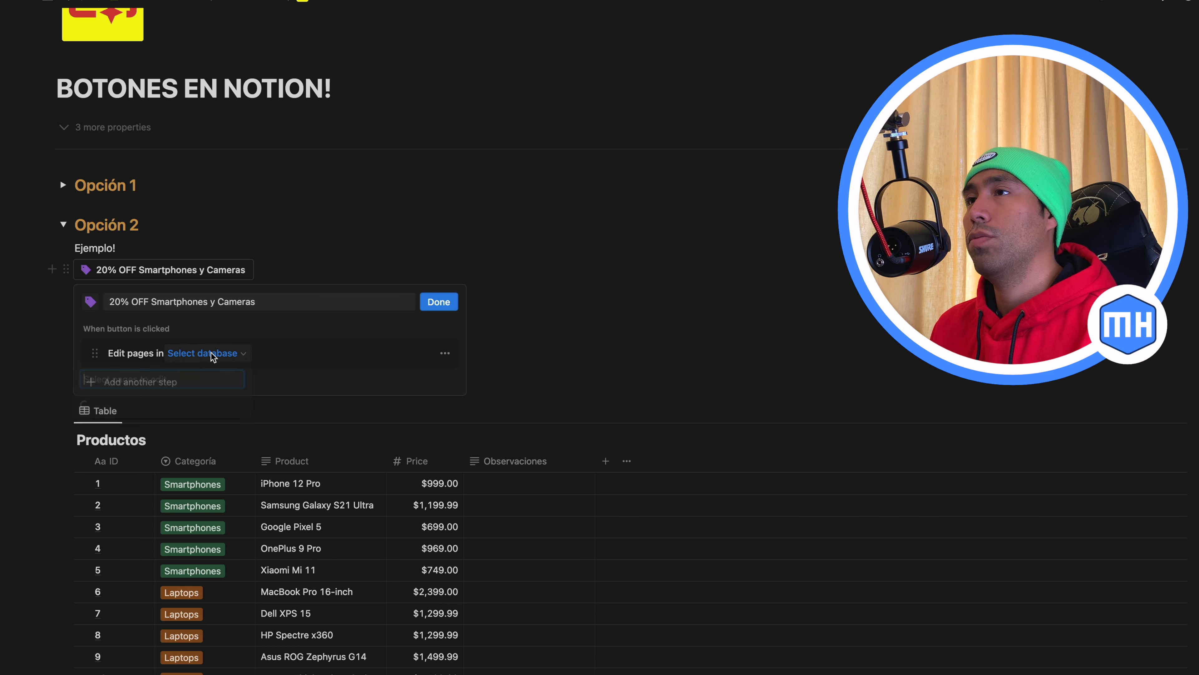
{"action": "left_click", "coordinate": [110, 470]}
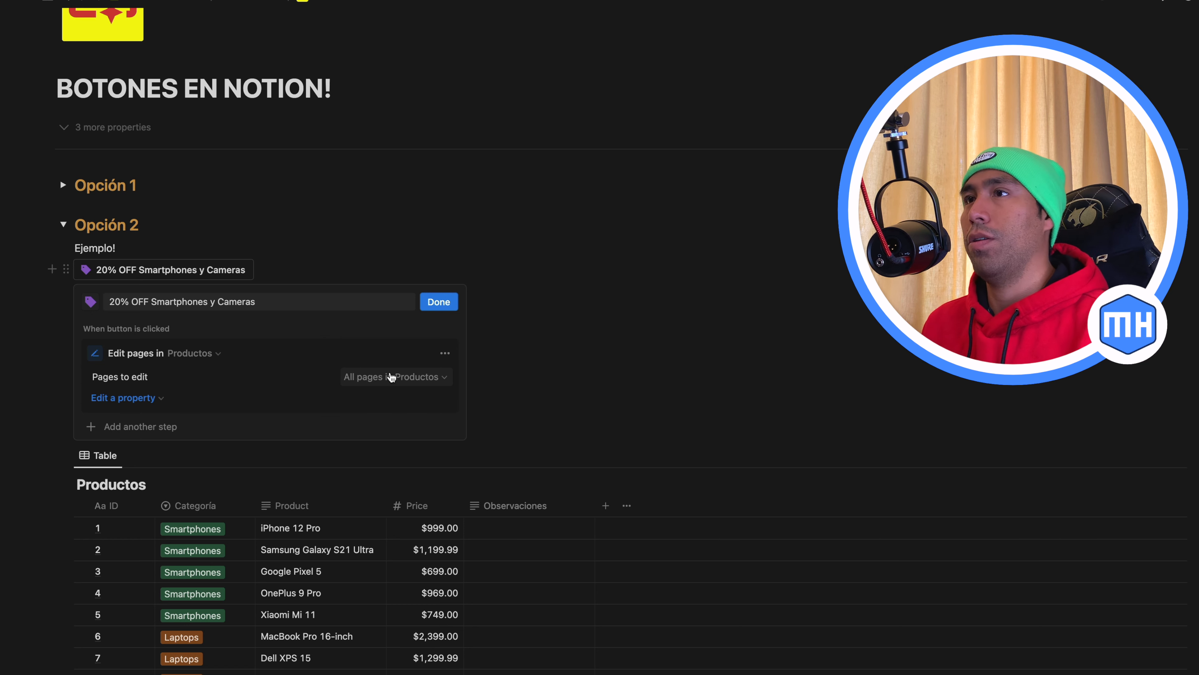
Filter the pages to edit to those where Categoría is Smartphones or Cameras
{"action": "left_click", "coordinate": [401, 378]}
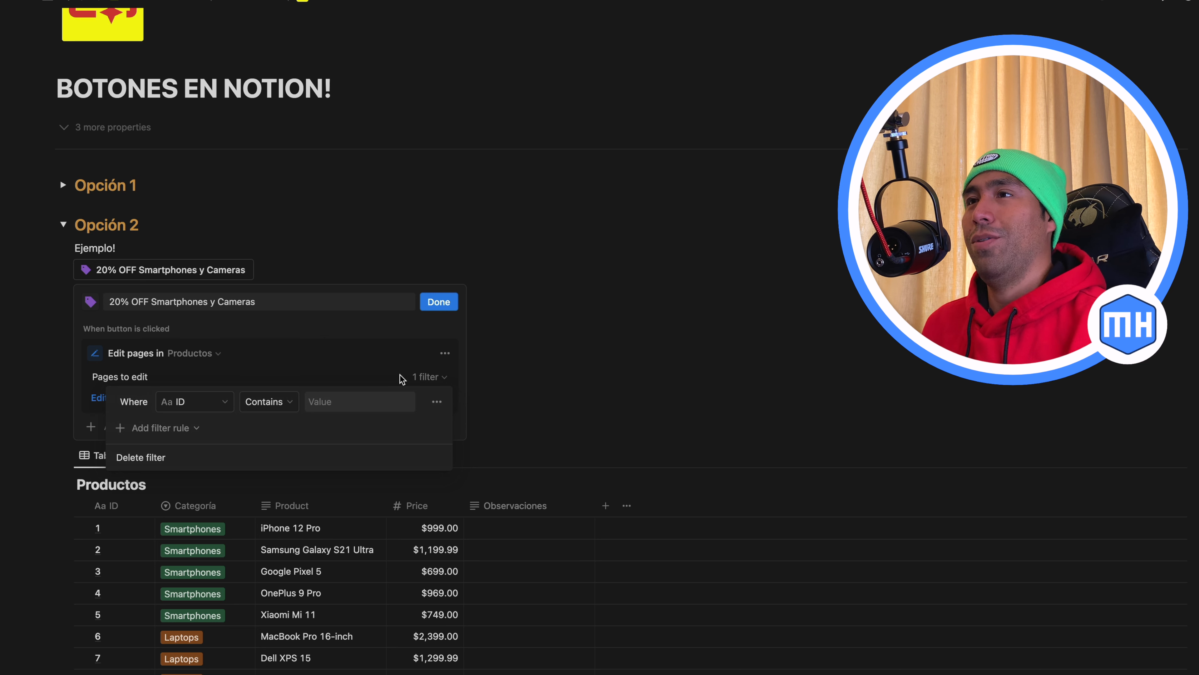
{"action": "left_click", "coordinate": [226, 404]}
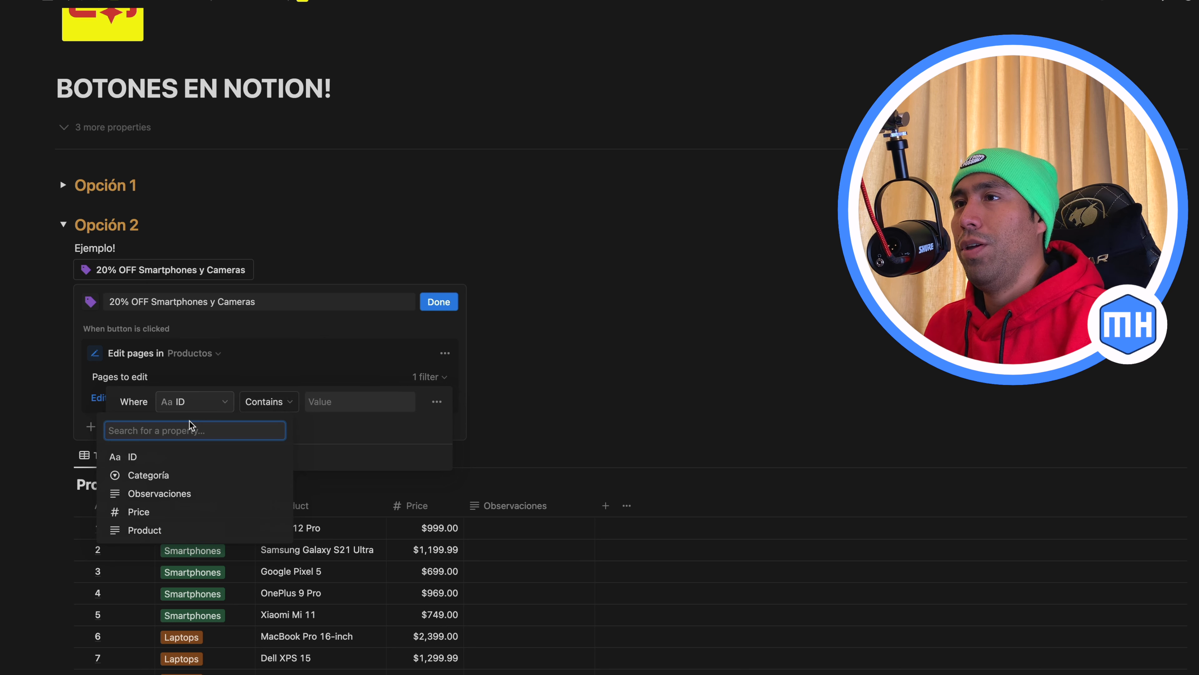
{"action": "left_click", "coordinate": [155, 478]}
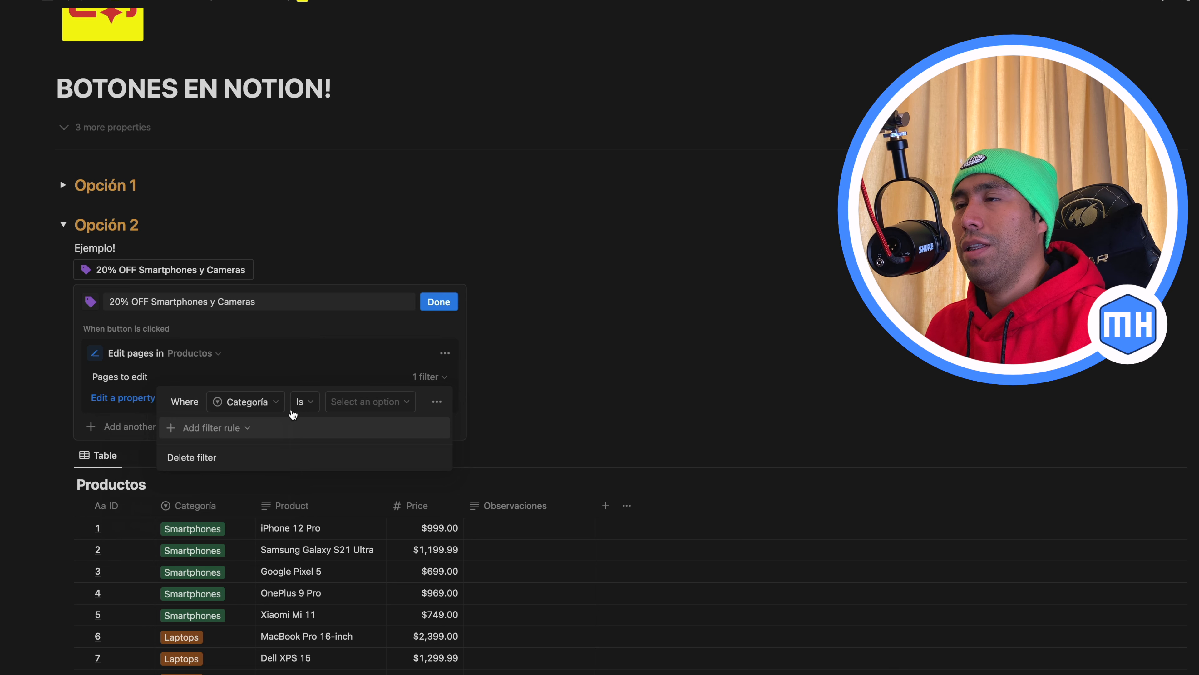
{"action": "left_click", "coordinate": [305, 402]}
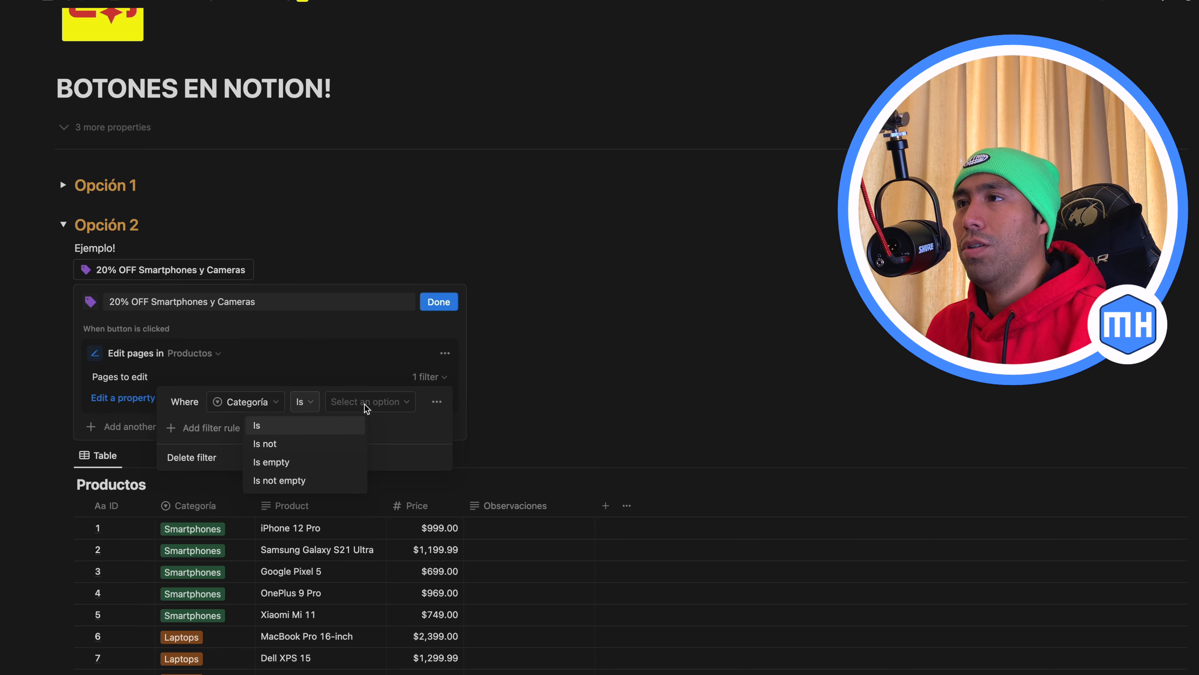
{"action": "left_click", "coordinate": [351, 425]}
{"action": "left_click", "coordinate": [359, 402]}
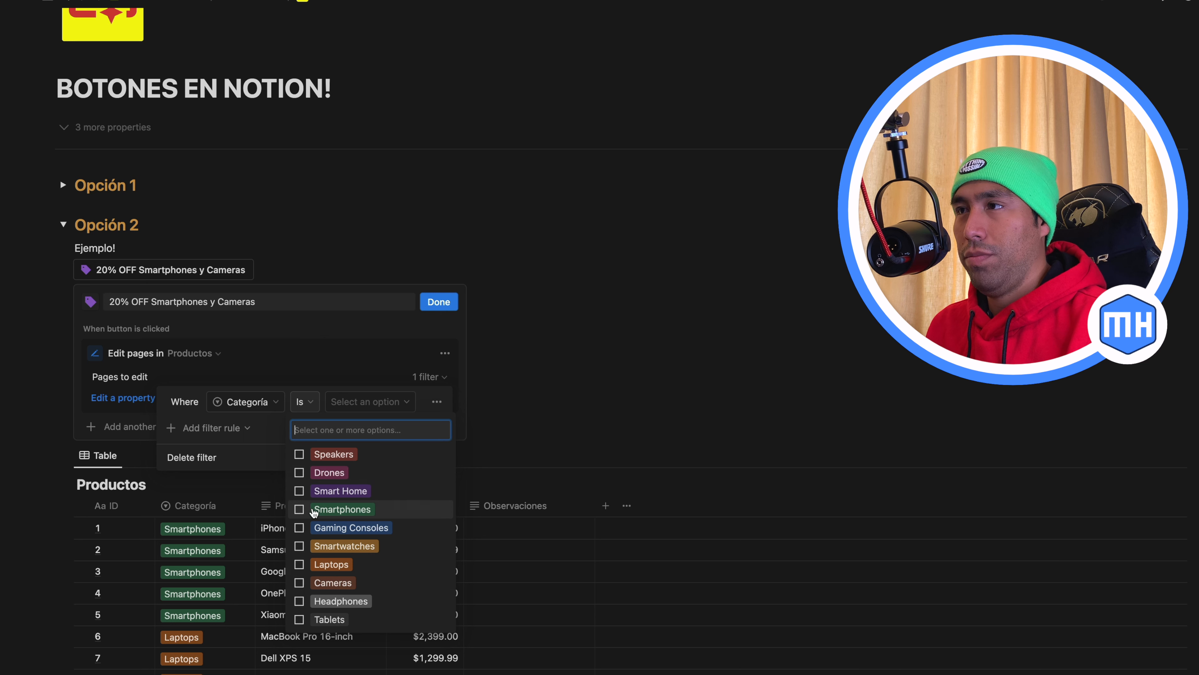
{"action": "left_click", "coordinate": [299, 510]}
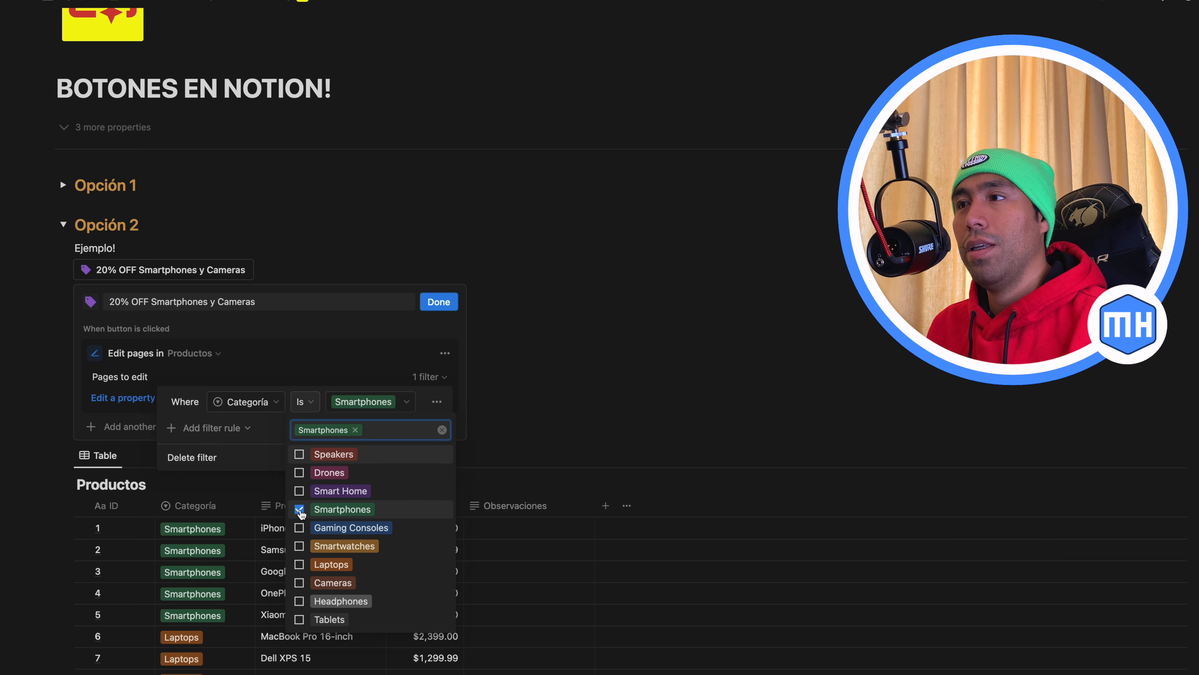
{"action": "left_click", "coordinate": [299, 583]}
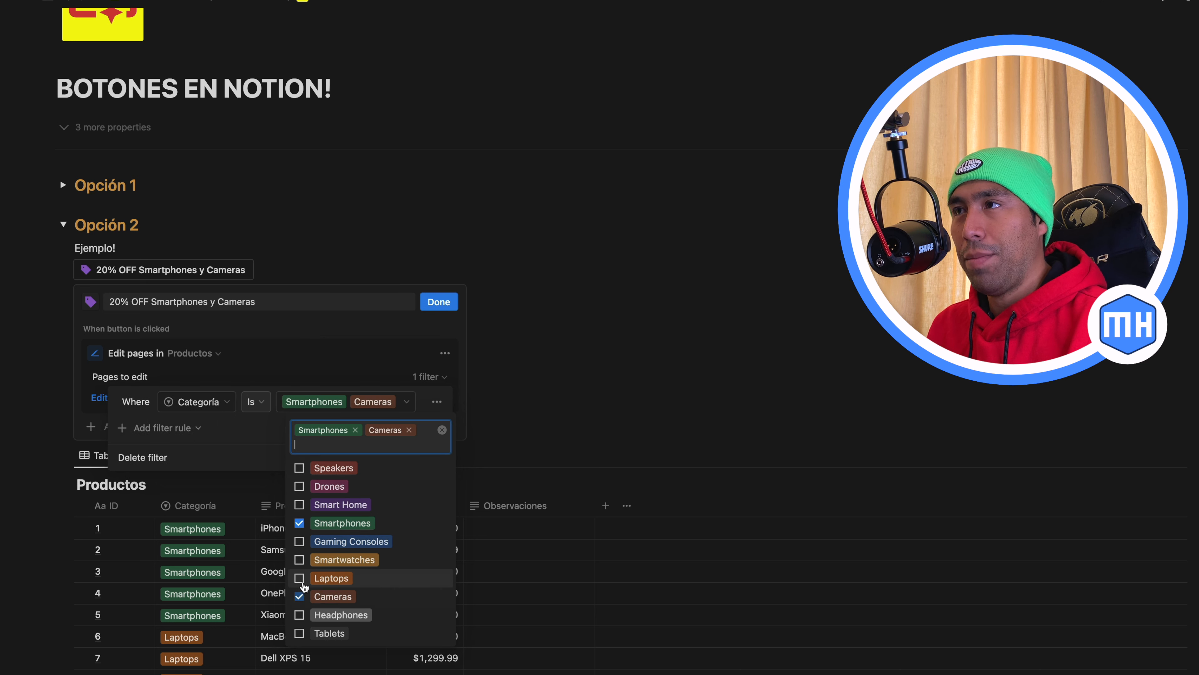
{"action": "key", "text": "Escape"}
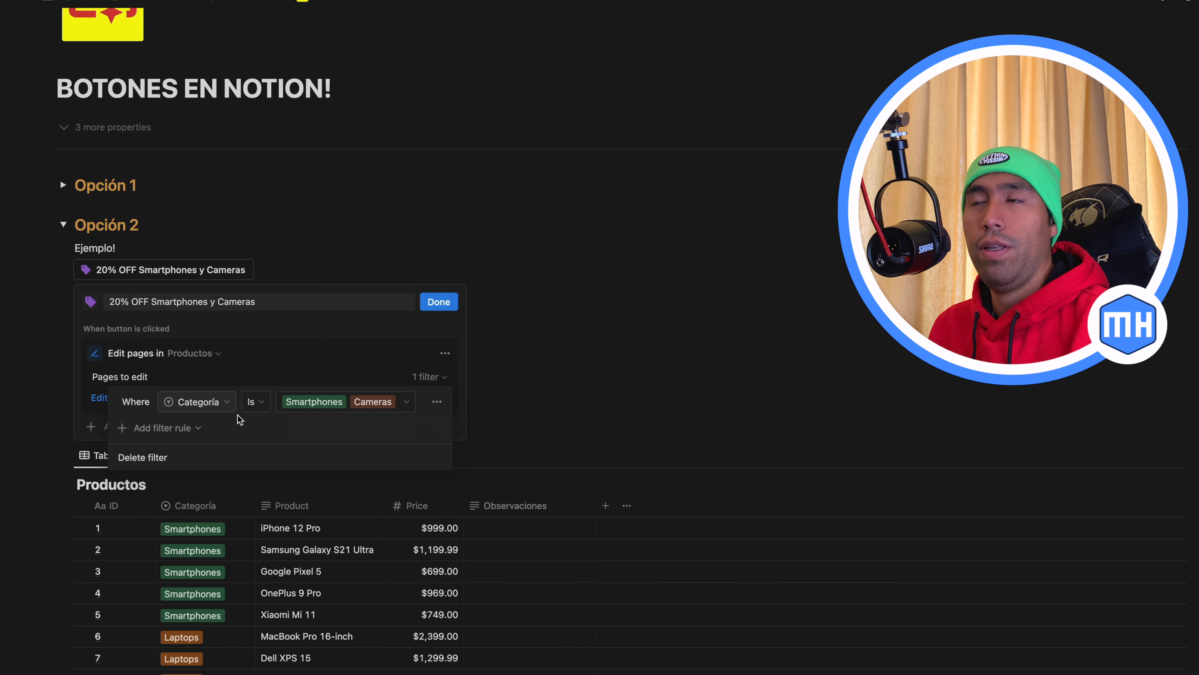
{"action": "left_click", "coordinate": [332, 358]}
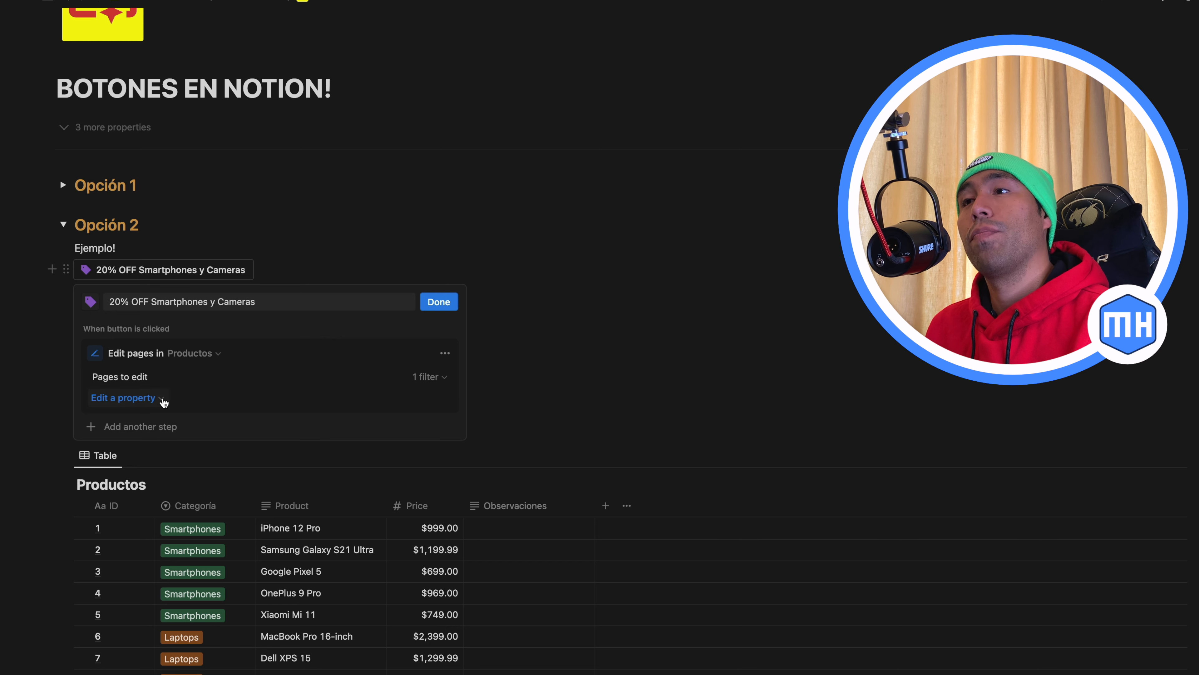
Make the action set the Observaciones property to "20% OFF" and save the button
{"action": "left_click", "coordinate": [164, 402]}
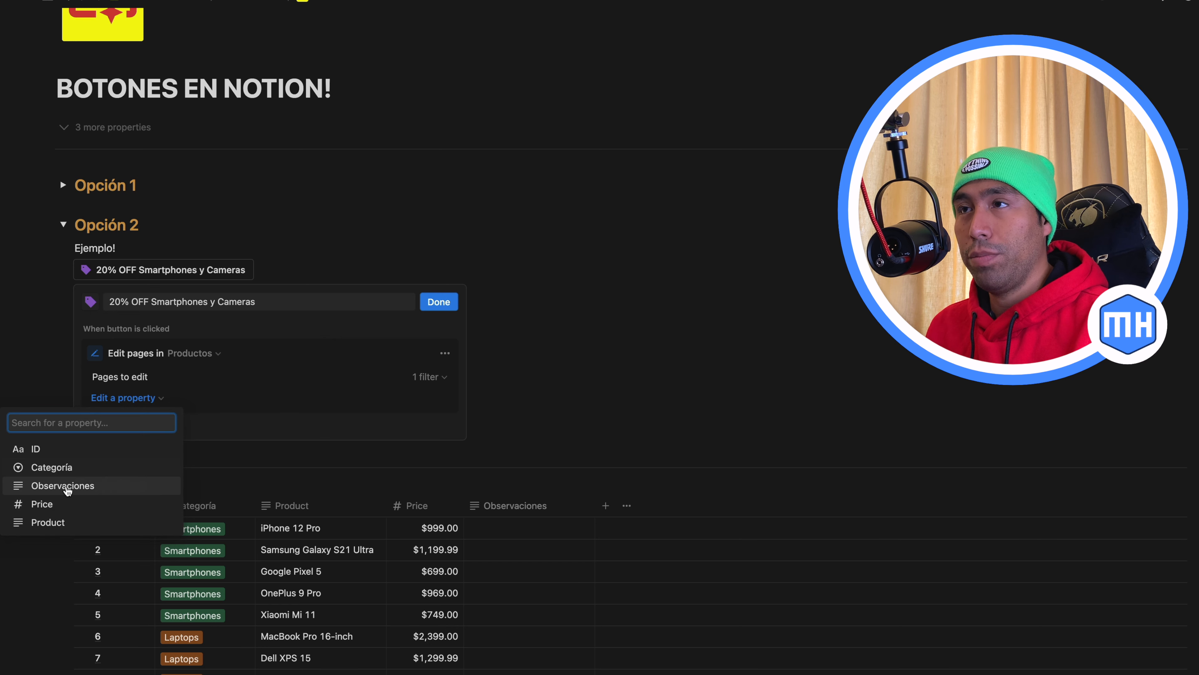
{"action": "left_click", "coordinate": [78, 484]}
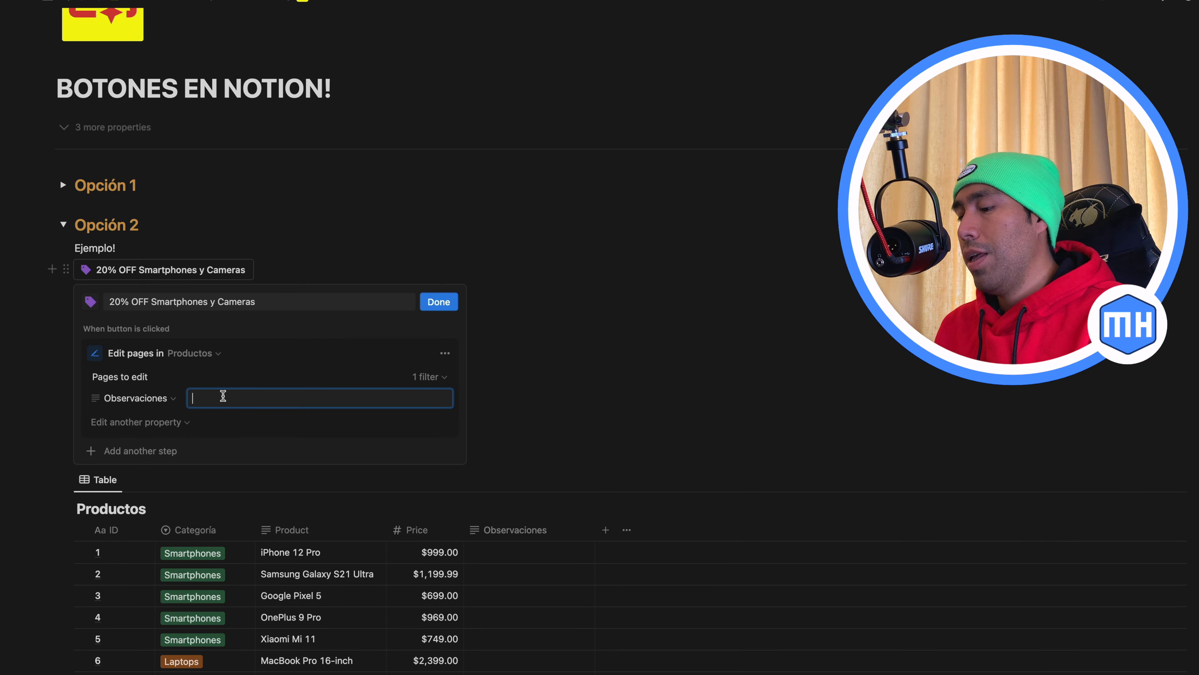
{"action": "type", "text": "20% OFF Smartphones y Cameras"}
{"action": "left_click_drag", "start_coordinate": [234, 396], "coordinate": [394, 398]}
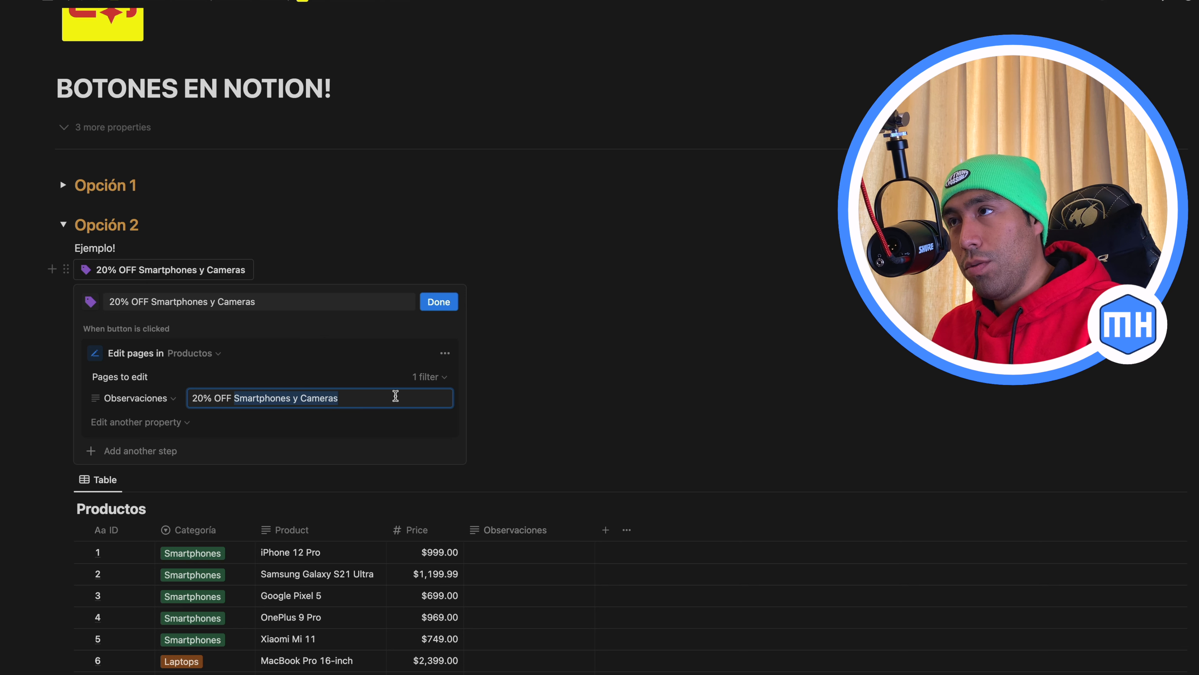
{"action": "key", "text": "BackSpace"}
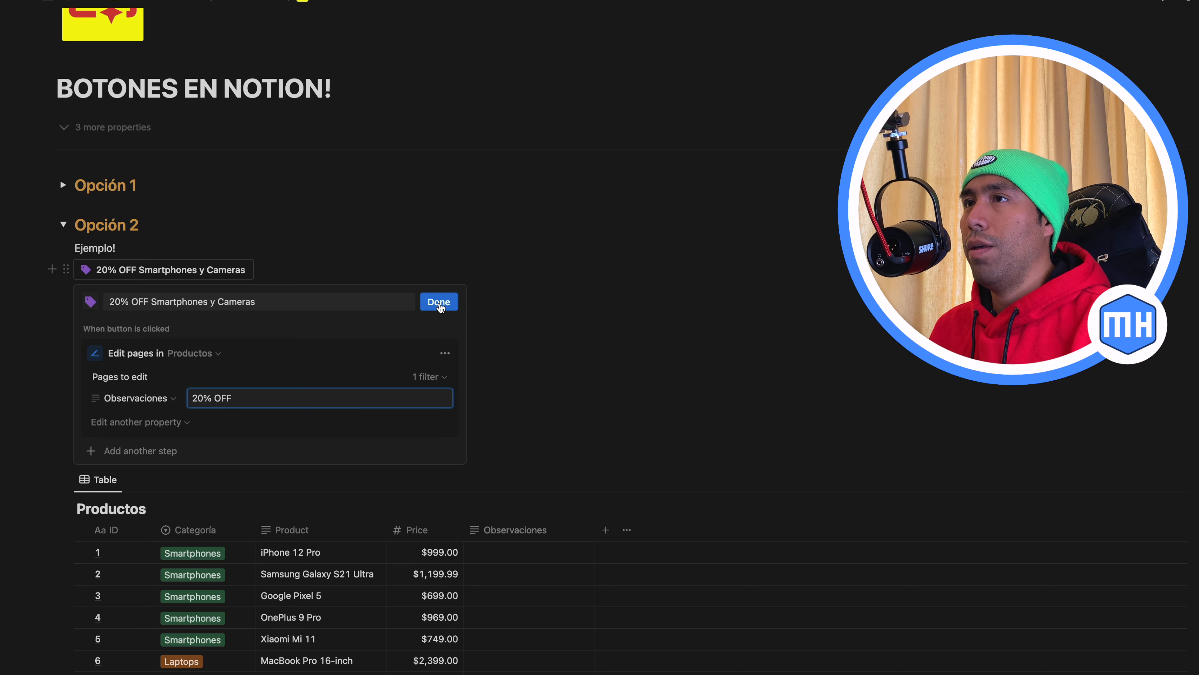
{"action": "left_click", "coordinate": [439, 303]}
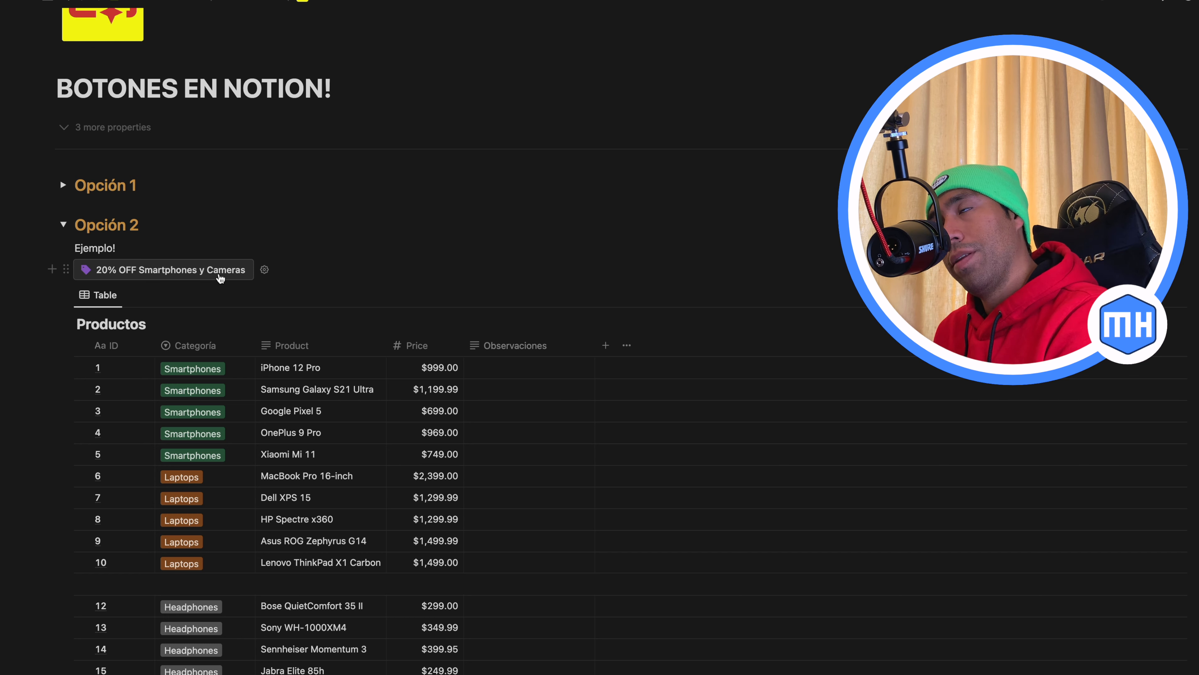
Run the 20% OFF Smartphones y Cameras button and review Observaciones in the Smartphones and Cameras rows
{"action": "left_click", "coordinate": [220, 276]}
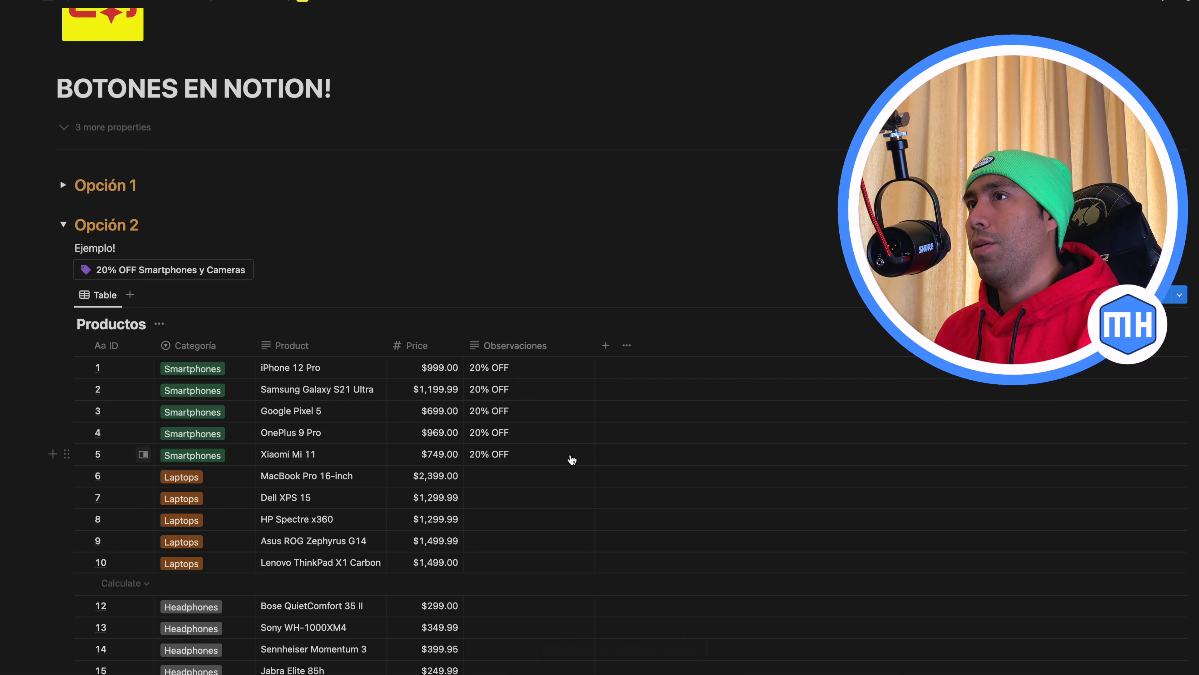
{"action": "scroll", "coordinate": [572, 460], "scroll_direction": "down", "scroll_amount": 3}
{"action": "scroll", "coordinate": [572, 460], "scroll_direction": "down", "scroll_amount": 9}
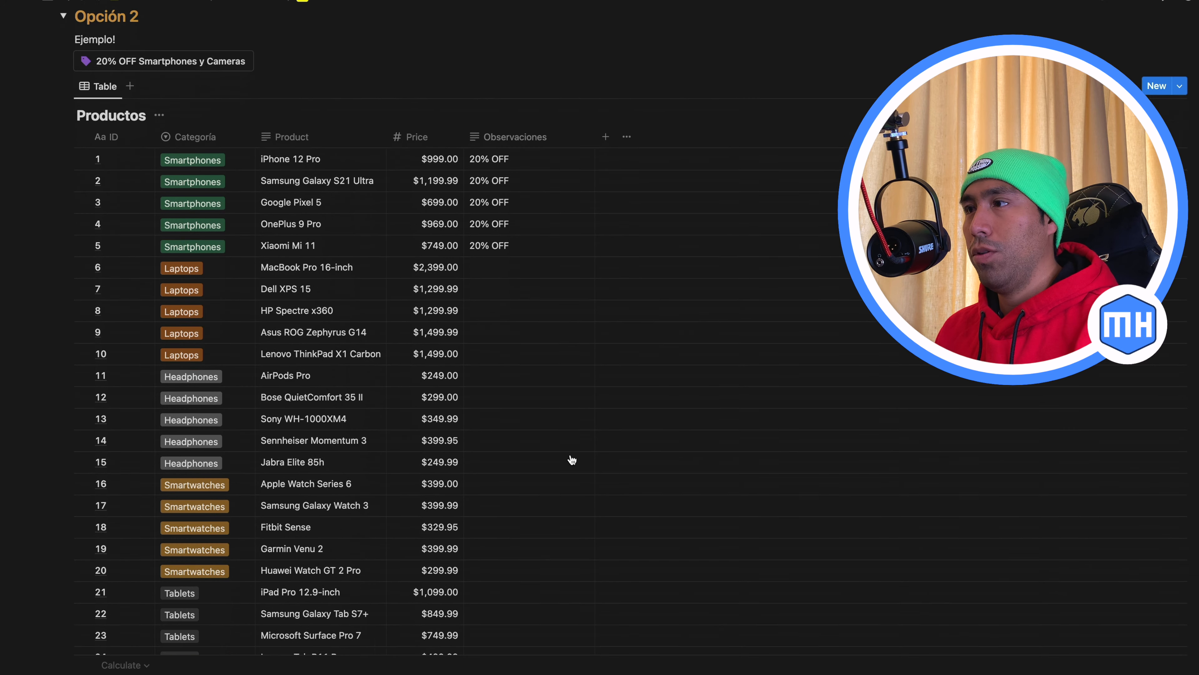
{"action": "scroll", "coordinate": [572, 460], "scroll_direction": "down", "scroll_amount": 2}
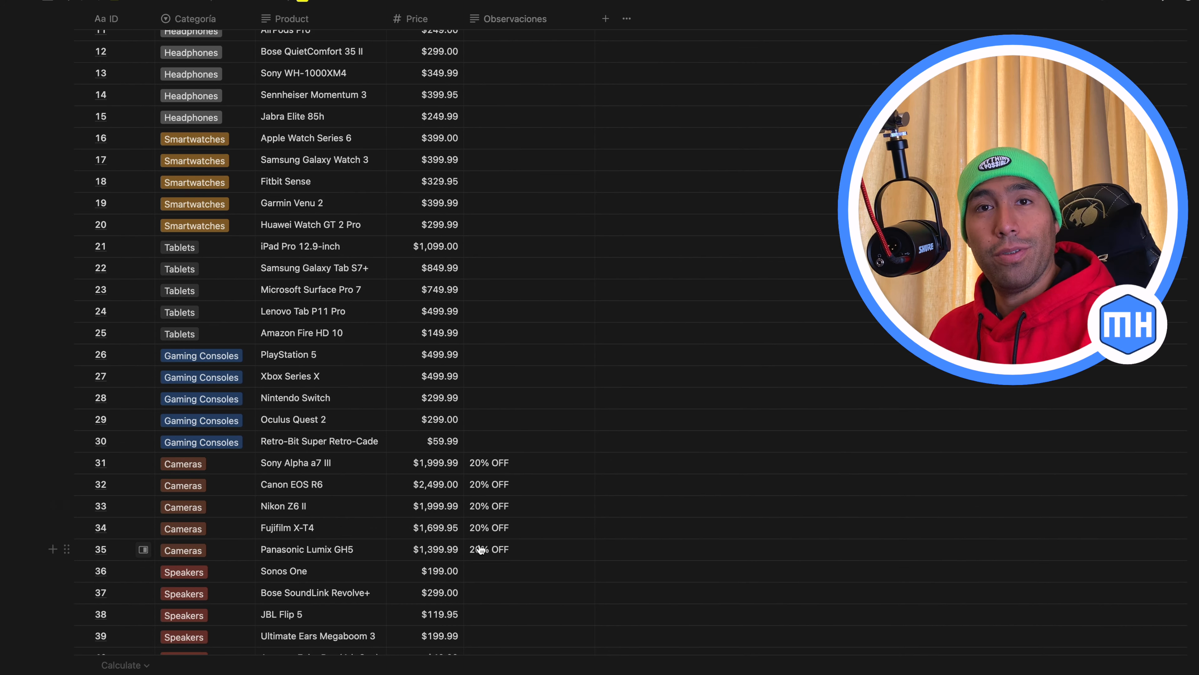
{"action": "scroll", "coordinate": [481, 549], "scroll_direction": "up", "scroll_amount": 11}
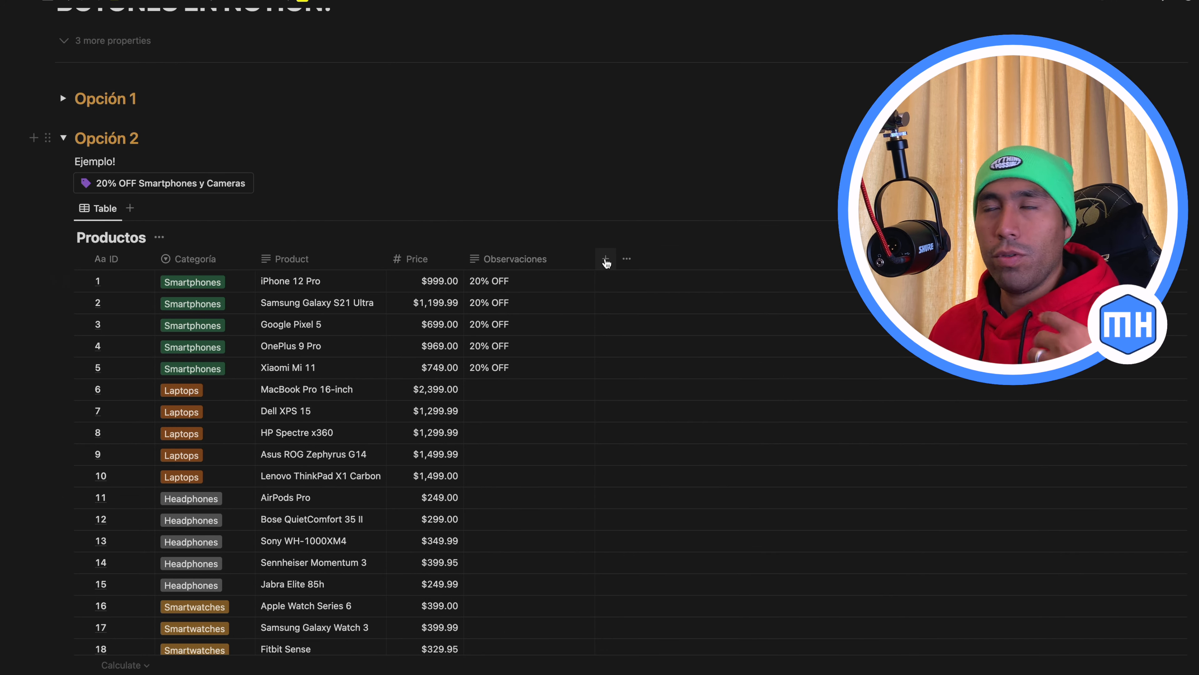
Add a Select property named OFF to the Productos table with the option "20%"
{"action": "left_click", "coordinate": [606, 260]}
{"action": "left_click", "coordinate": [1038, 346]}
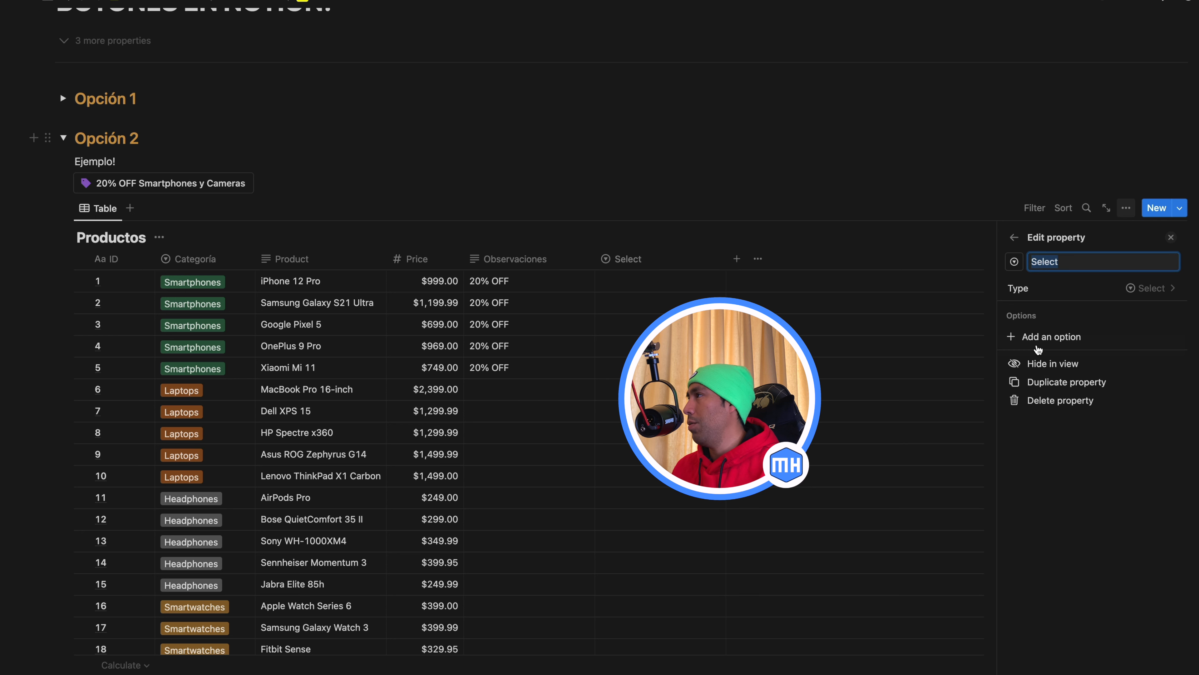
{"action": "type", "text": "OFF"}
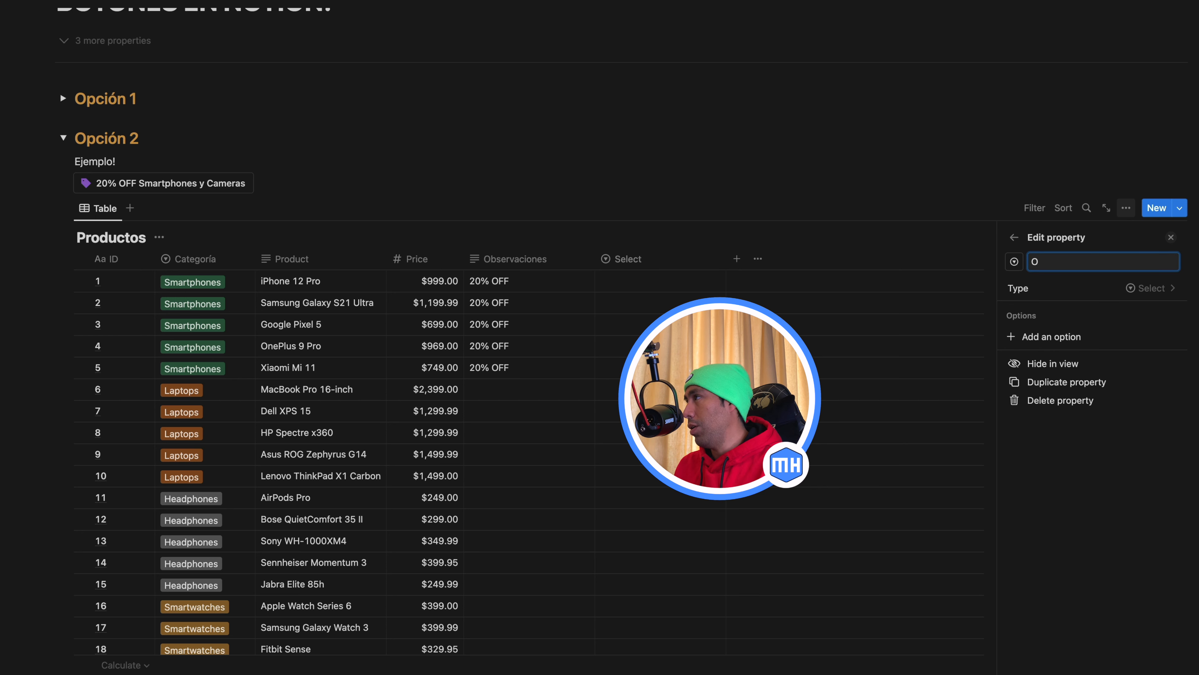
{"action": "left_click", "coordinate": [1038, 338]}
{"action": "type", "text": "20%"}
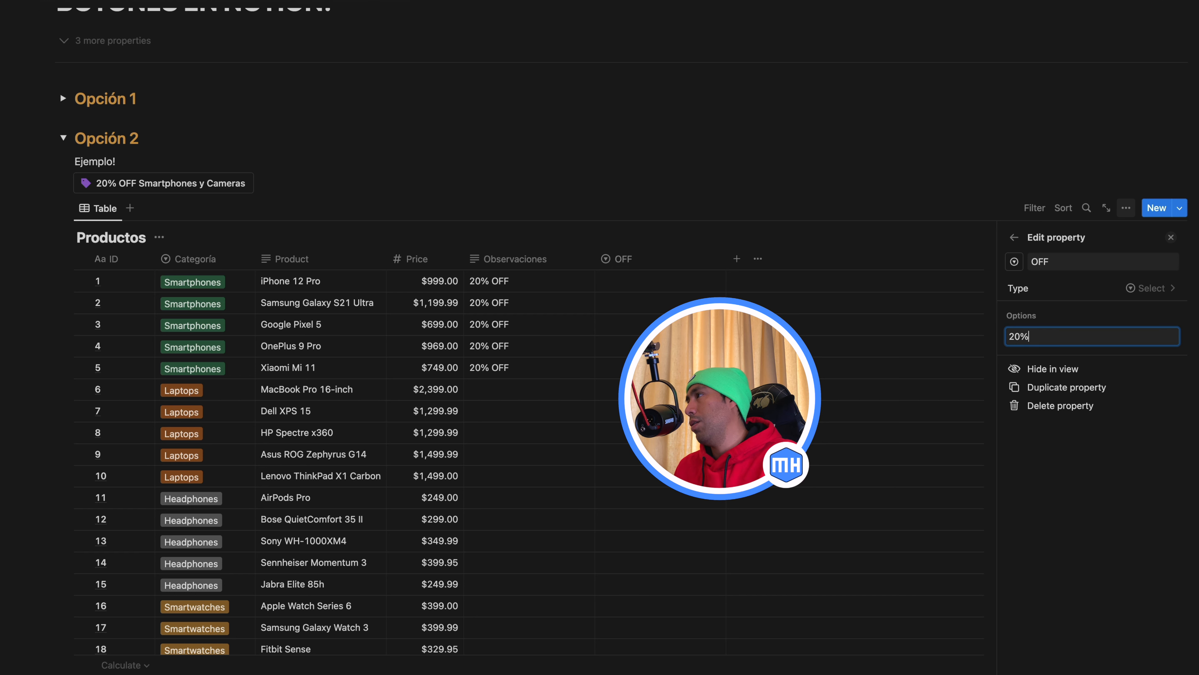
{"action": "key", "text": "Return"}
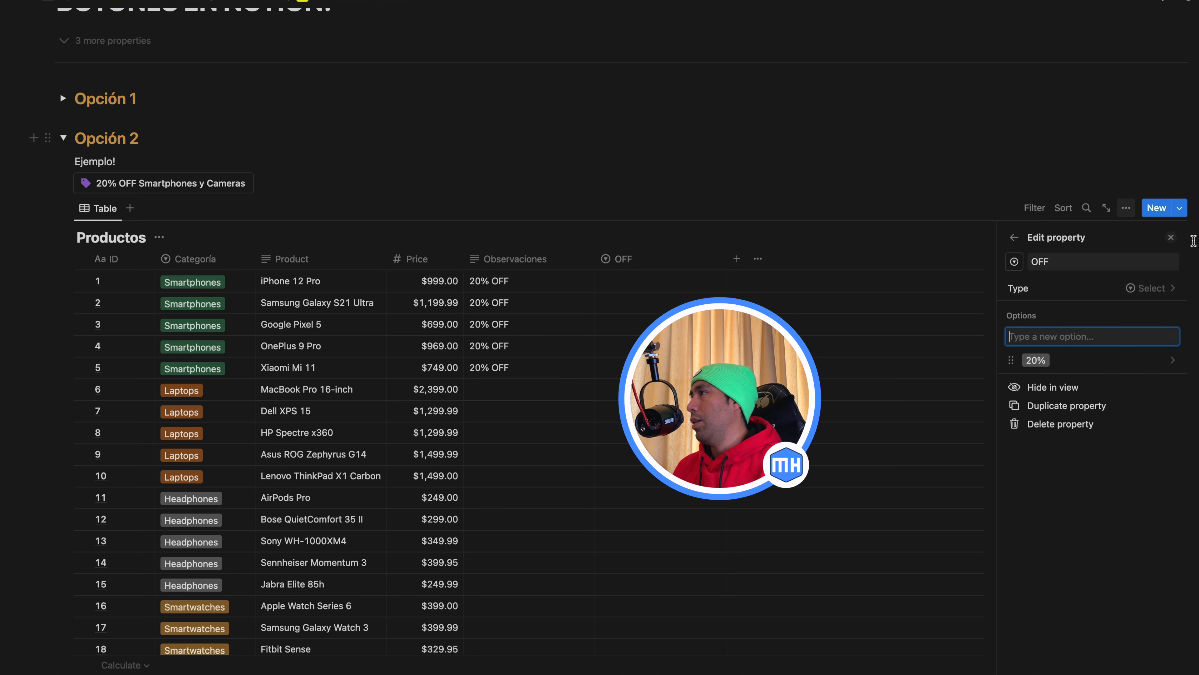
{"action": "left_click", "coordinate": [1170, 237]}
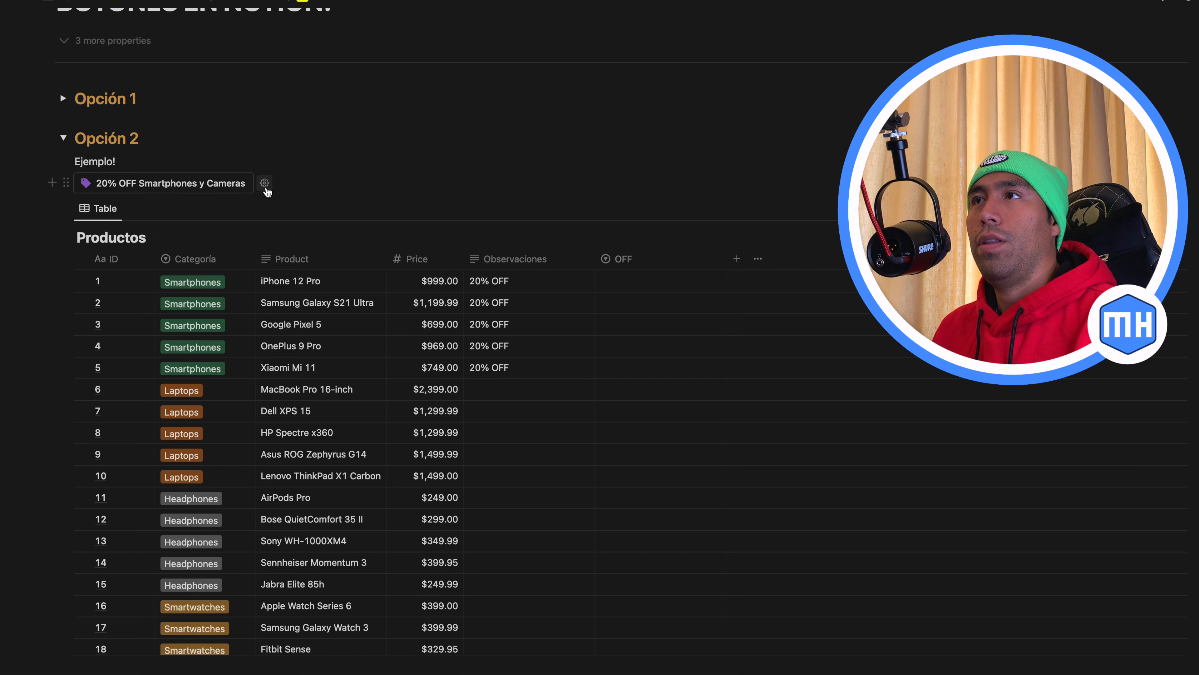
Edit the 20% OFF Smartphones y Cameras button so it also sets the OFF property to "20%"
{"action": "left_click", "coordinate": [263, 185]}
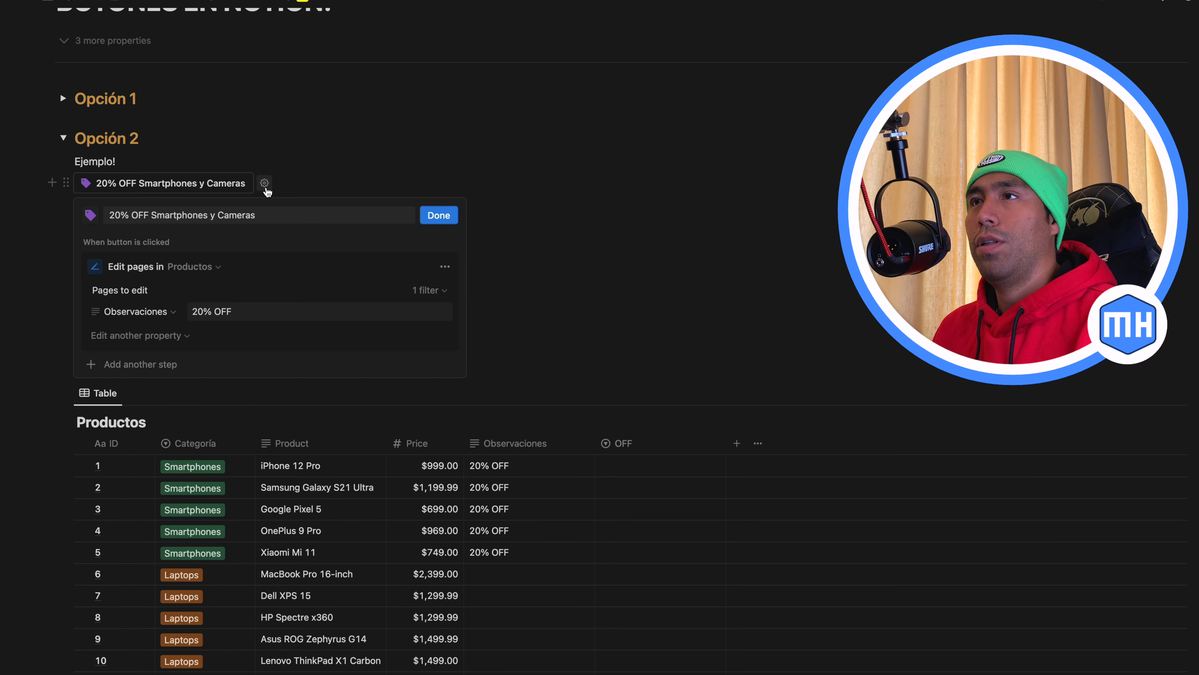
{"action": "left_click", "coordinate": [176, 340]}
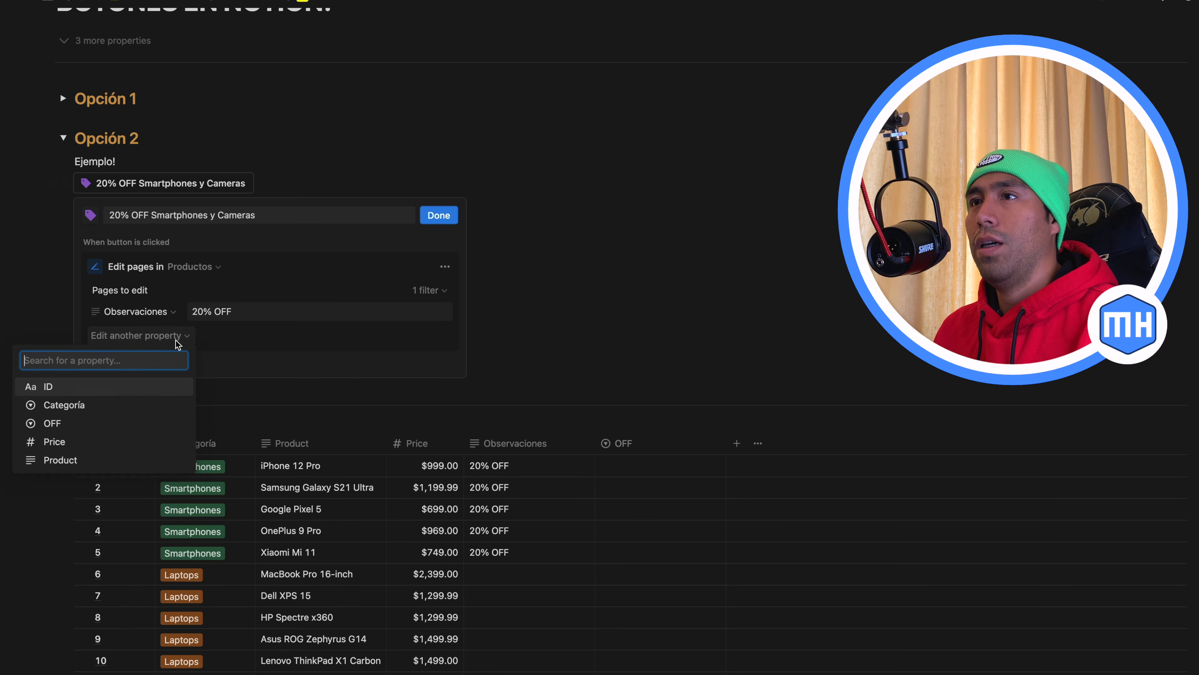
{"action": "left_click", "coordinate": [47, 423]}
{"action": "left_click", "coordinate": [198, 338]}
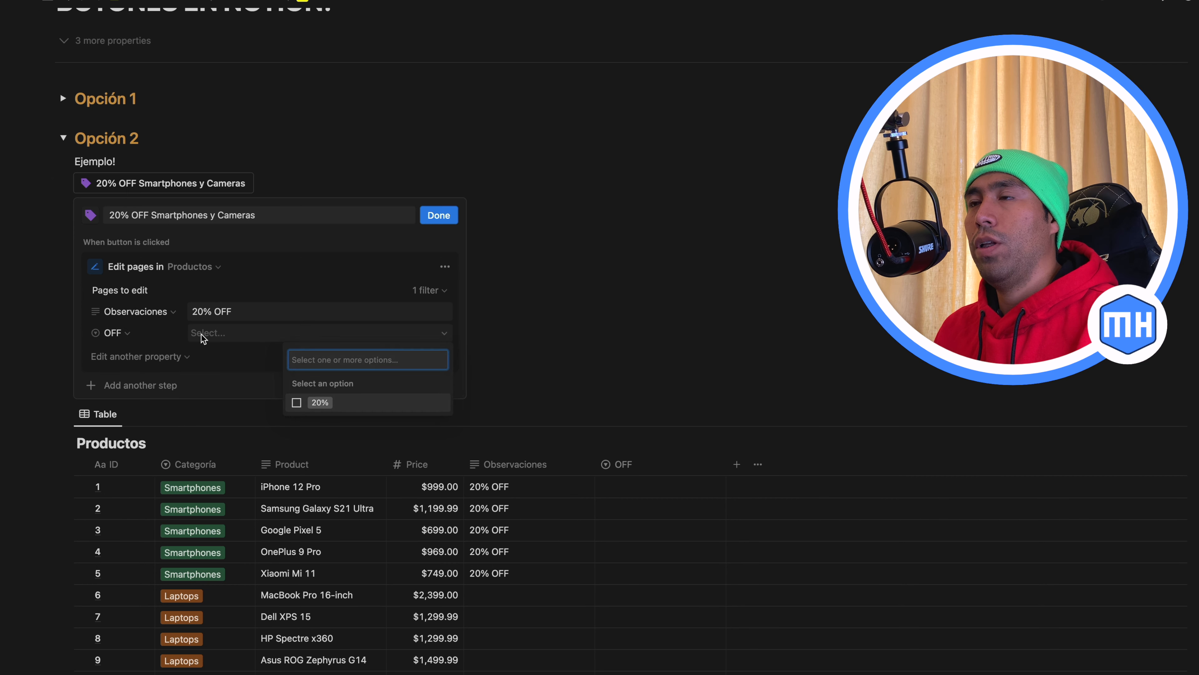
{"action": "left_click", "coordinate": [297, 403]}
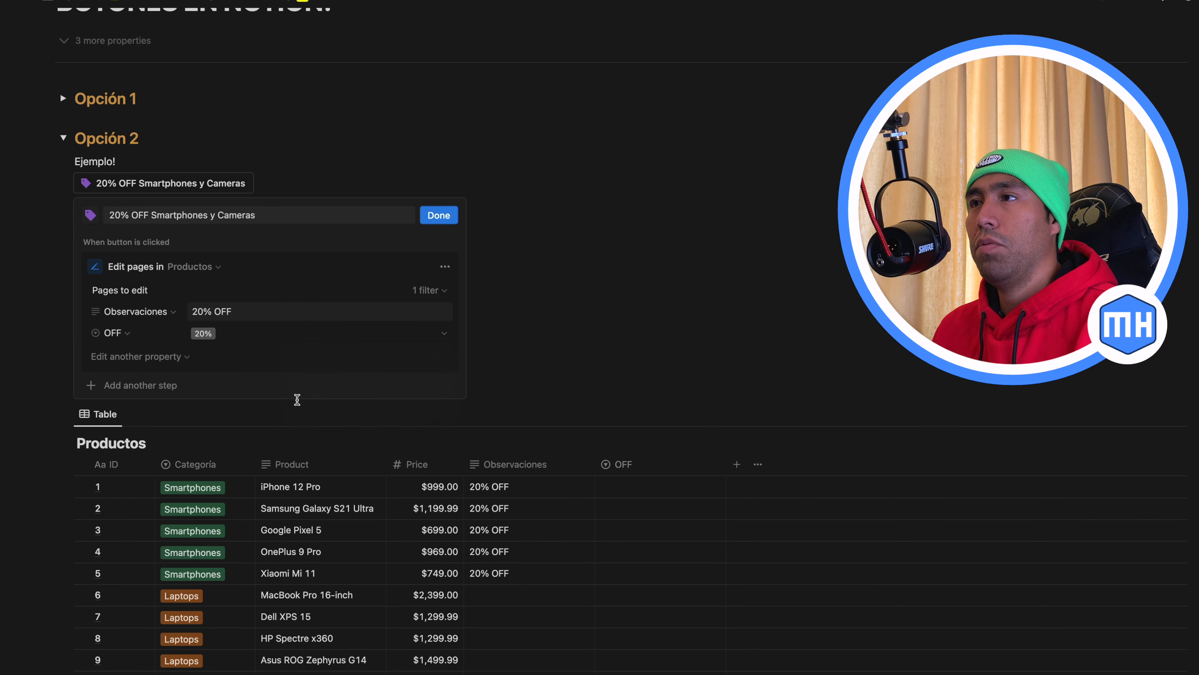
Change the button's Observaciones value to "Aplique descuento!" and save the button
{"action": "left_click", "coordinate": [244, 314]}
{"action": "left_click_drag", "start_coordinate": [244, 314], "coordinate": [176, 319]}
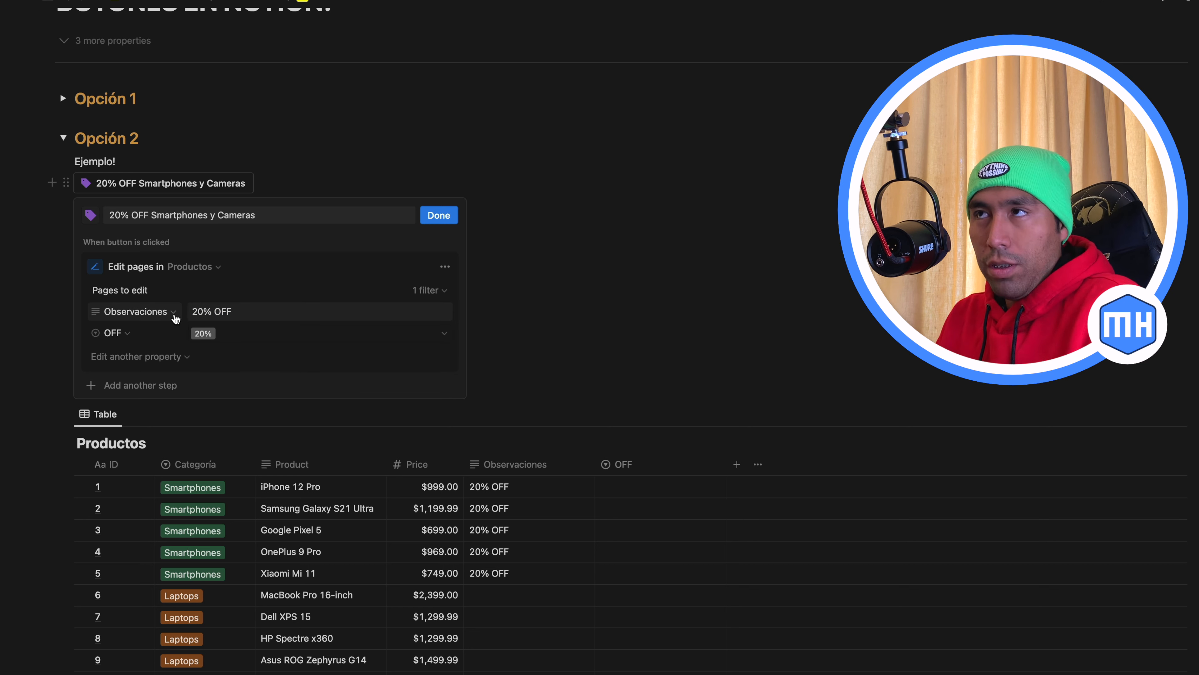
{"action": "left_click_drag", "start_coordinate": [238, 314], "coordinate": [182, 315]}
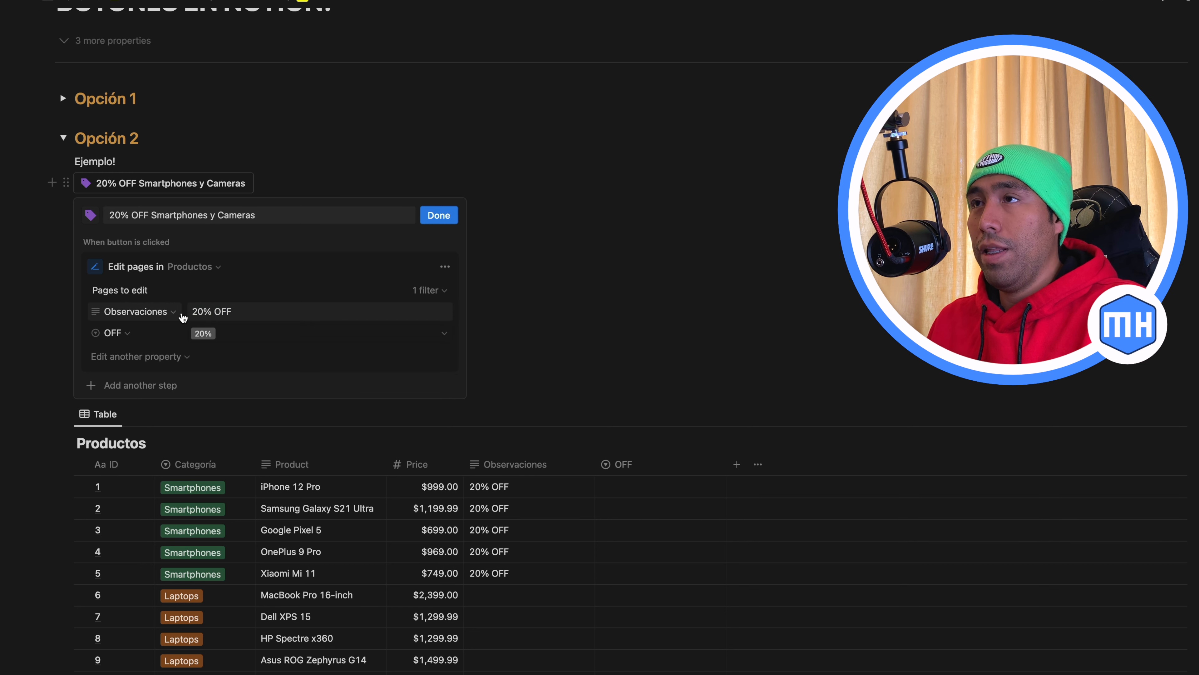
{"action": "triple_click", "coordinate": [201, 309]}
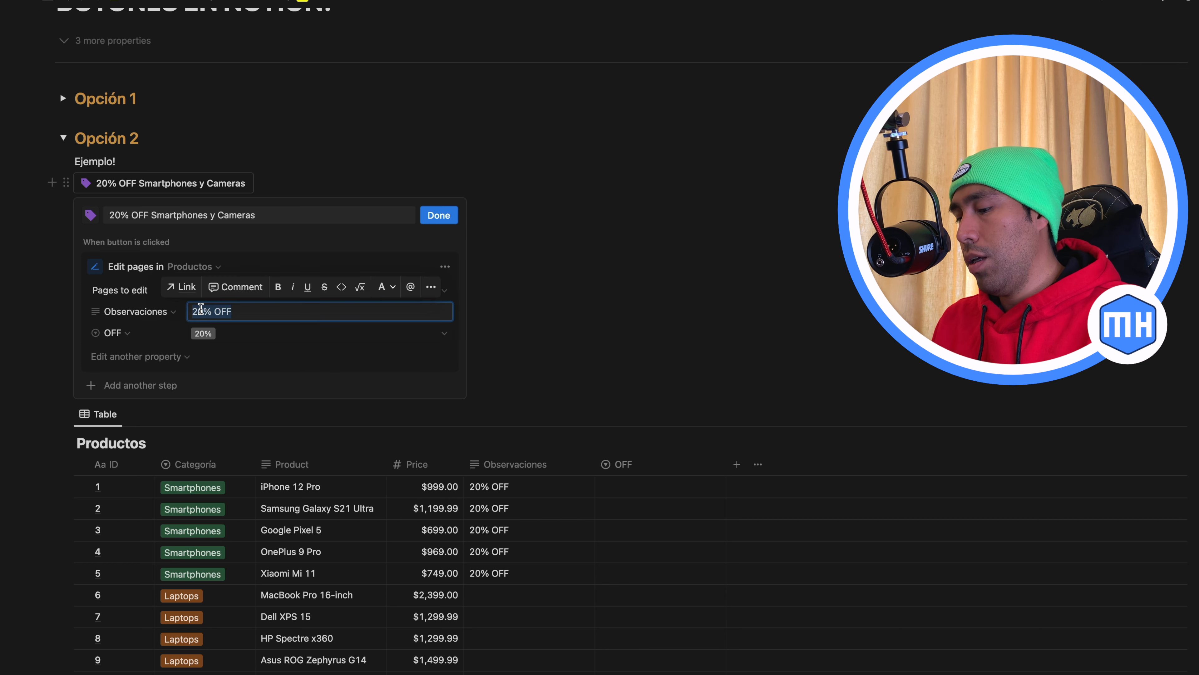
{"action": "type", "text": "hola"}
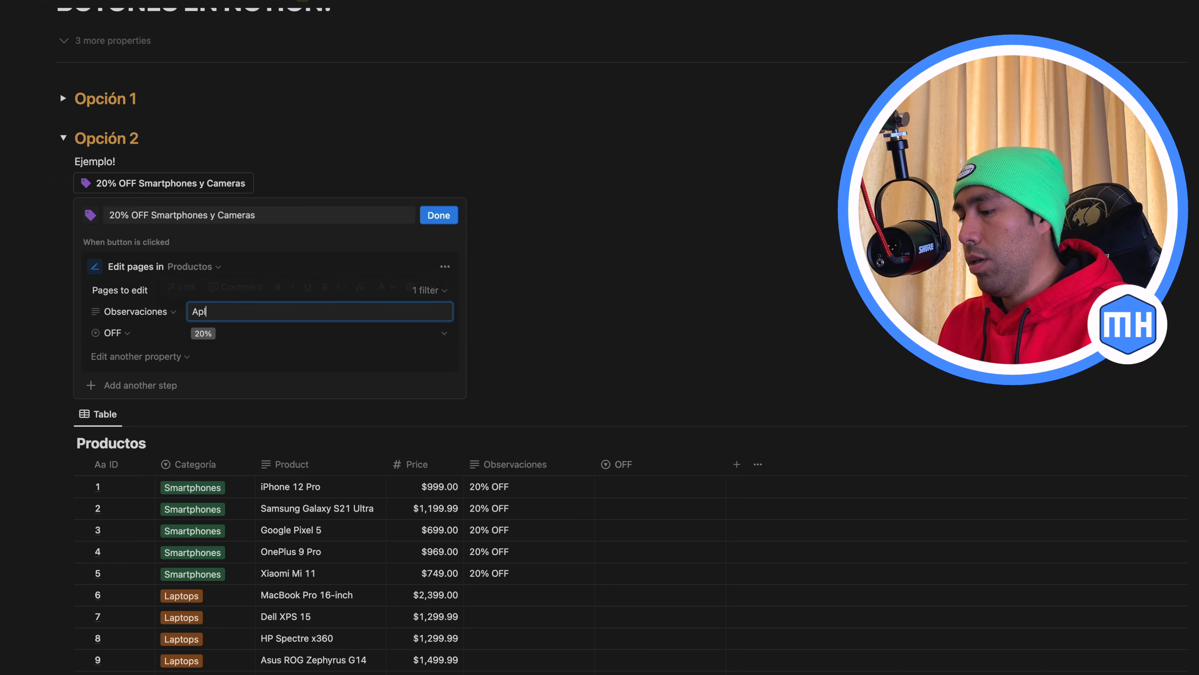
{"action": "left_click", "coordinate": [434, 217]}
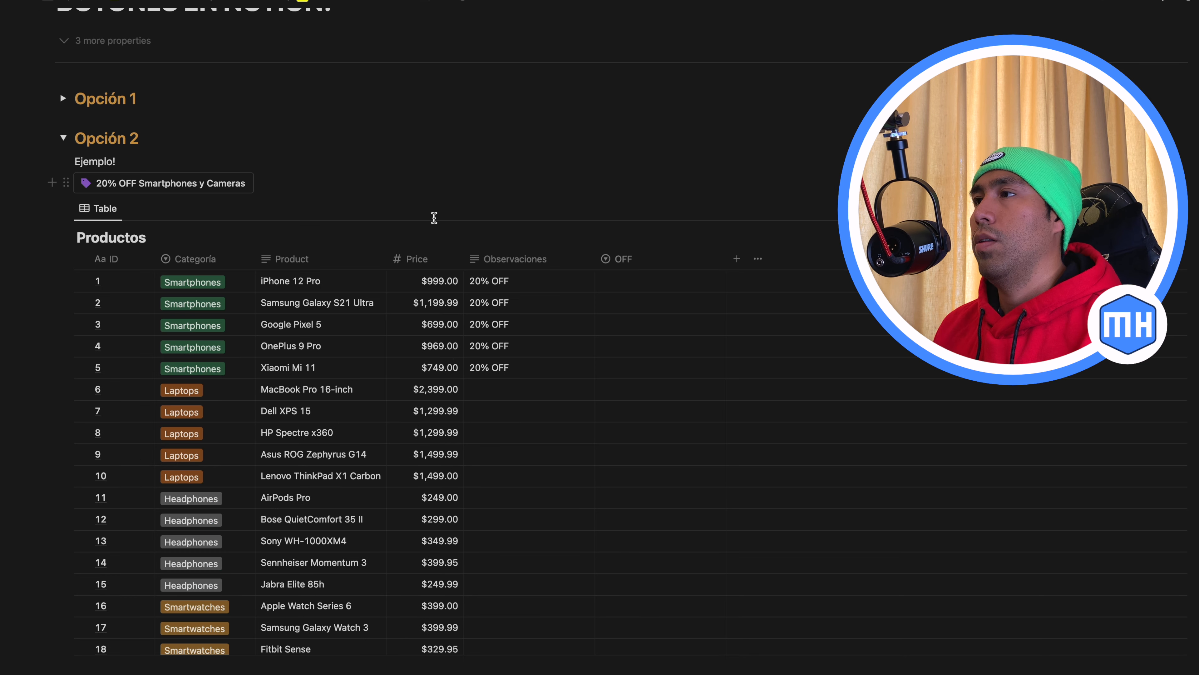
Run the 20% OFF Smartphones y Cameras button, review Observaciones and OFF in the Productos rows, and collapse the Opción 2 section
{"action": "left_click", "coordinate": [195, 189]}
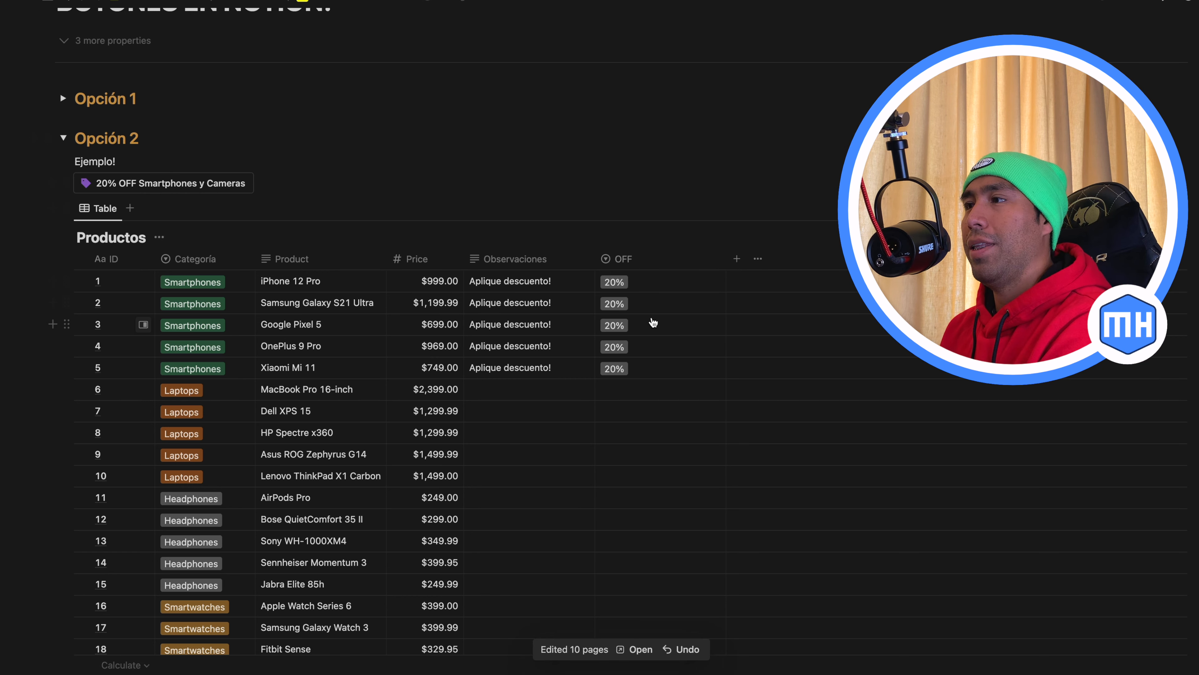
{"action": "scroll", "coordinate": [654, 322], "scroll_direction": "down", "scroll_amount": 10}
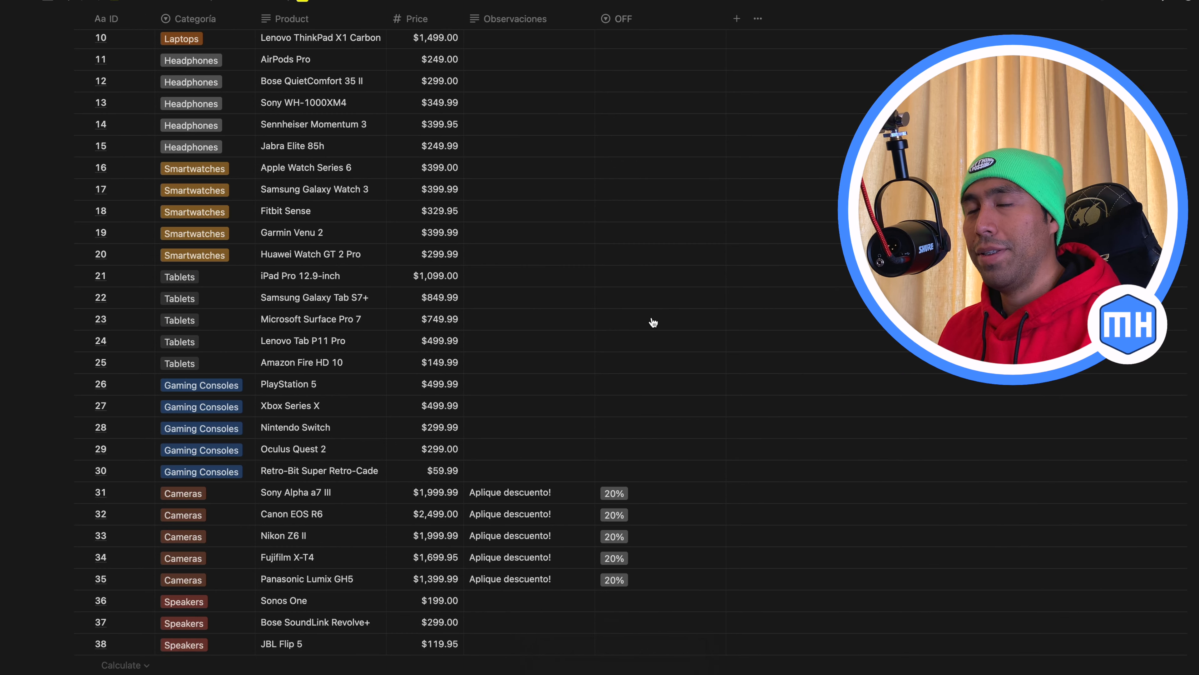
{"action": "scroll", "coordinate": [653, 322], "scroll_direction": "up", "scroll_amount": 5}
{"action": "scroll", "coordinate": [653, 322], "scroll_direction": "up", "scroll_amount": 8}
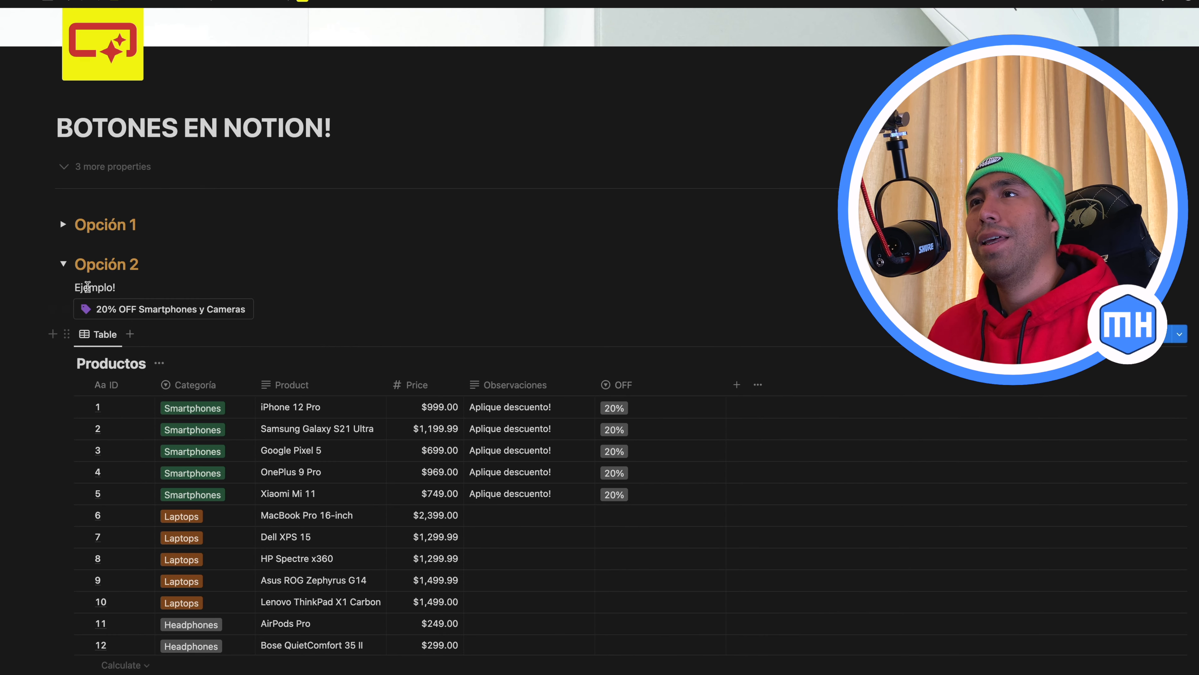
{"action": "left_click", "coordinate": [63, 264]}
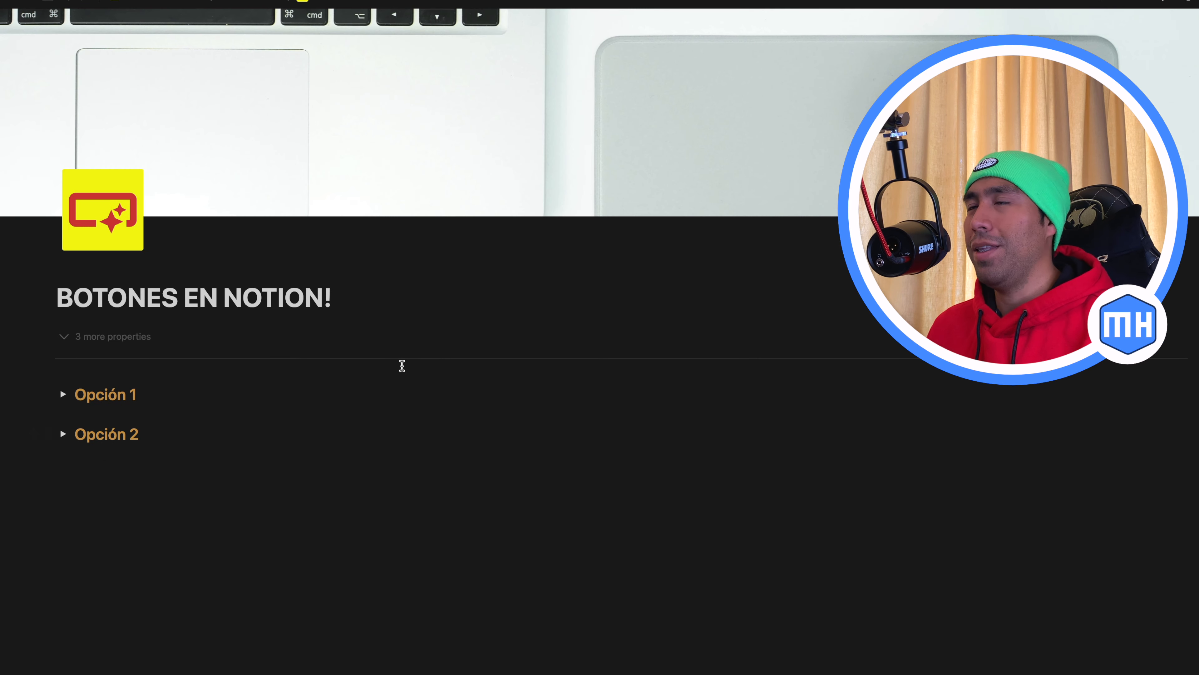